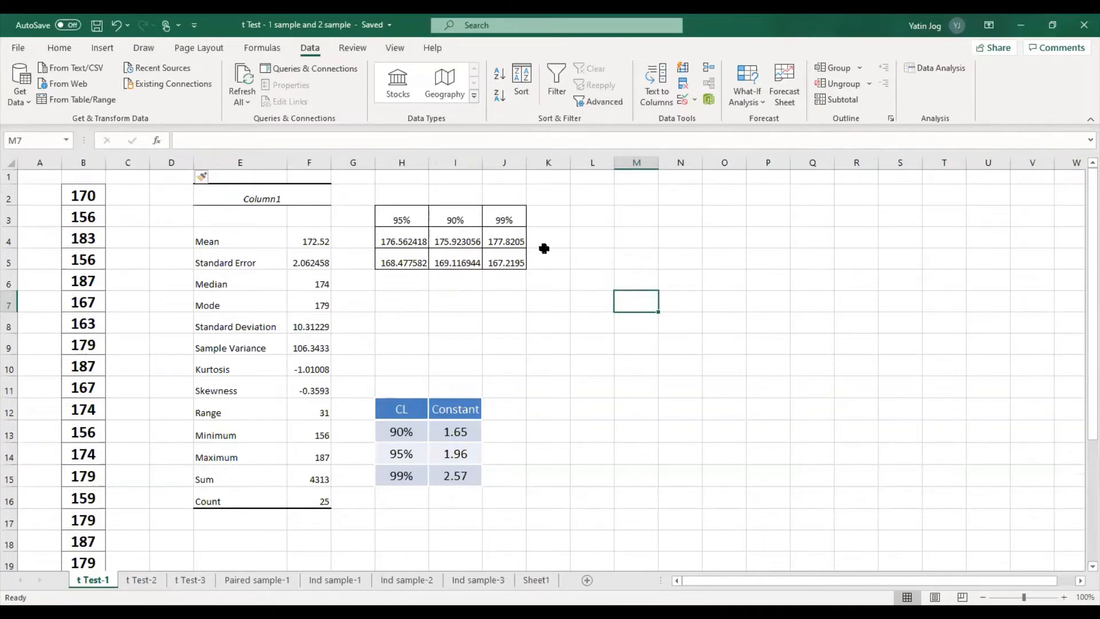
# Step: Examine the 95%, 90% and 99% confidence limits, the confidence-level constants table and the sample data in column B
pyautogui.moveTo(412, 234); pyautogui.dragTo(406, 259)
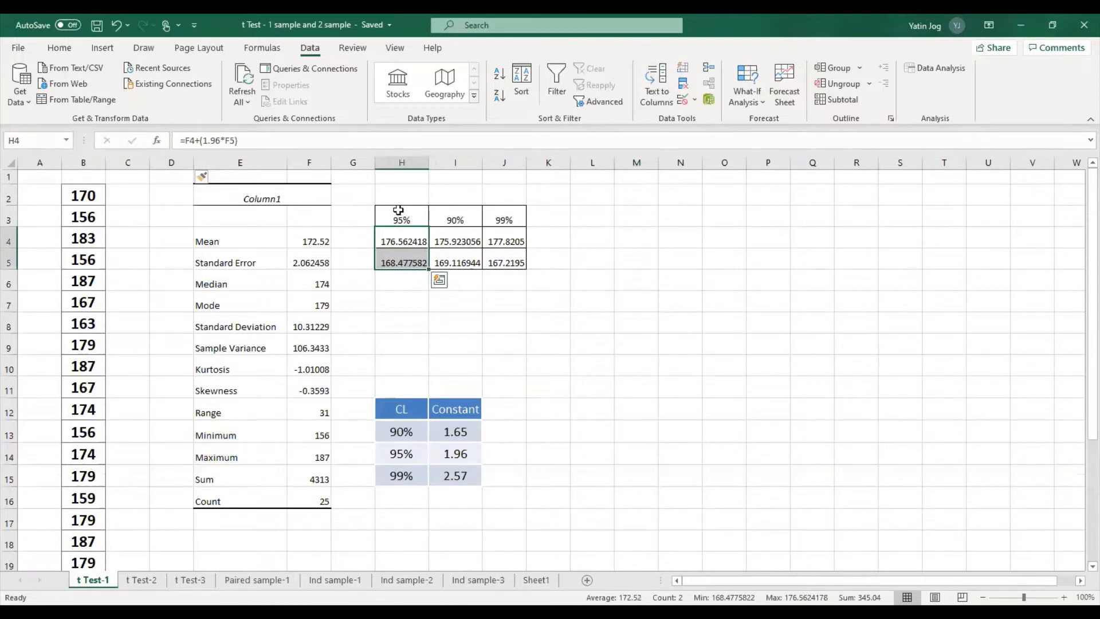
pyautogui.click(400, 213)
pyautogui.click(454, 220)
pyautogui.click(501, 220)
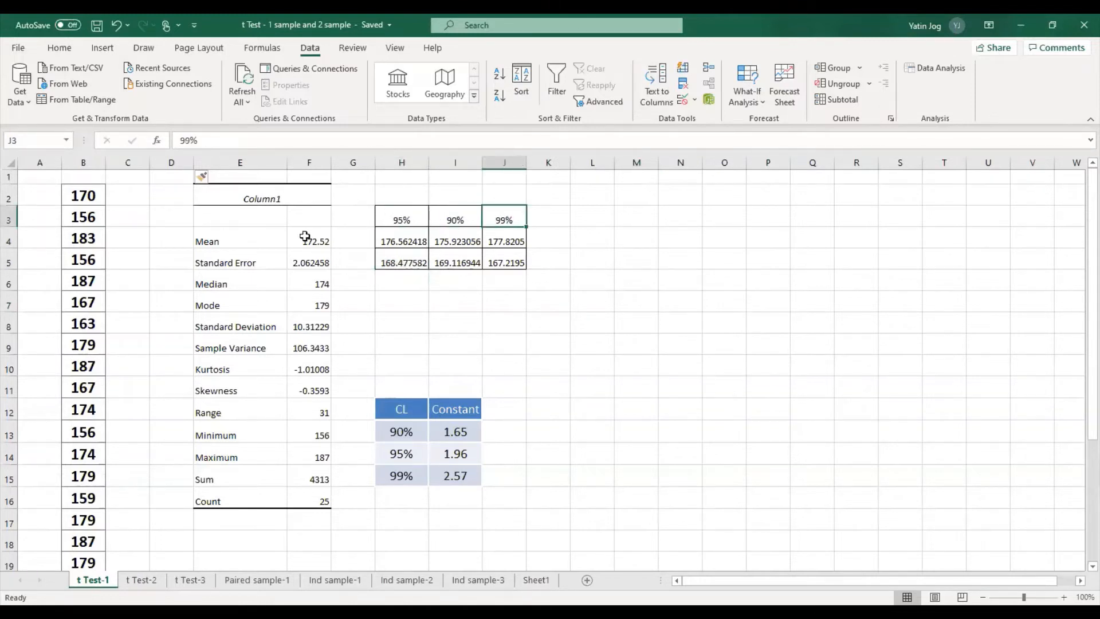
pyautogui.click(401, 235)
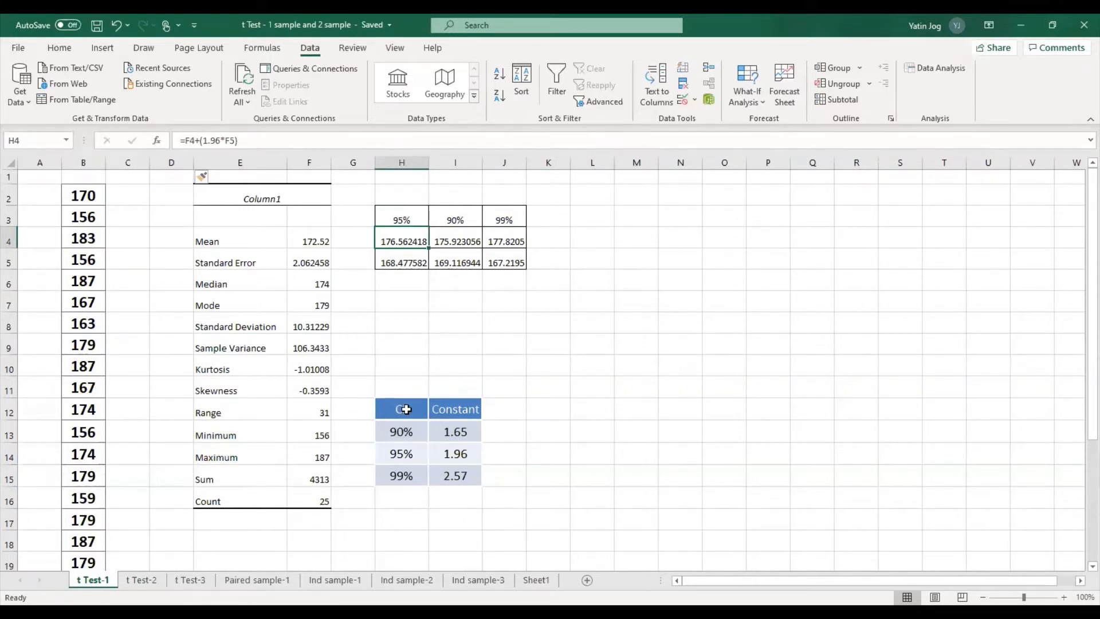
pyautogui.moveTo(404, 409); pyautogui.dragTo(458, 475)
pyautogui.click(526, 354)
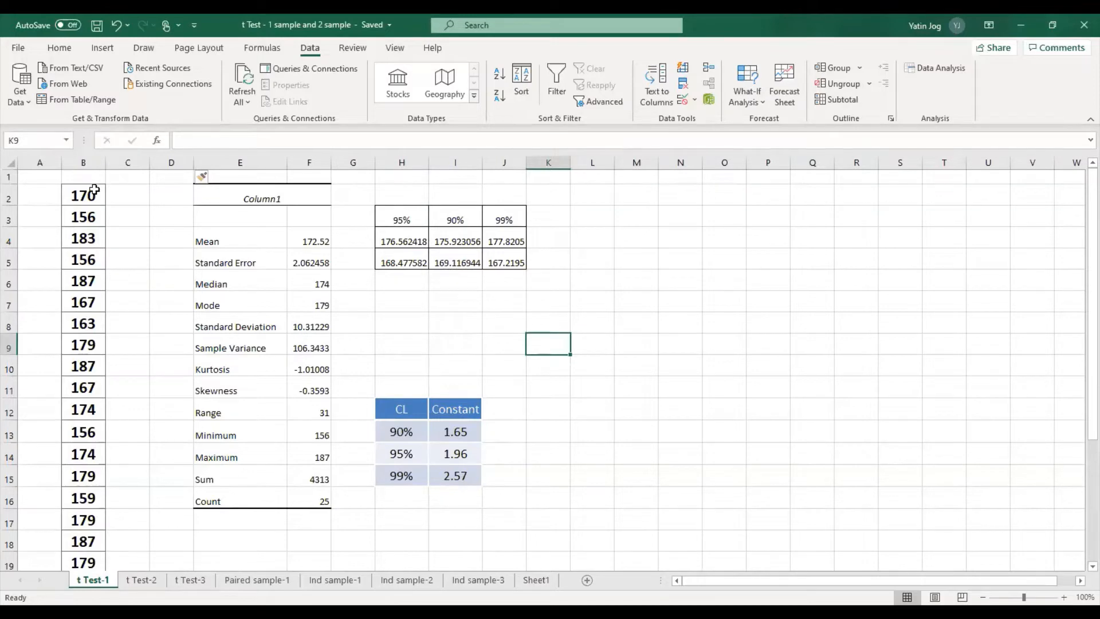
pyautogui.scroll(-3, 91, 410)
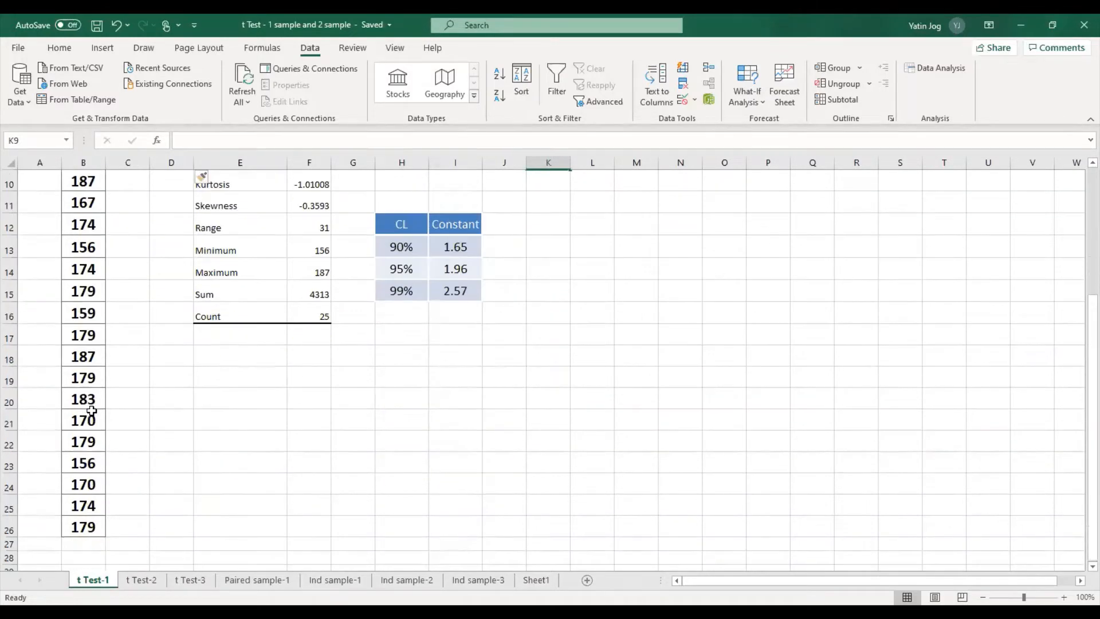
pyautogui.scroll(3, 92, 410)
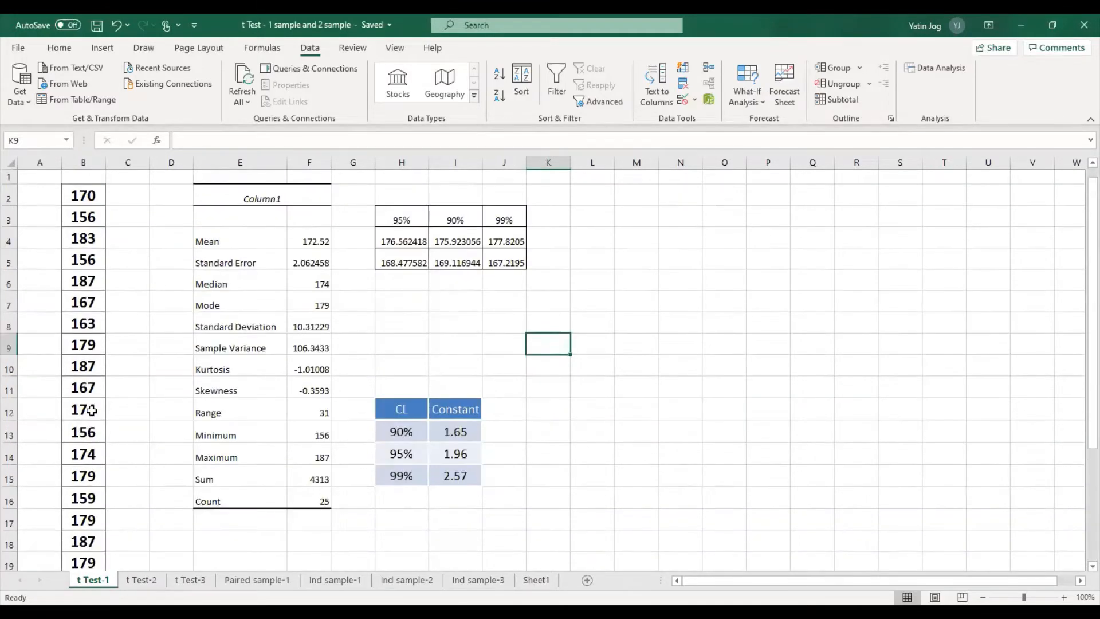
# Step: Review the three t-Test options and the z-Test among the Data Analysis tools without running any of them
pyautogui.click(943, 71)
pyautogui.scroll(-1, 783, 284)
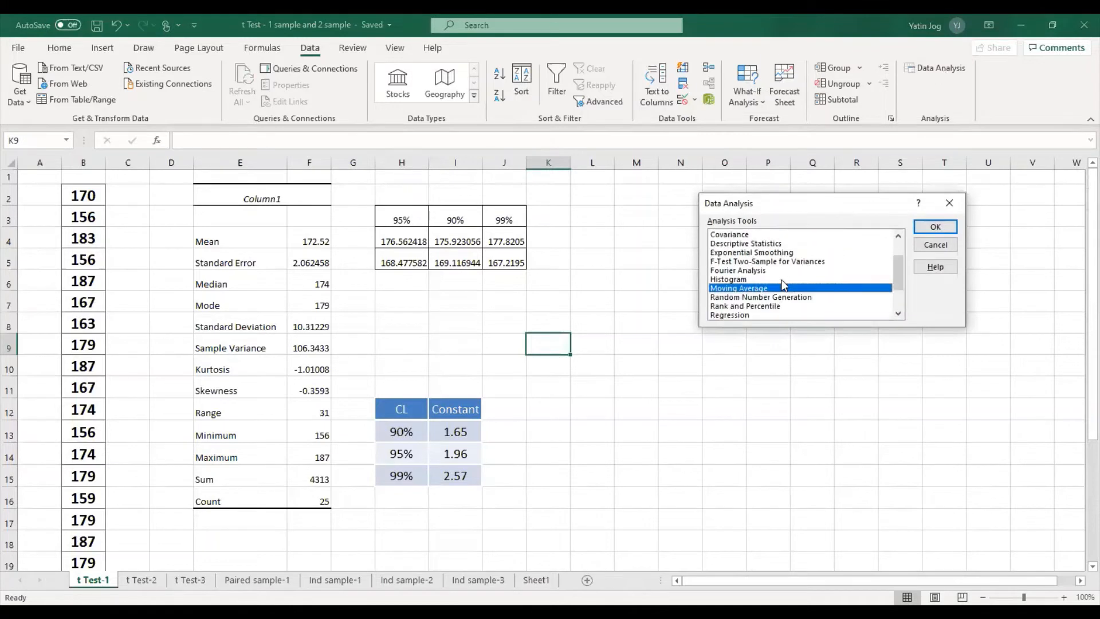
pyautogui.scroll(-2, 783, 285)
pyautogui.click(757, 289)
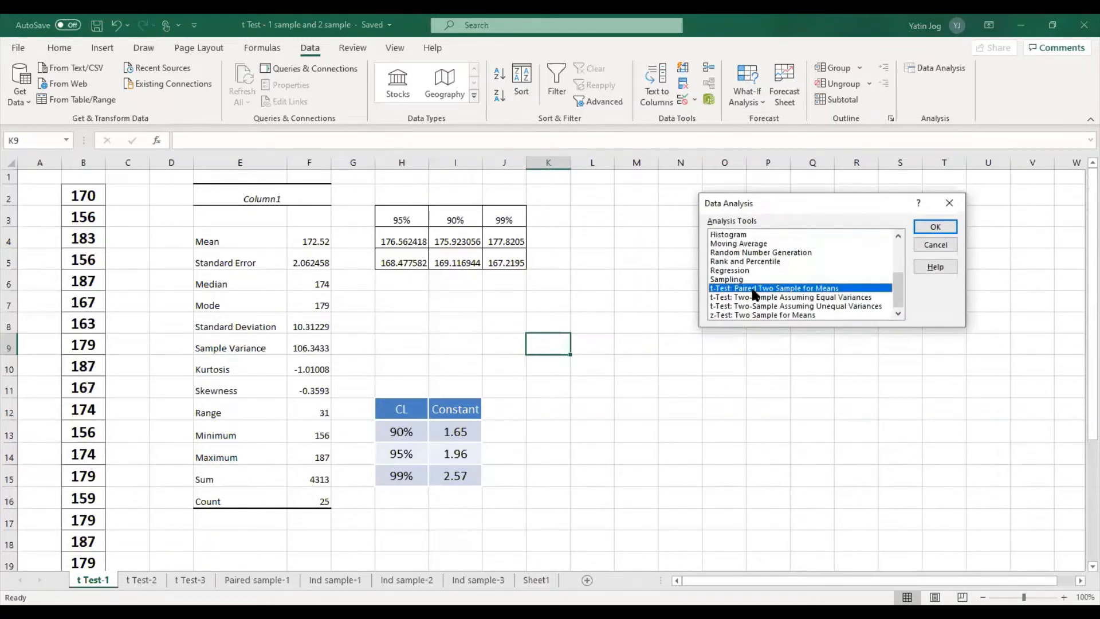
pyautogui.click(788, 298)
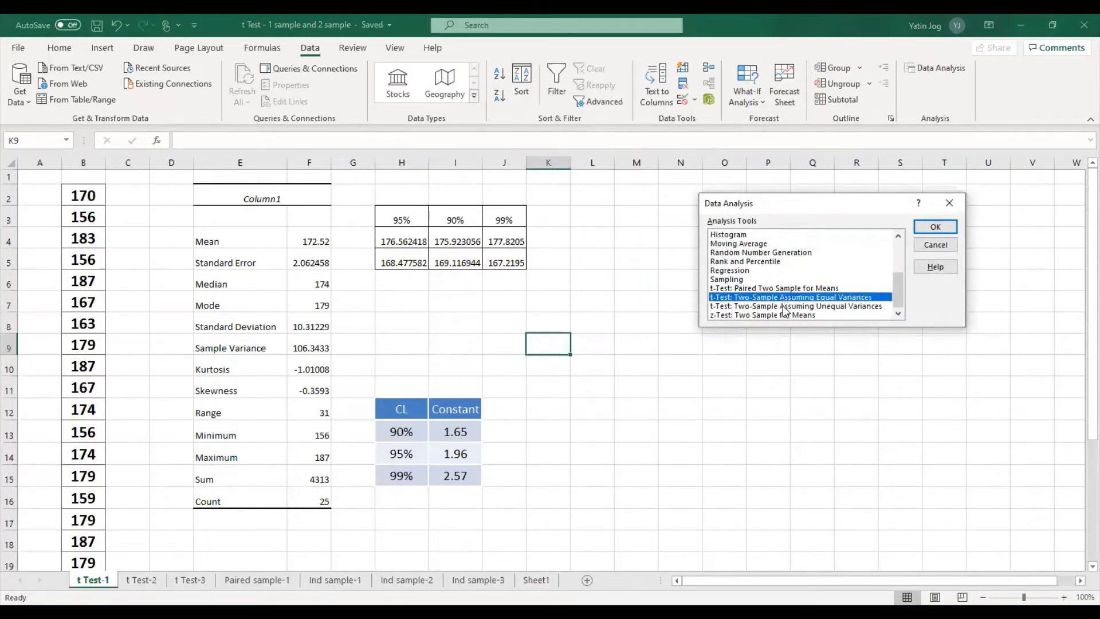
pyautogui.click(785, 307)
pyautogui.click(776, 290)
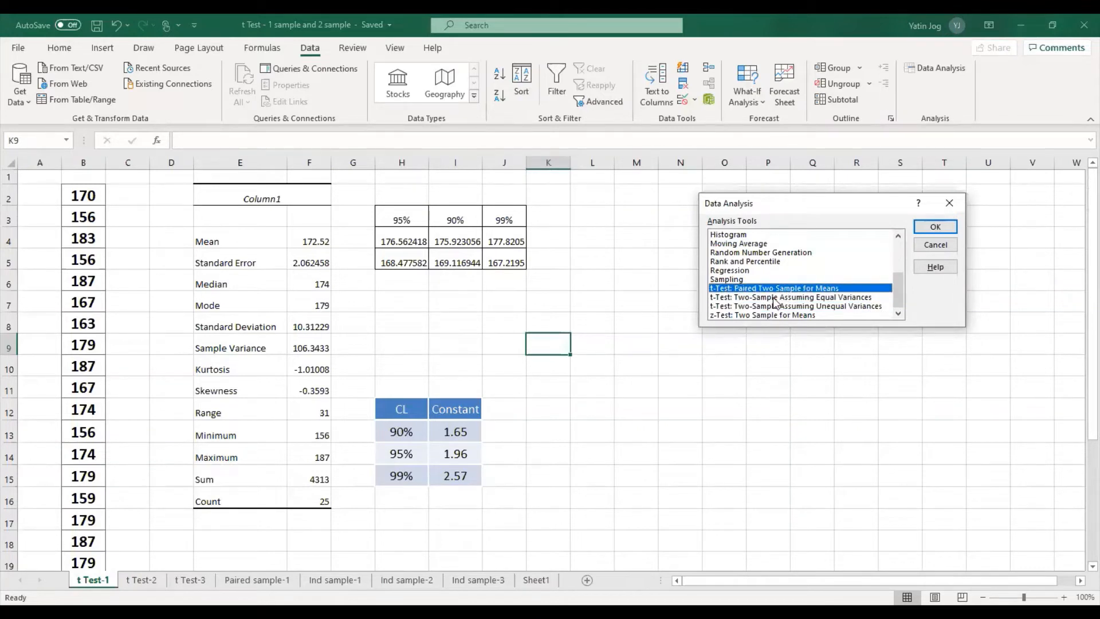
pyautogui.click(773, 297)
pyautogui.click(768, 305)
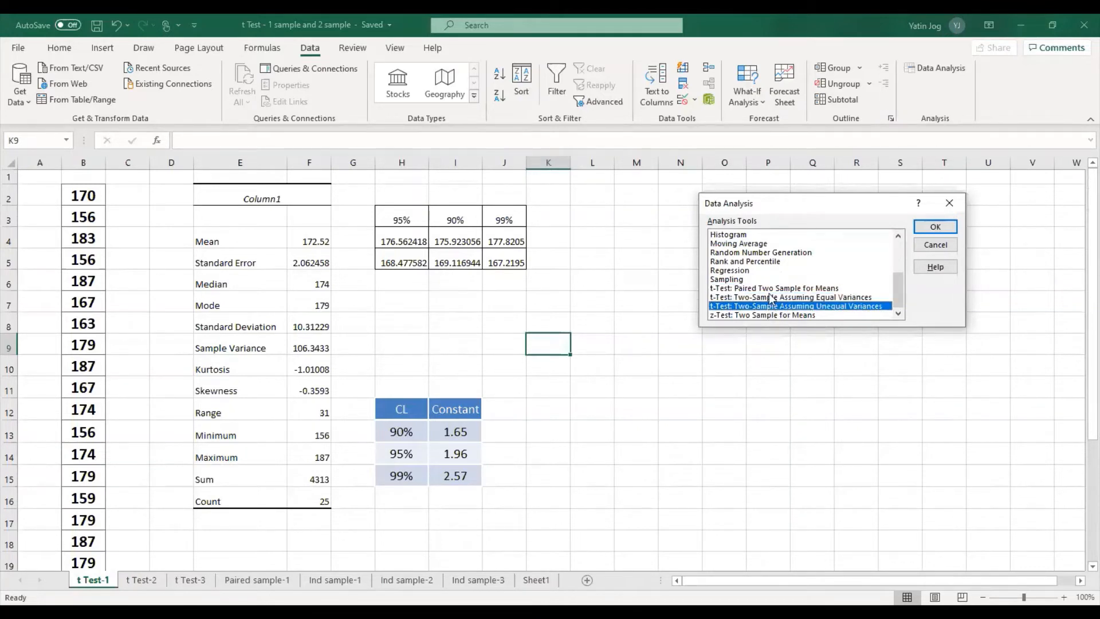
pyautogui.click(774, 288)
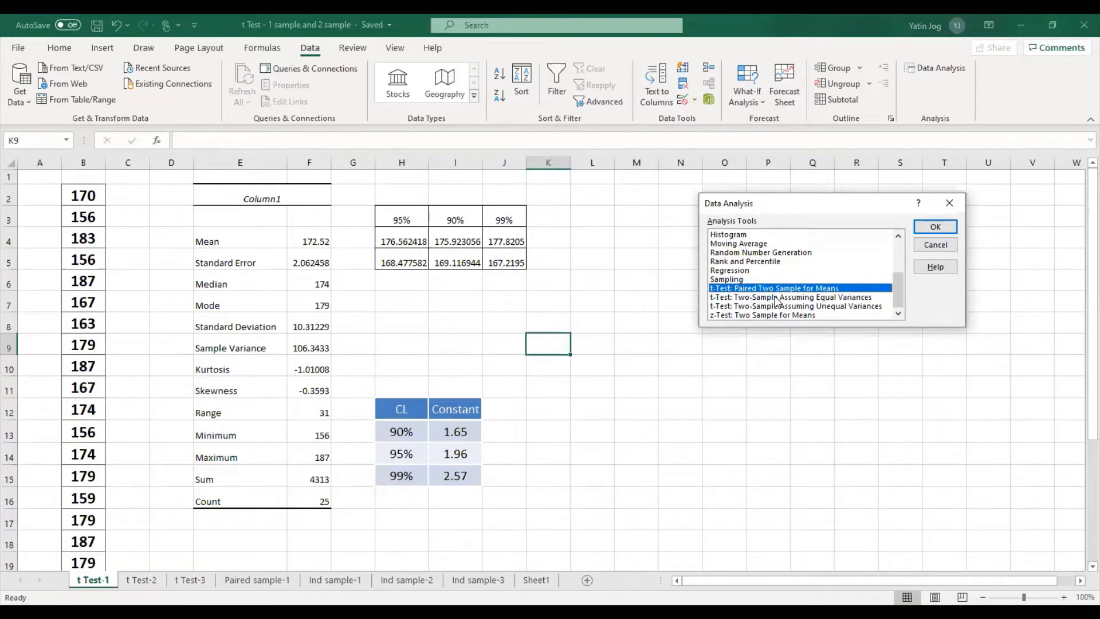
pyautogui.click(776, 298)
pyautogui.click(773, 306)
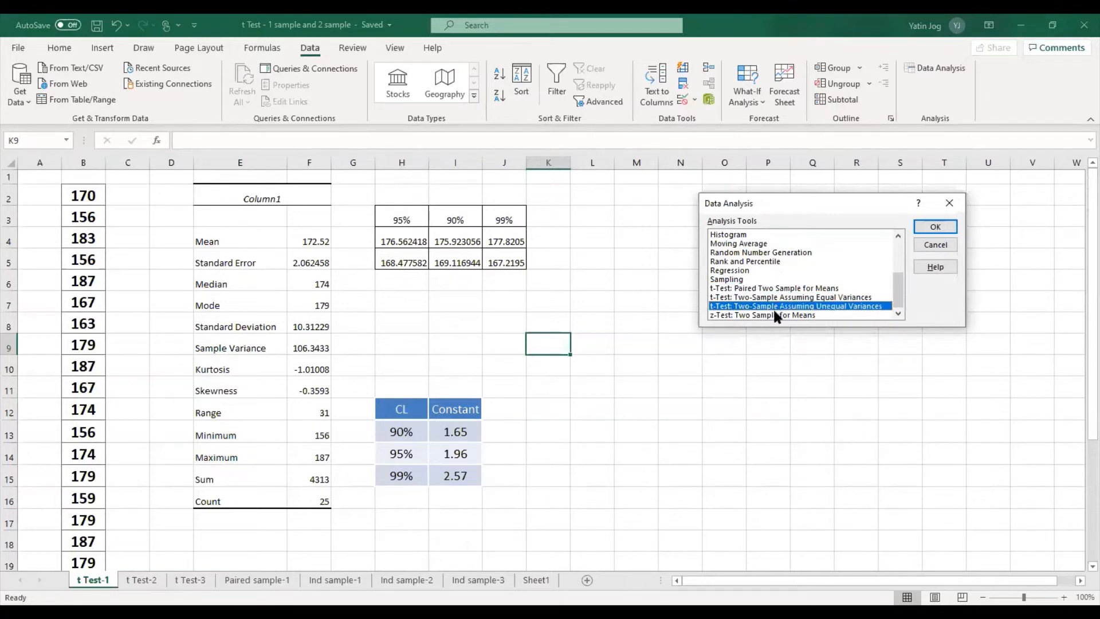
pyautogui.click(776, 315)
pyautogui.click(786, 289)
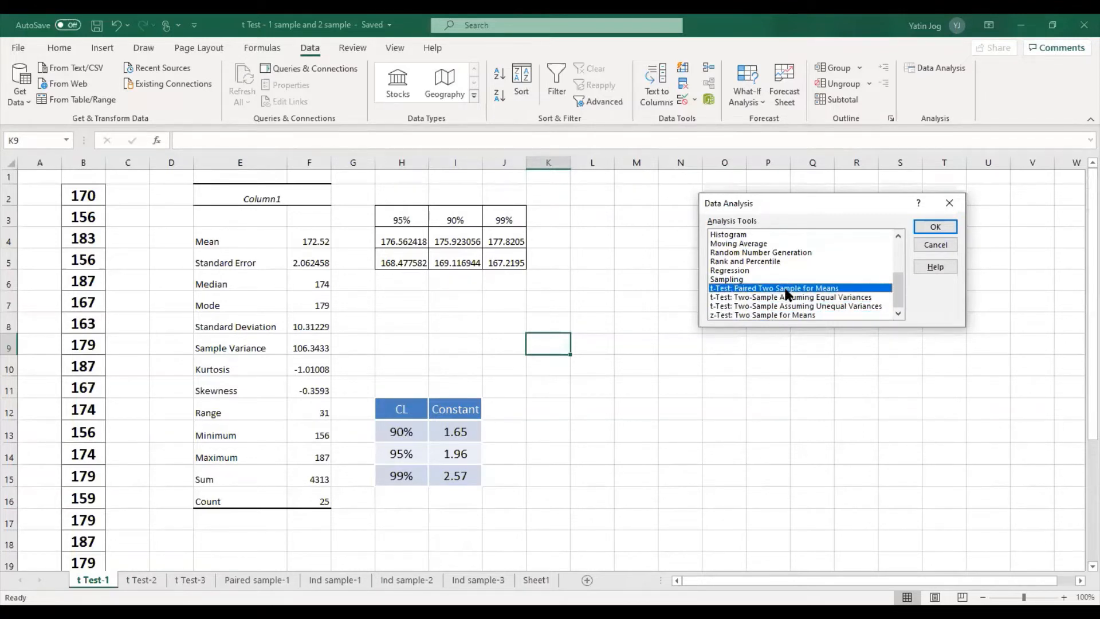
pyautogui.click(932, 245)
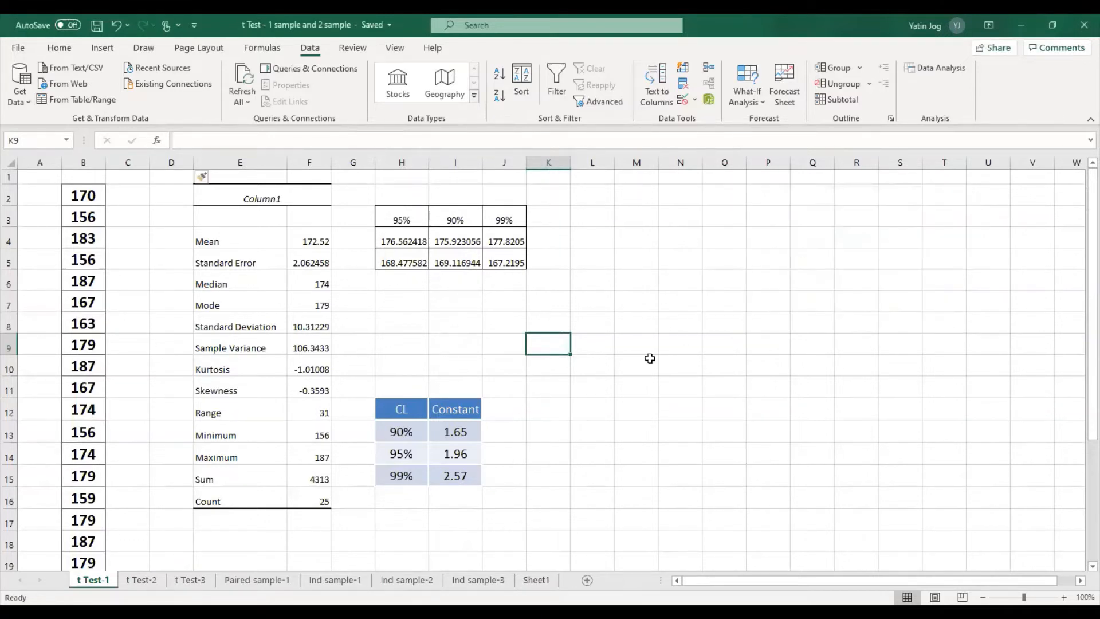
# Step: Enter 0 in cells C2, C3 and C4 beside the sample data
pyautogui.click(116, 196)
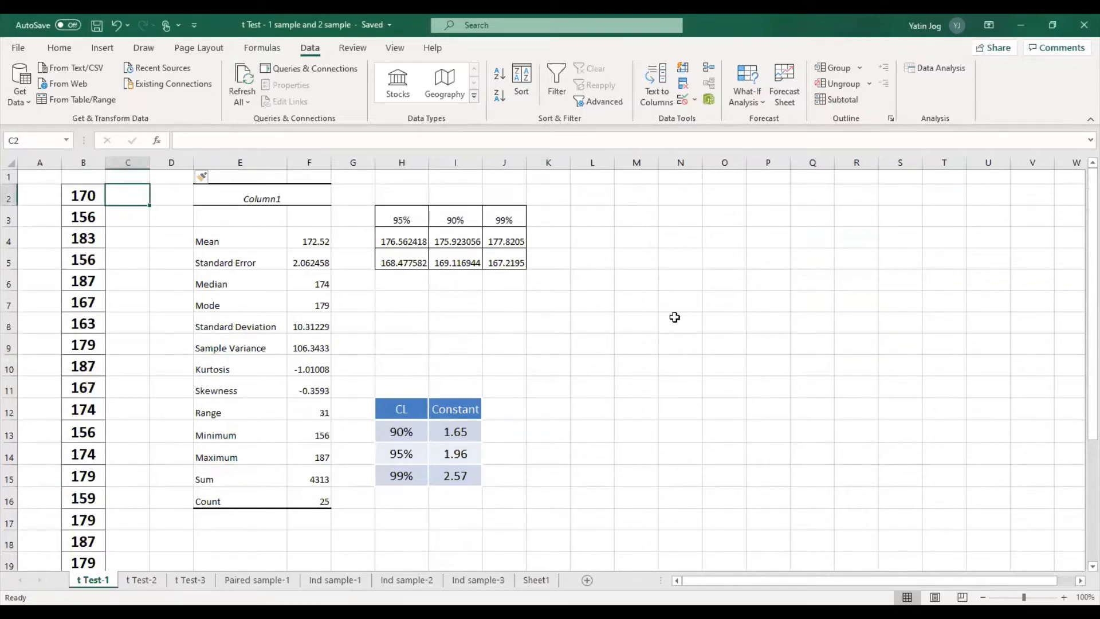
pyautogui.write('0')
pyautogui.press('Return')
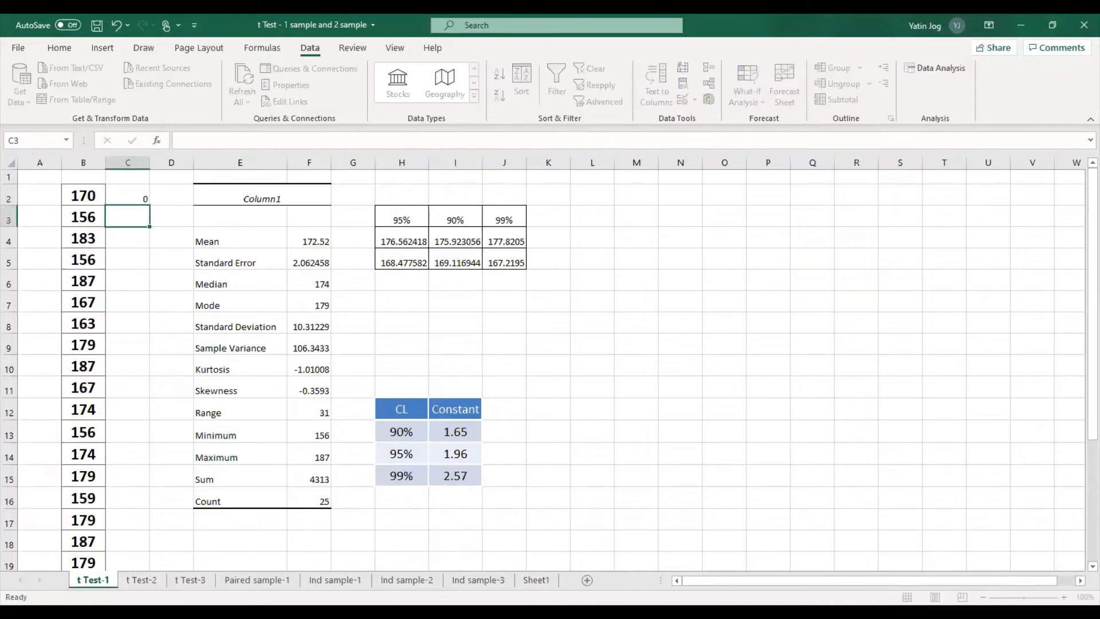
pyautogui.write('0')
pyautogui.press('Return')
pyautogui.write('0')
pyautogui.press('Return')
# Step: Fill the zeros from C2:C4 down through C26 to match the length of the data in column B
pyautogui.press('Up')
pyautogui.press('Up')
pyautogui.press('Up')
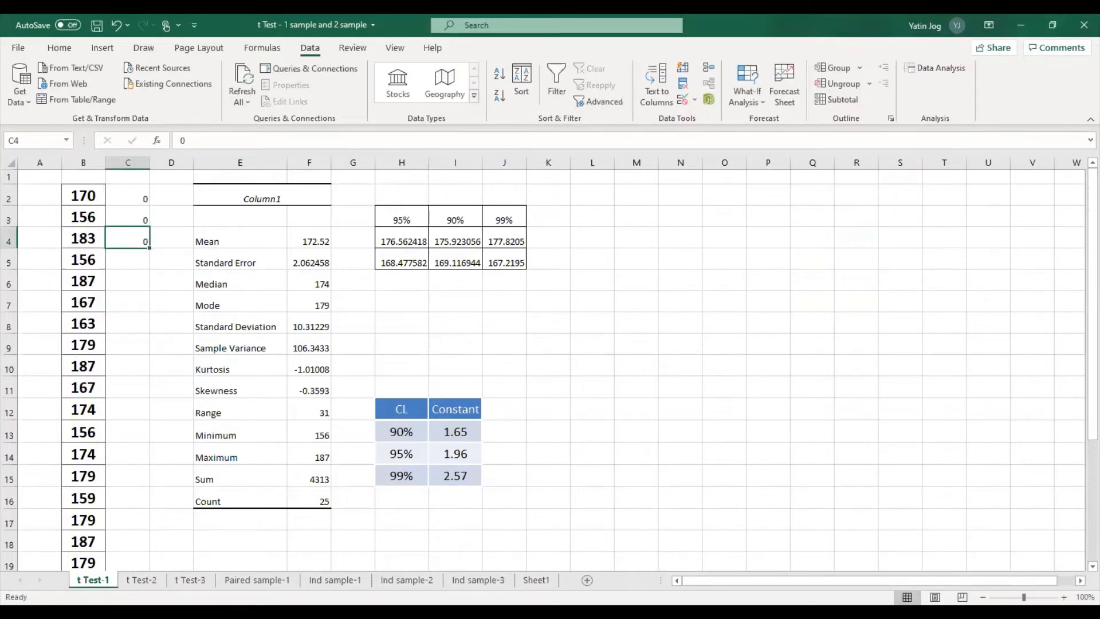
pyautogui.hotkey('shift', 'Down')
pyautogui.hotkey('shift', 'Down')
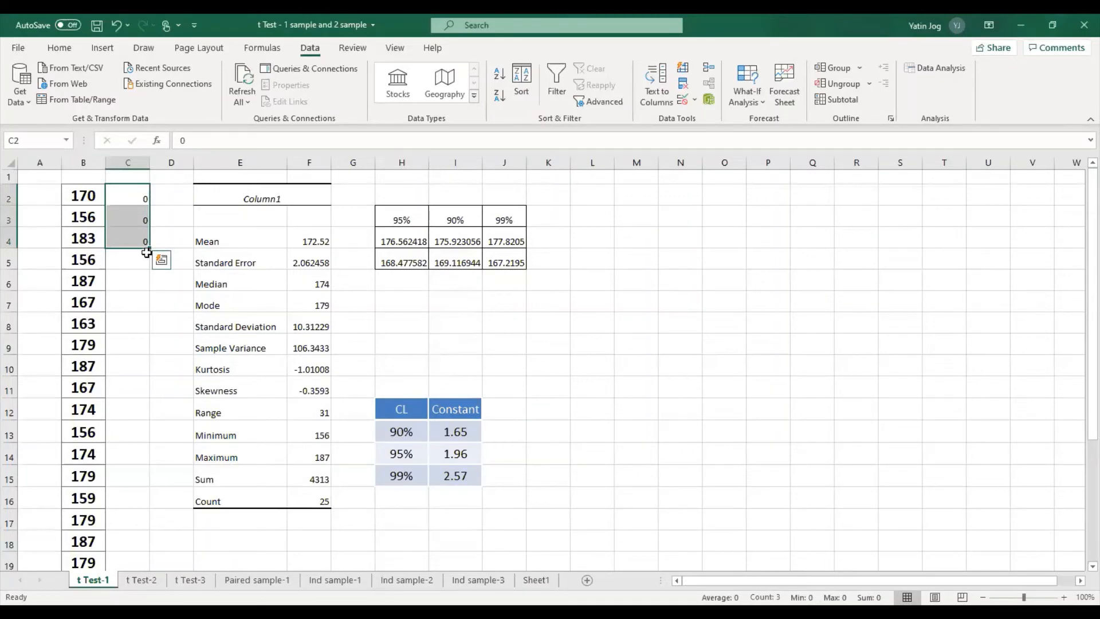
pyautogui.moveTo(149, 250); pyautogui.dragTo(143, 536)
pyautogui.click(172, 461)
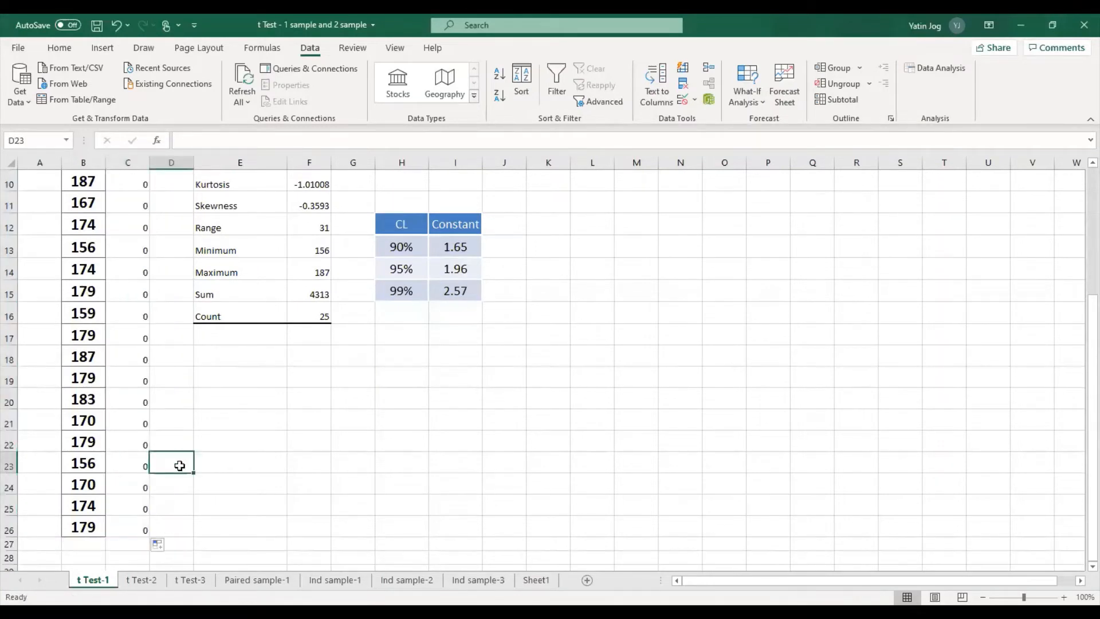
pyautogui.scroll(3, 170, 457)
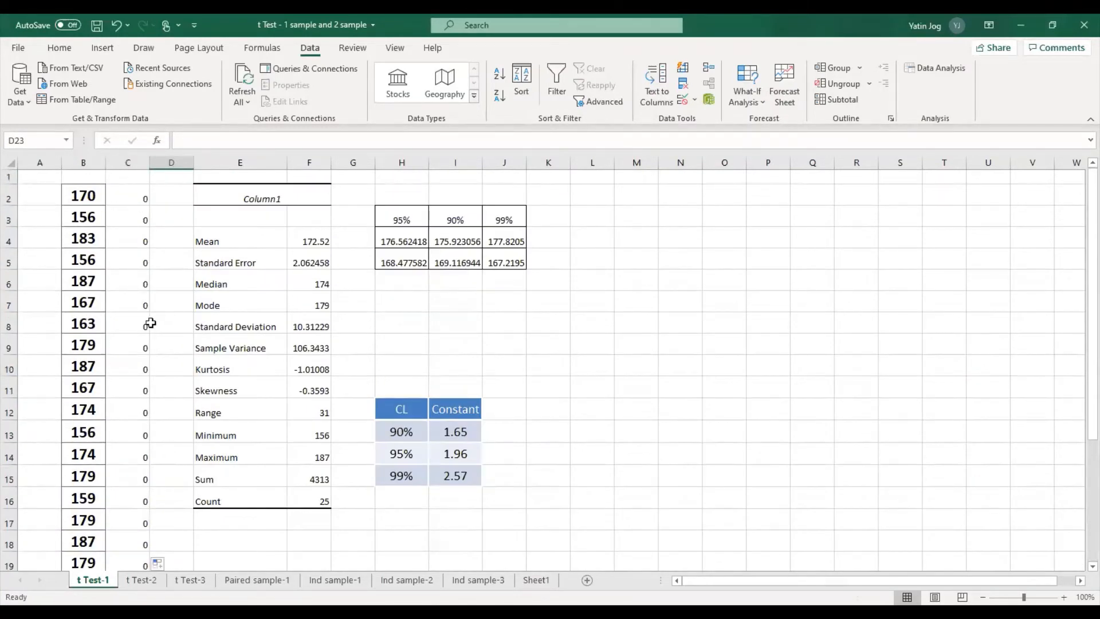
# Step: Start the analysis "t-Test: Paired Two Sample for Means" with B2:B26 as Variable 1 and C2:C26 as Variable 2
pyautogui.click(930, 66)
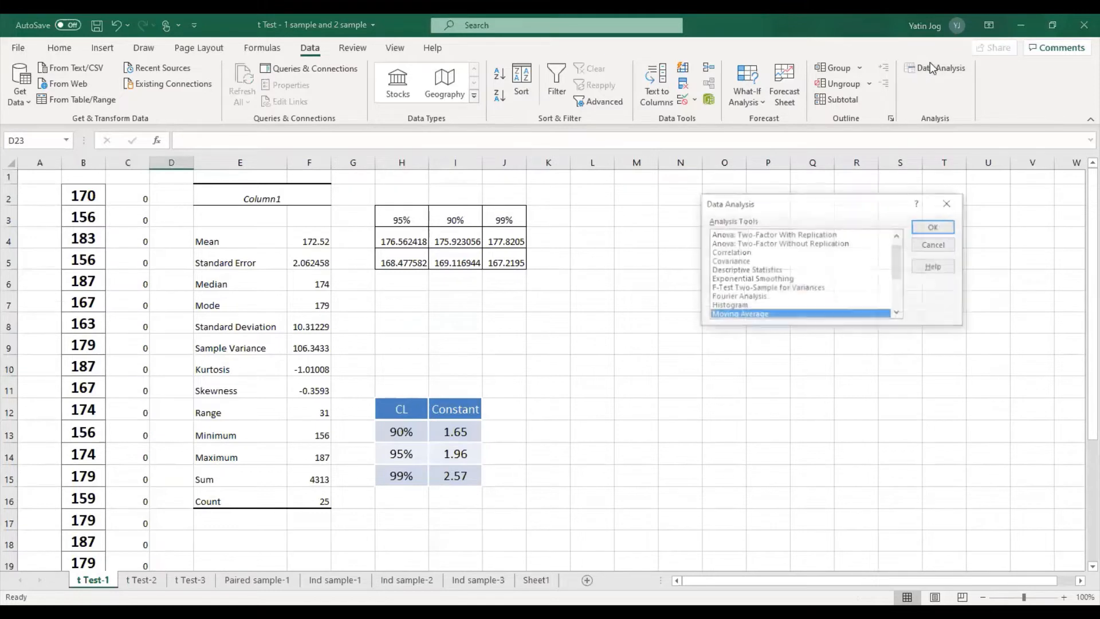
pyautogui.scroll(-3, 785, 255)
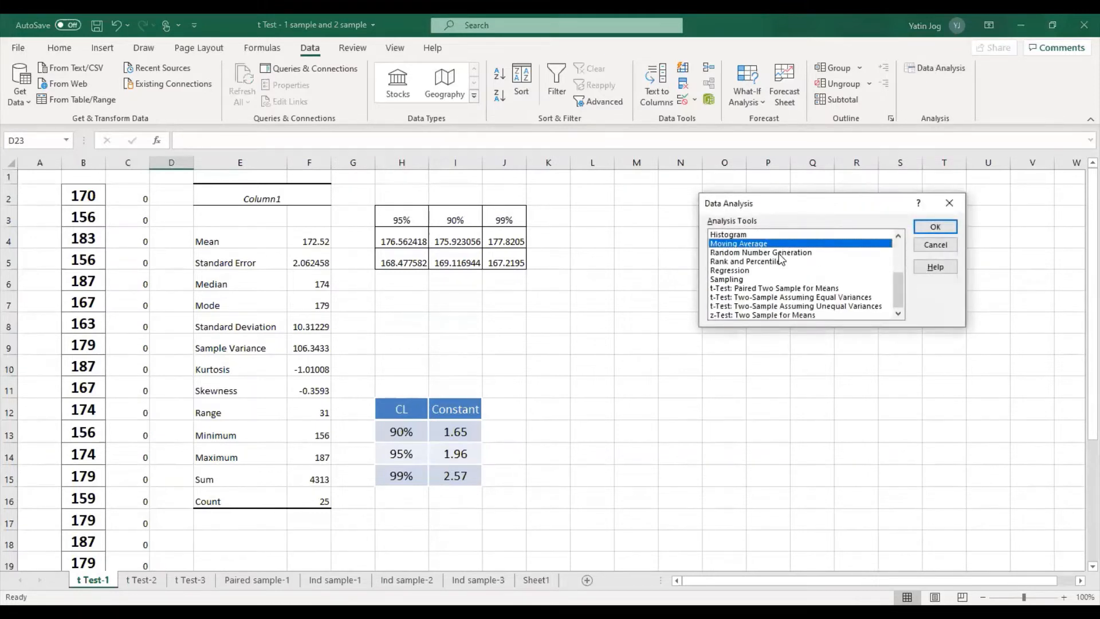
pyautogui.click(765, 288)
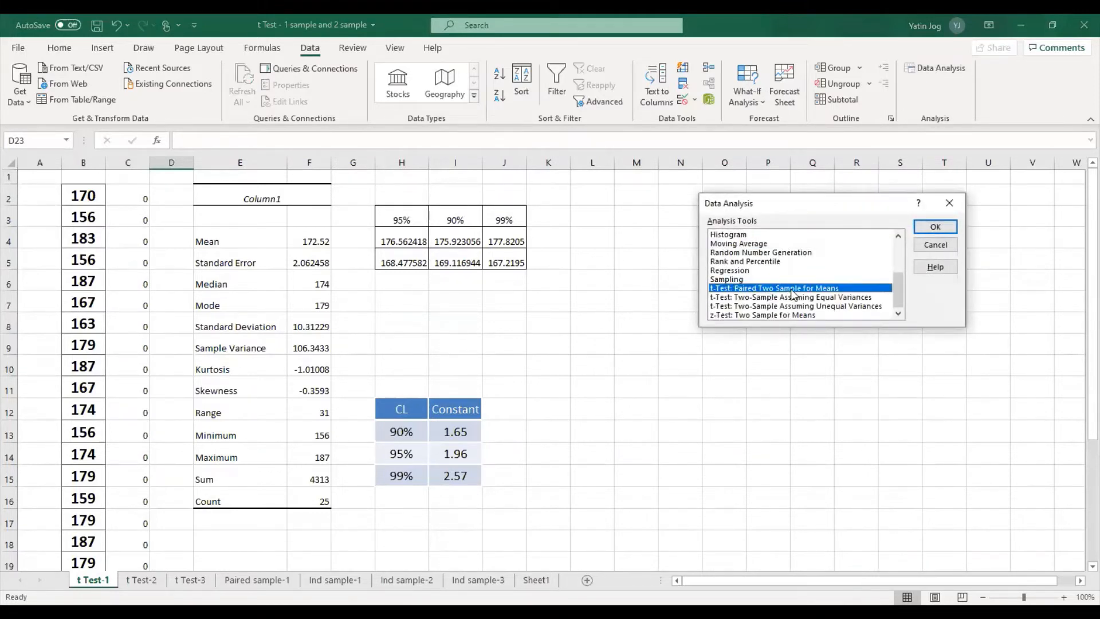
pyautogui.click(934, 229)
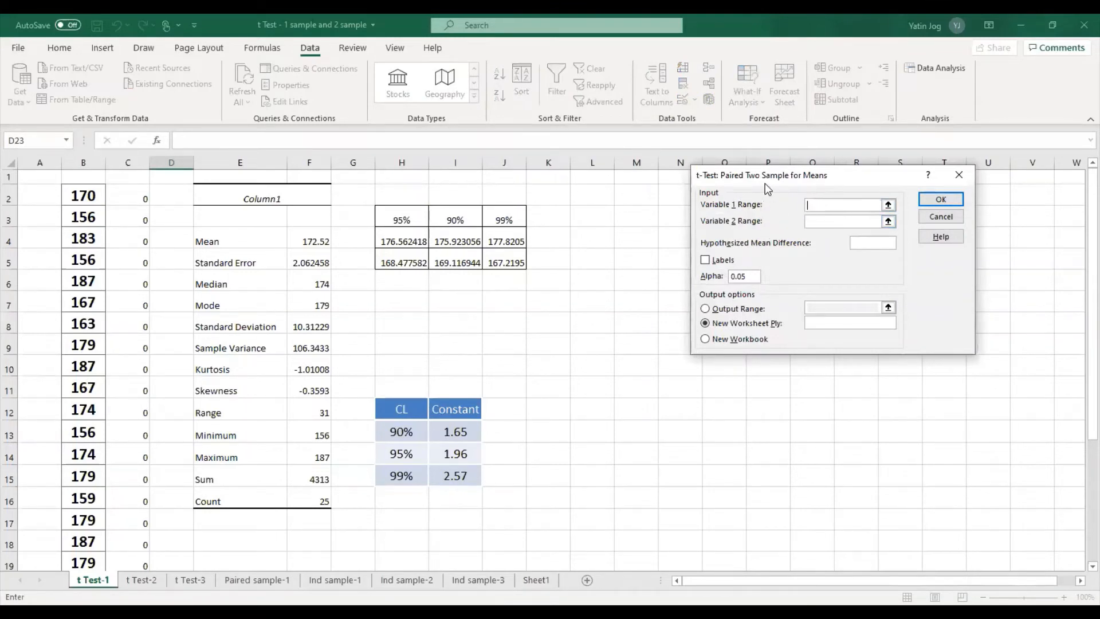
pyautogui.click(75, 196)
pyautogui.moveTo(75, 196); pyautogui.dragTo(85, 560)
pyautogui.click(825, 222)
pyautogui.click(138, 197)
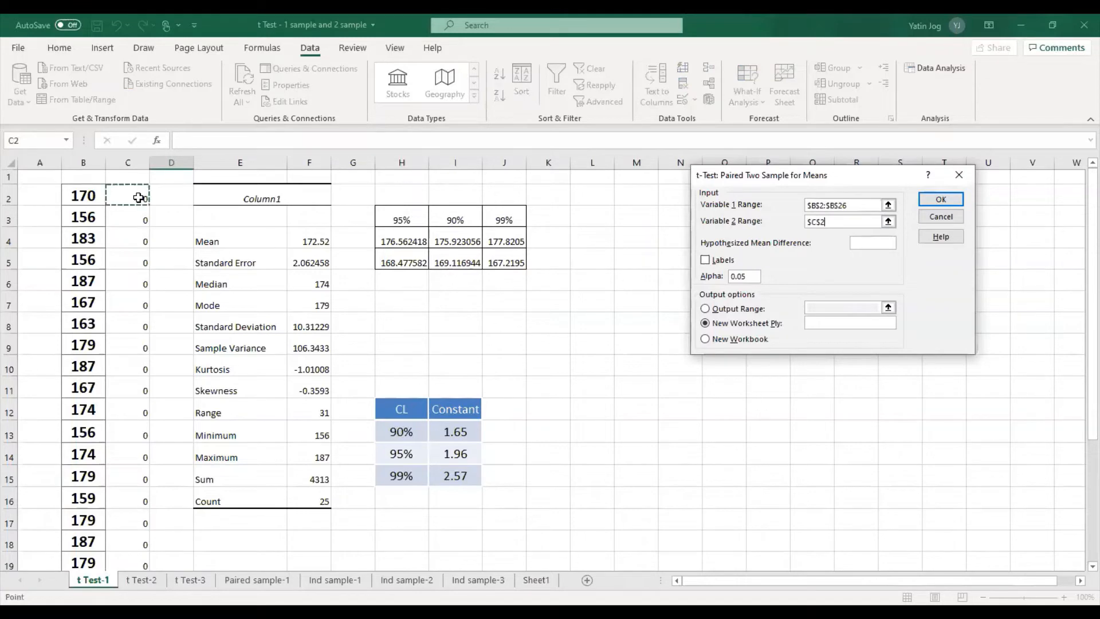
pyautogui.moveTo(139, 197); pyautogui.dragTo(126, 561)
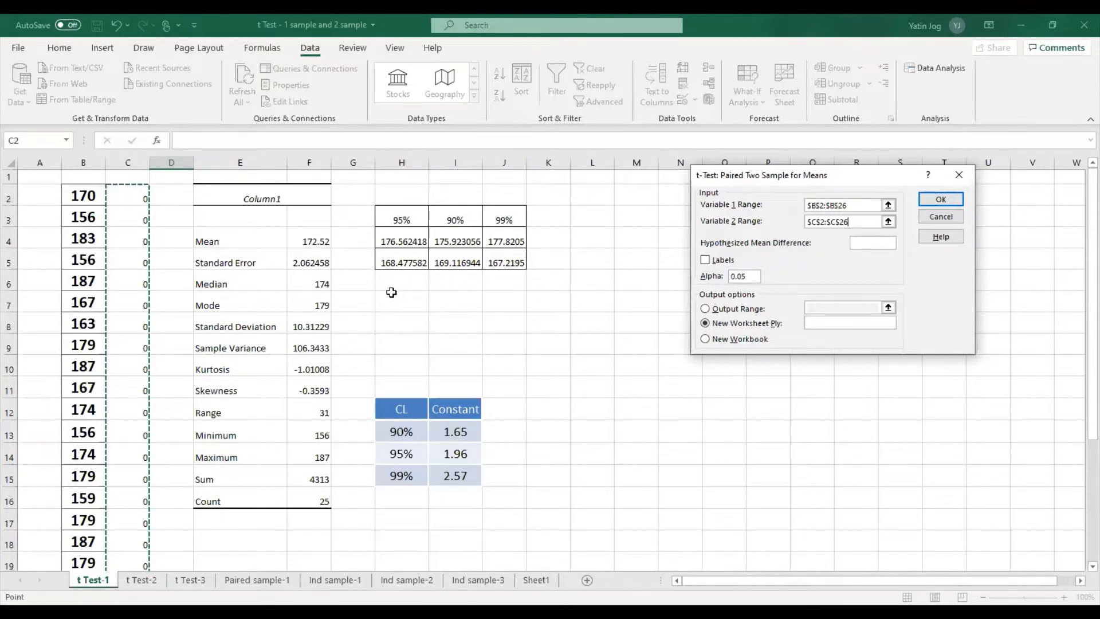
# Step: Set the hypothesized mean difference to 172 and run the paired t-test with its output starting at L3
pyautogui.press('Tab')
pyautogui.write('172')
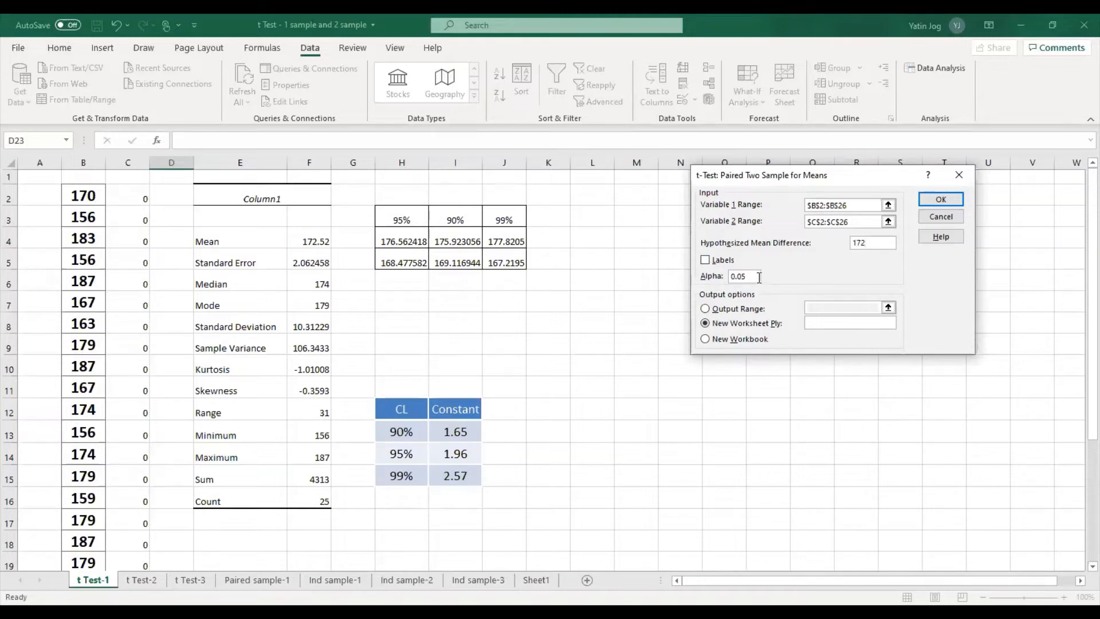
pyautogui.click(705, 309)
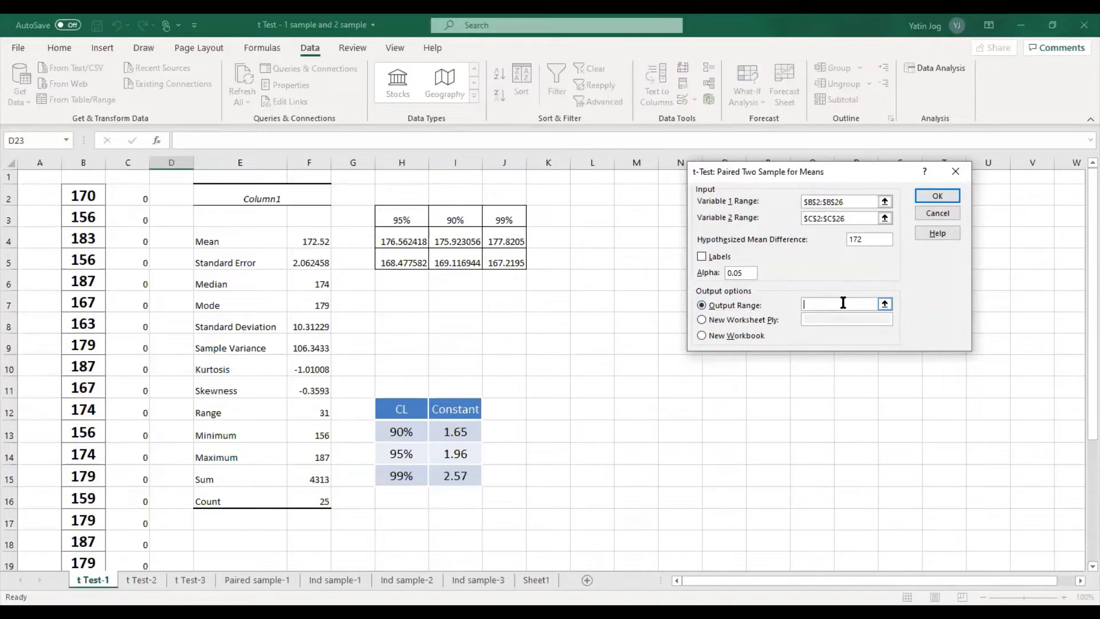
pyautogui.click(595, 218)
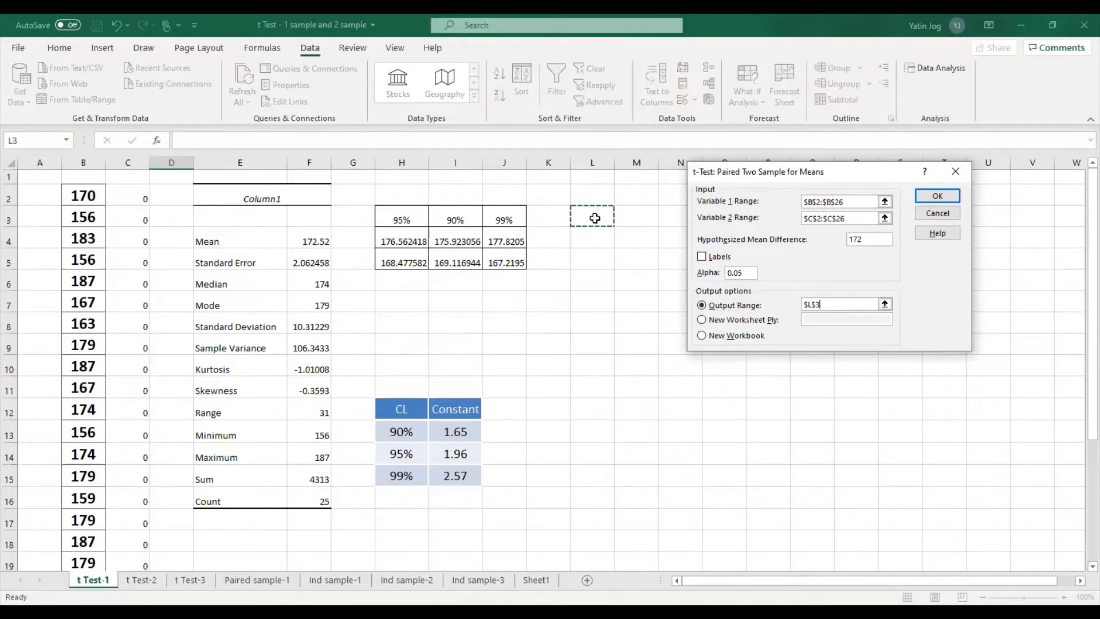
pyautogui.click(928, 198)
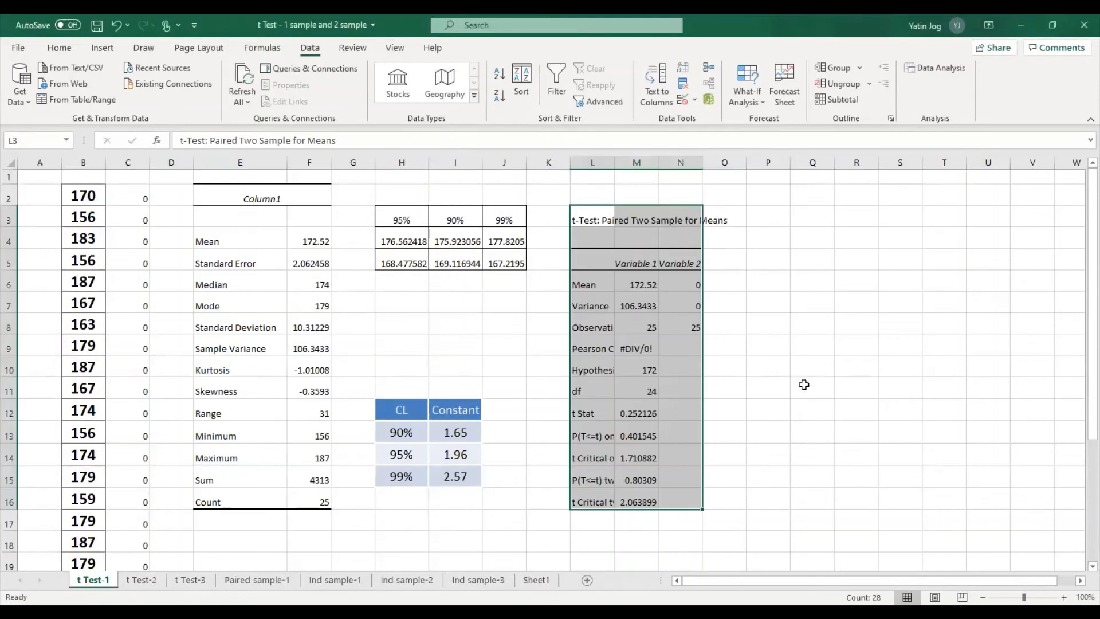
# Step: Widen column L for the t-test result labels and autofit column M to its values
pyautogui.click(777, 346)
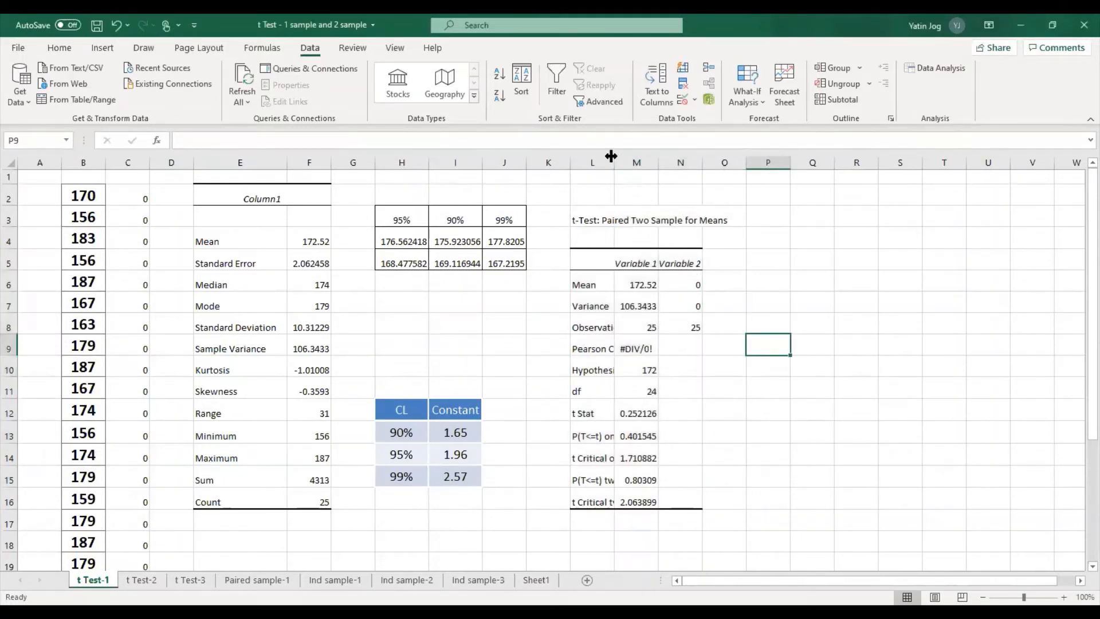
pyautogui.moveTo(615, 162); pyautogui.dragTo(647, 162)
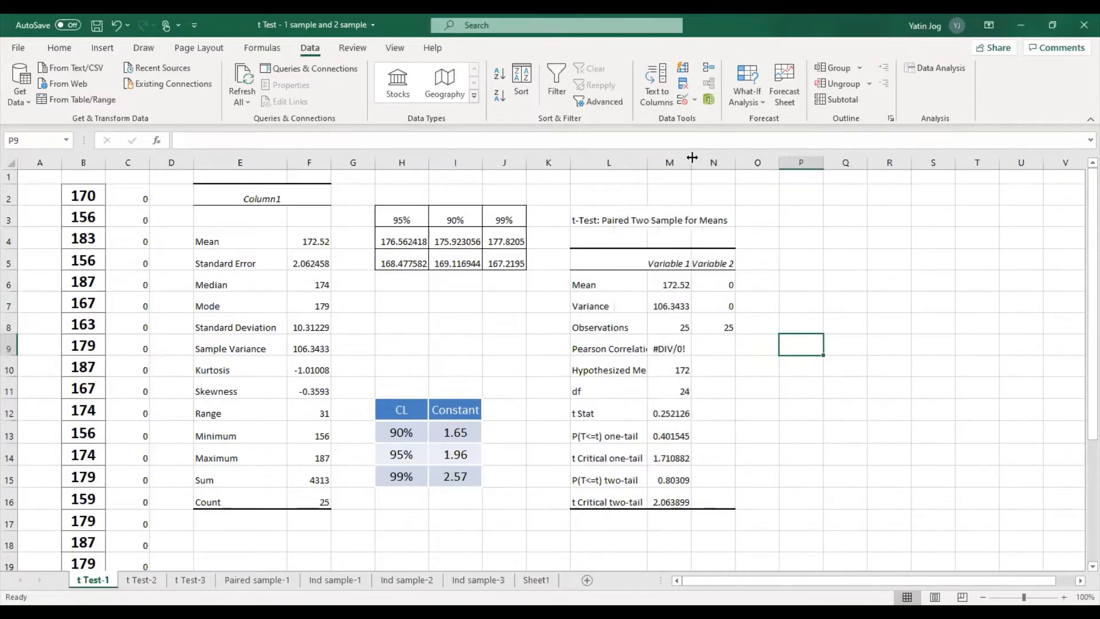
pyautogui.doubleClick(692, 162)
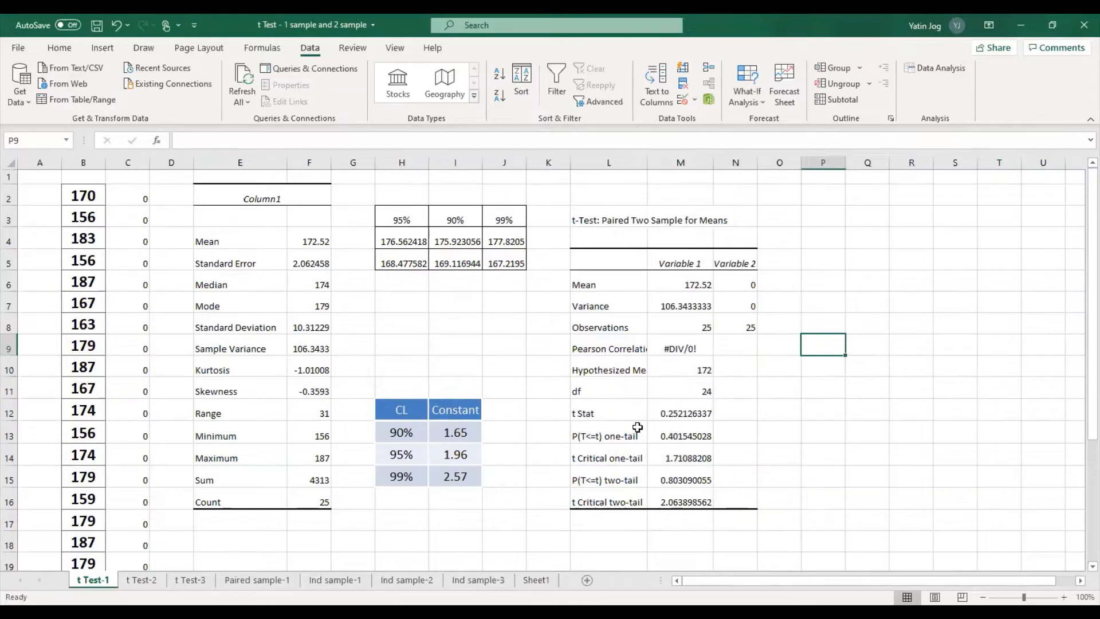
# Step: Review the t Stat, t Critical two-tail, t Critical one-tail and df results, along with the sample count
pyautogui.moveTo(626, 413); pyautogui.dragTo(673, 411)
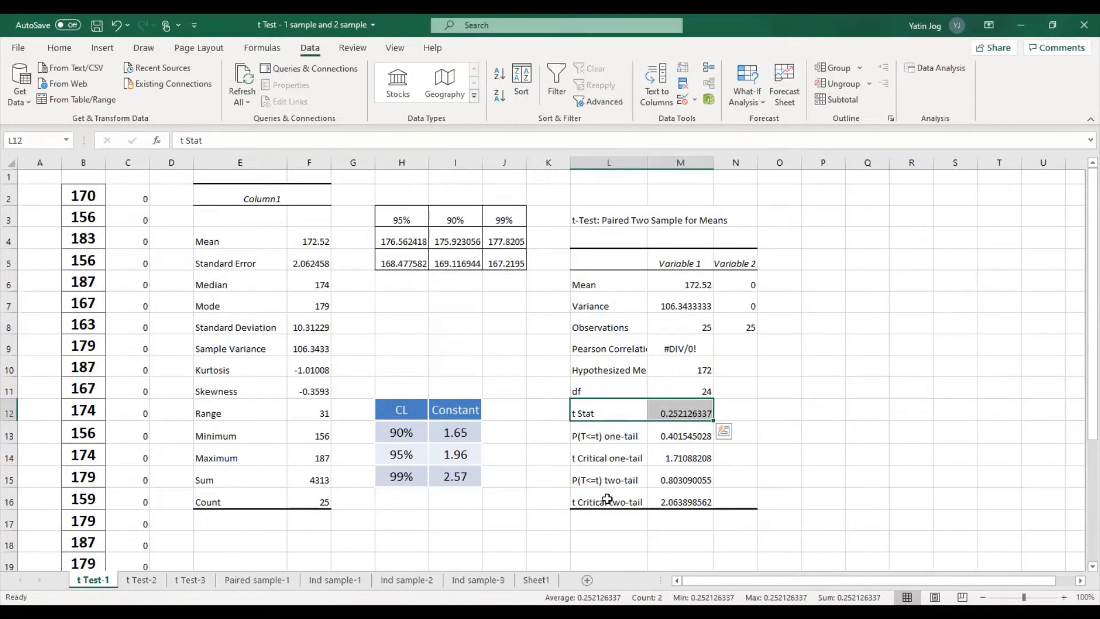
pyautogui.moveTo(609, 500); pyautogui.dragTo(669, 496)
pyautogui.moveTo(621, 455); pyautogui.dragTo(686, 453)
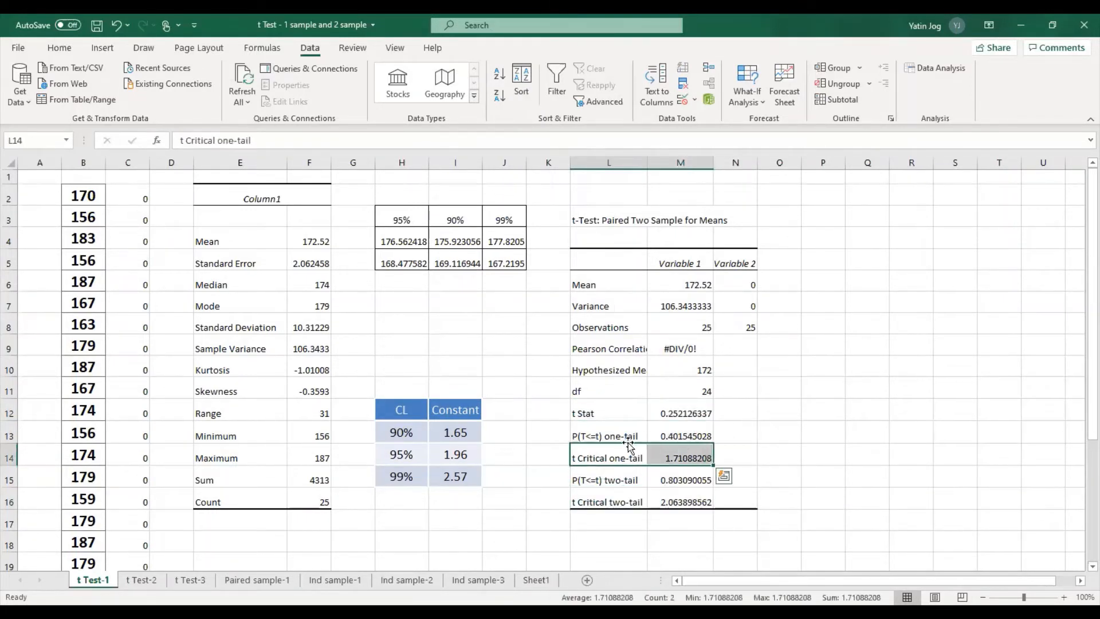
pyautogui.moveTo(604, 394); pyautogui.dragTo(682, 392)
pyautogui.click(837, 448)
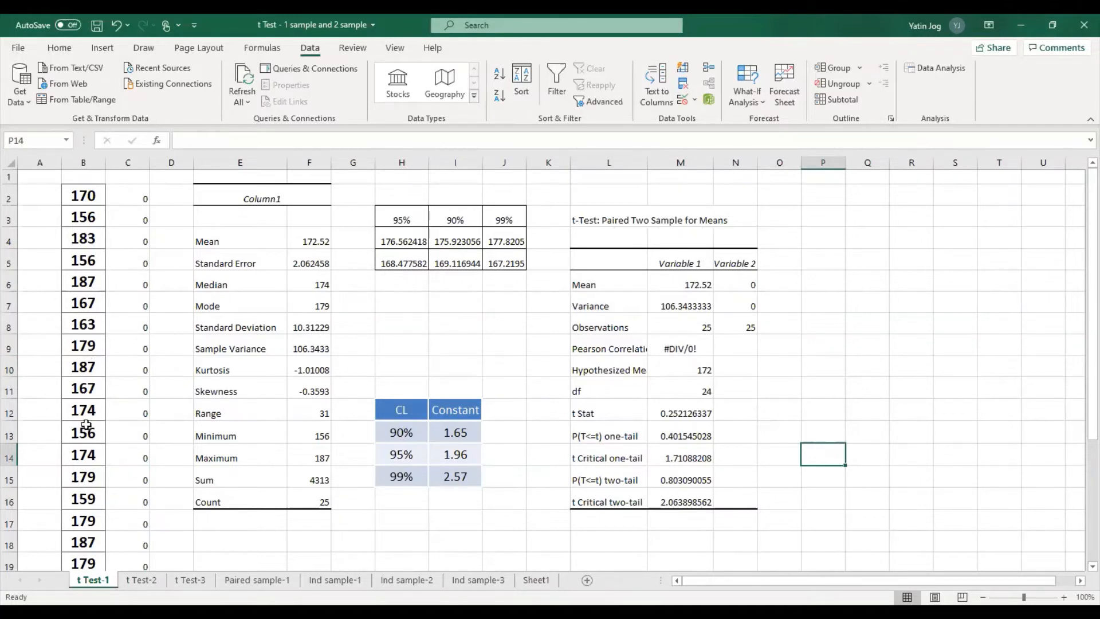
pyautogui.click(307, 501)
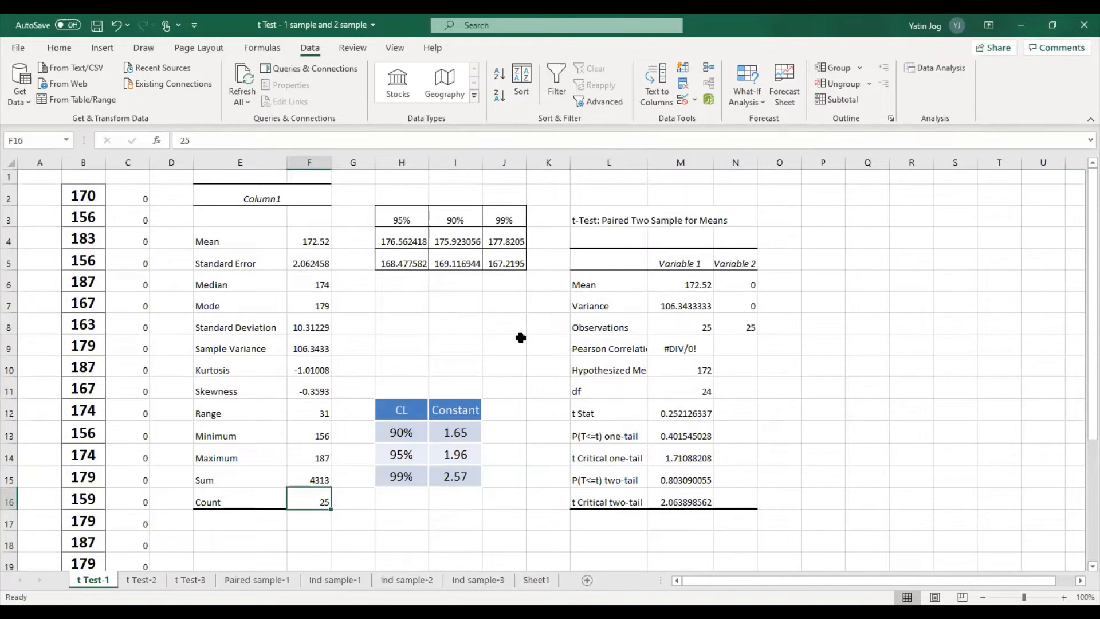
# Step: Highlight the t Critical two-tail row (L16:M16) and the t Stat row (L12:M12) in yellow
pyautogui.click(674, 503)
pyautogui.moveTo(641, 502); pyautogui.dragTo(693, 502)
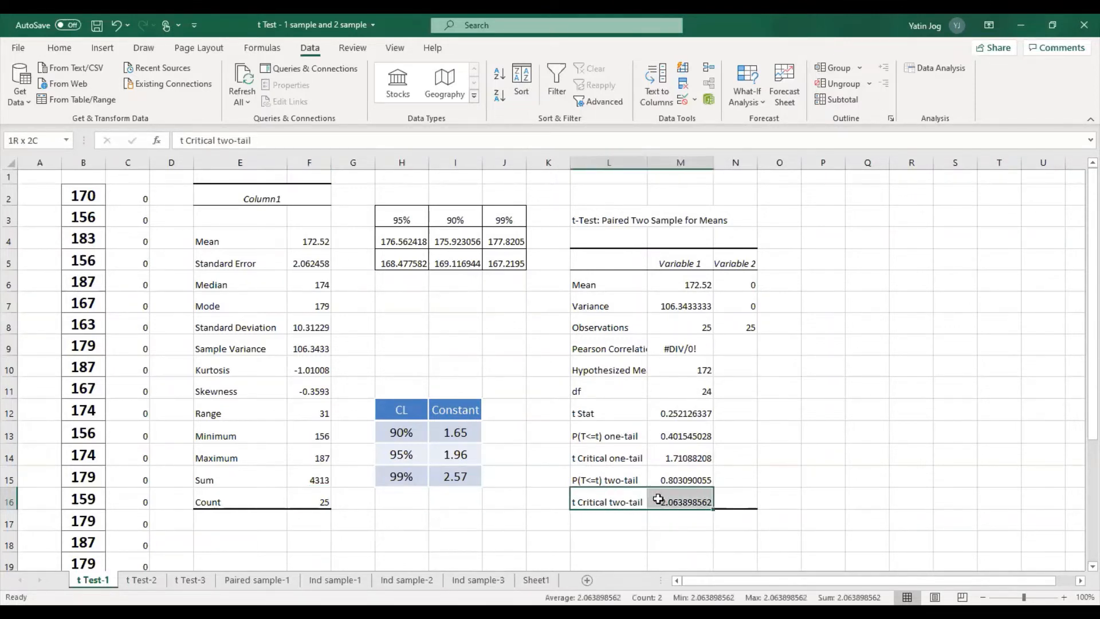
pyautogui.click(59, 48)
pyautogui.click(219, 101)
pyautogui.click(824, 476)
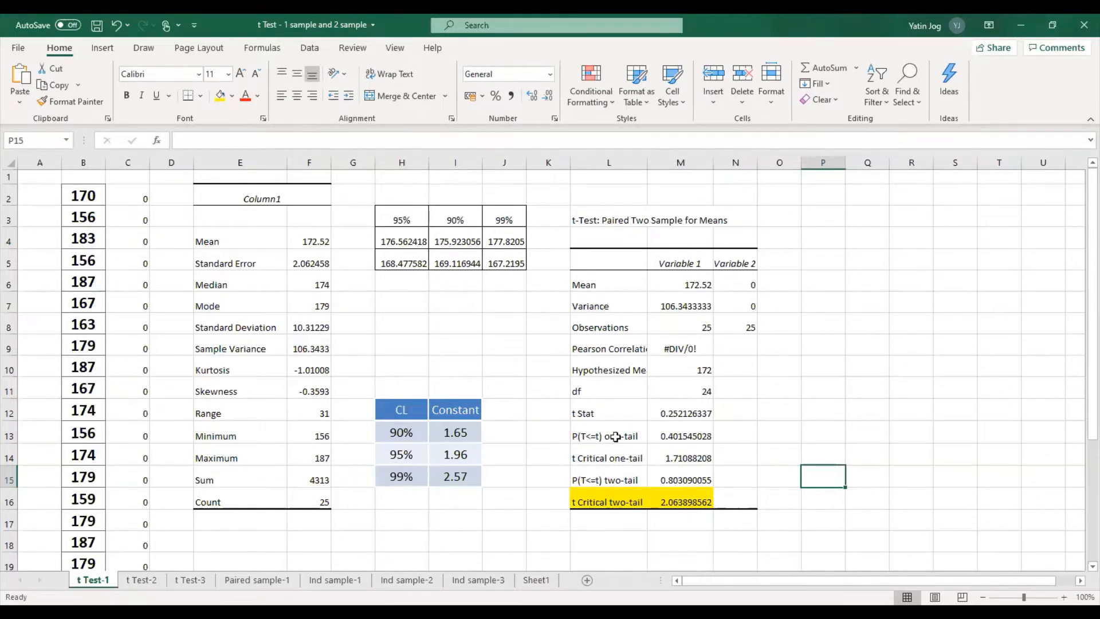
pyautogui.moveTo(611, 412); pyautogui.dragTo(688, 413)
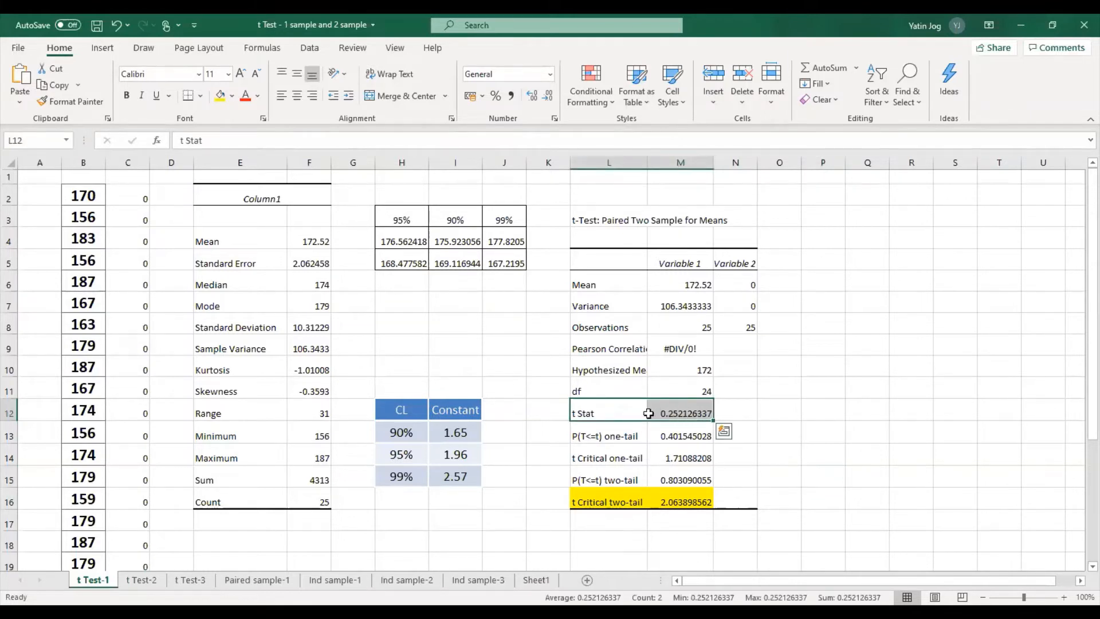
pyautogui.click(221, 99)
pyautogui.click(805, 438)
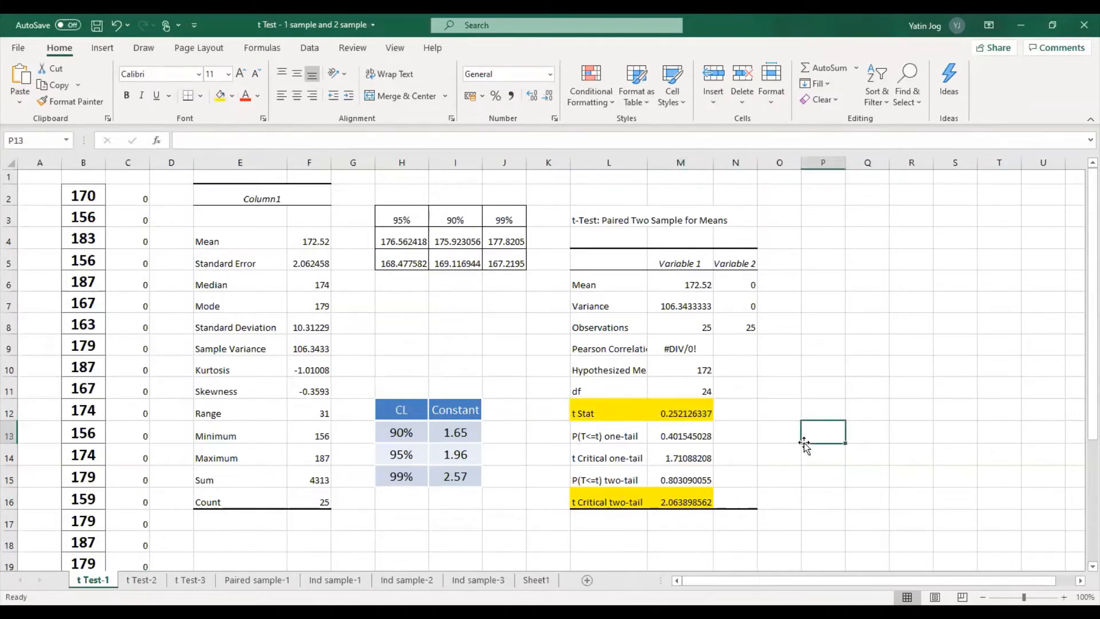
# Step: Compare the t Stat value with the t Critical two-tail value in the highlighted rows
pyautogui.moveTo(625, 411); pyautogui.dragTo(683, 412)
pyautogui.moveTo(632, 502); pyautogui.dragTo(658, 502)
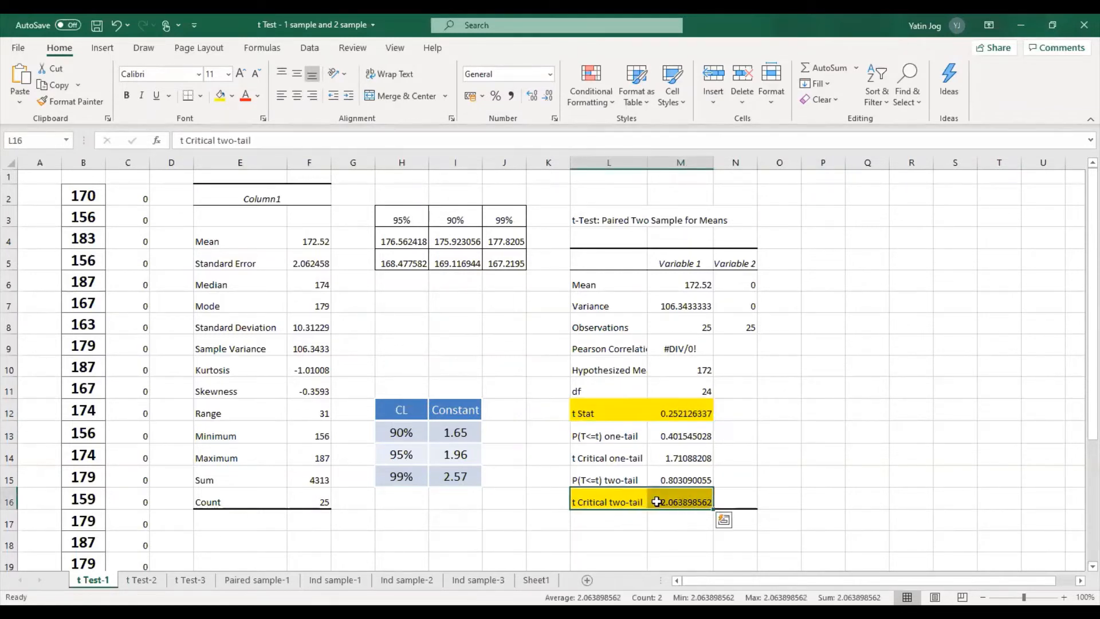
pyautogui.click(653, 412)
pyautogui.click(691, 498)
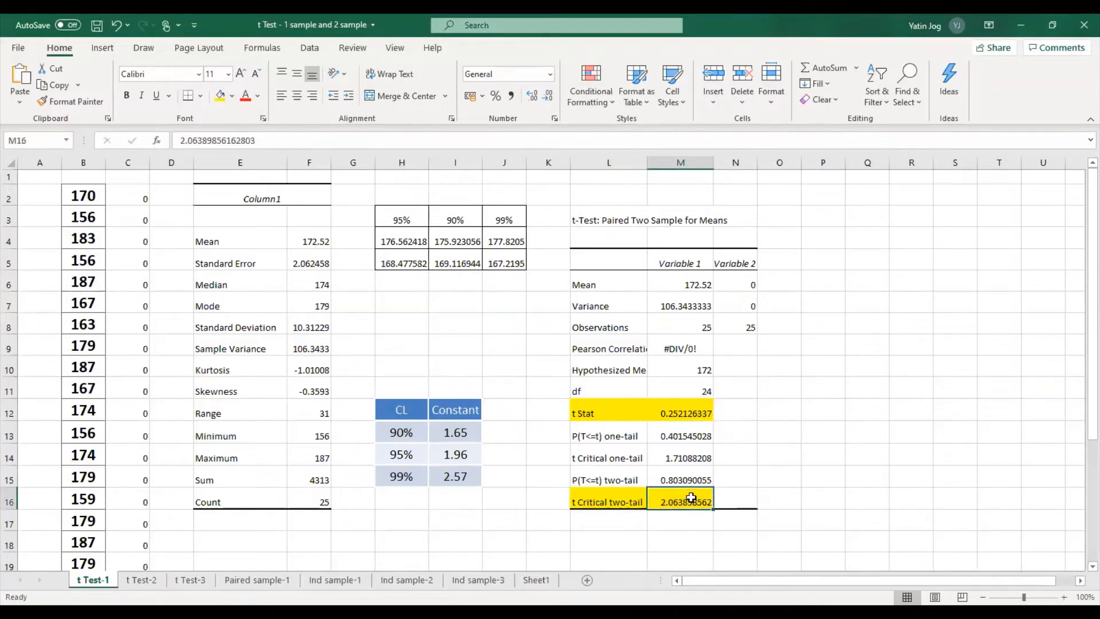
pyautogui.click(688, 414)
pyautogui.click(685, 503)
# Step: Compare the 95%, 90% and 99% confidence limits with the sample mean, and recheck t Stat against t Critical two-tail
pyautogui.moveTo(400, 218); pyautogui.dragTo(515, 225)
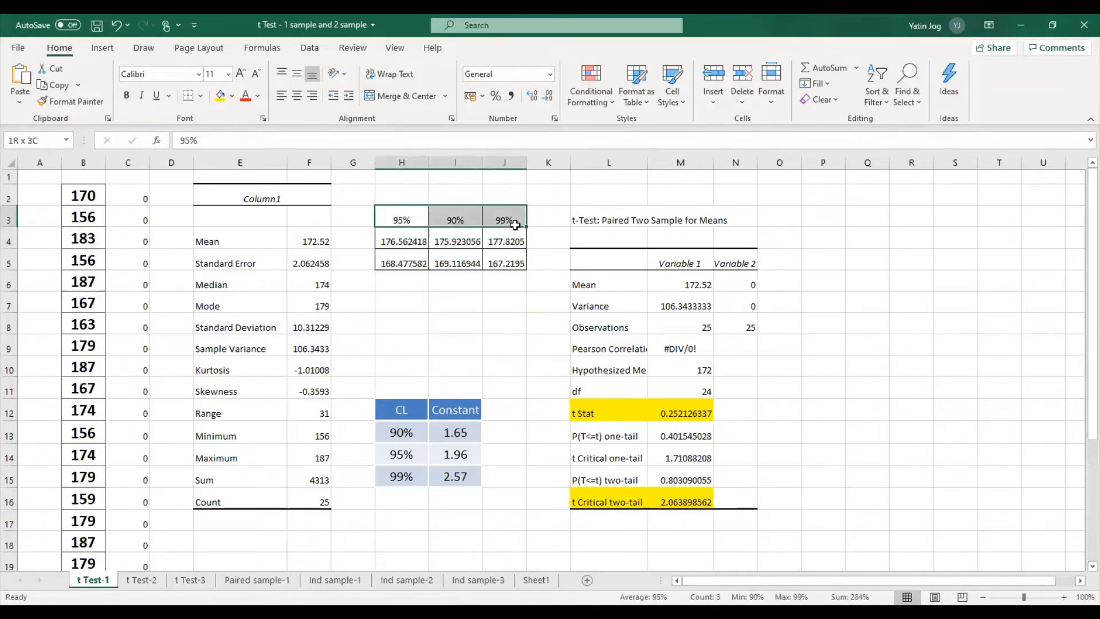
pyautogui.moveTo(401, 240); pyautogui.dragTo(503, 261)
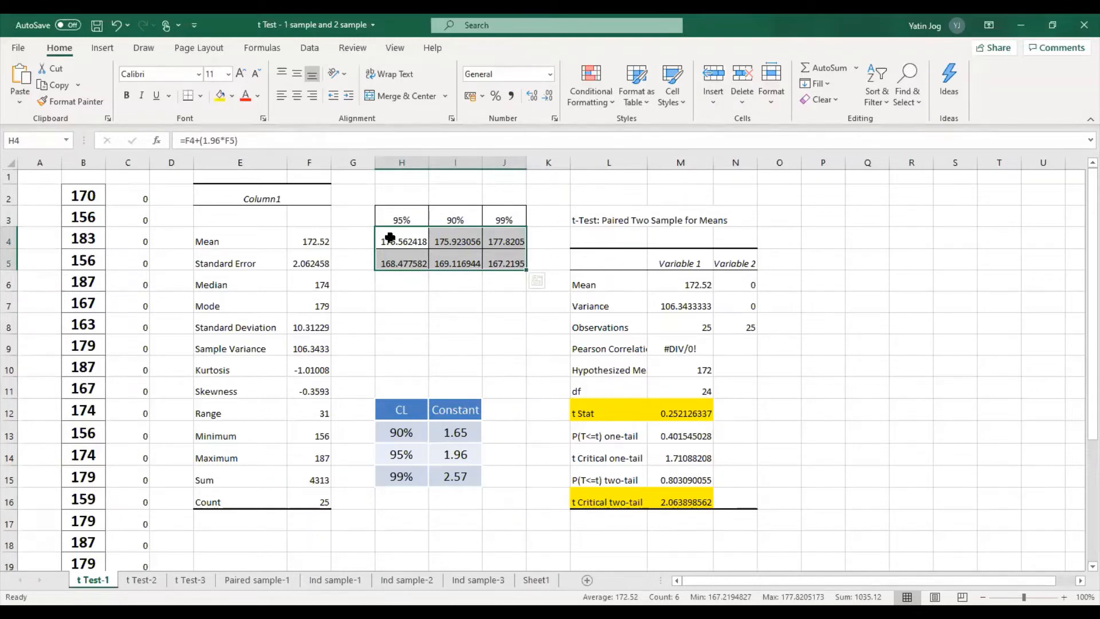
pyautogui.moveTo(390, 237); pyautogui.dragTo(395, 262)
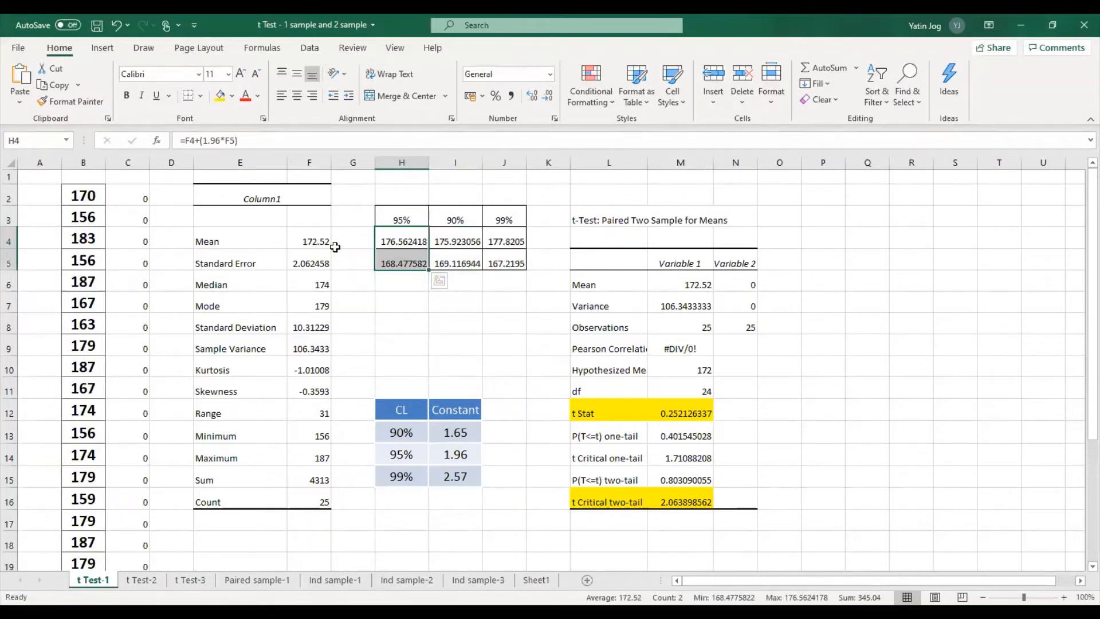
pyautogui.moveTo(449, 237); pyautogui.dragTo(452, 264)
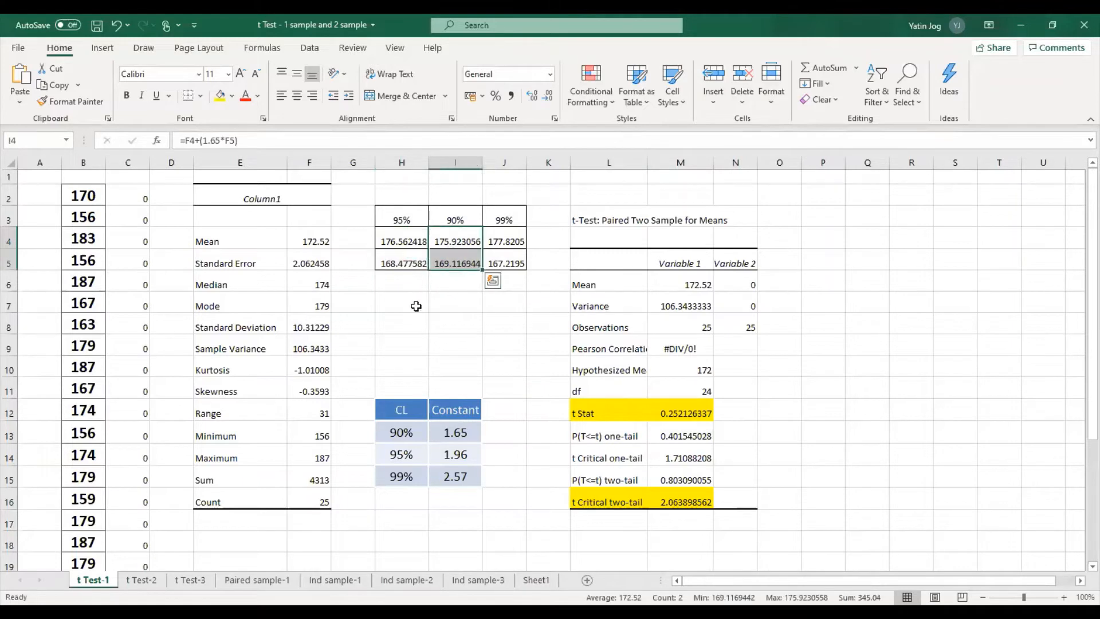
pyautogui.click(323, 241)
pyautogui.moveTo(500, 236); pyautogui.dragTo(500, 253)
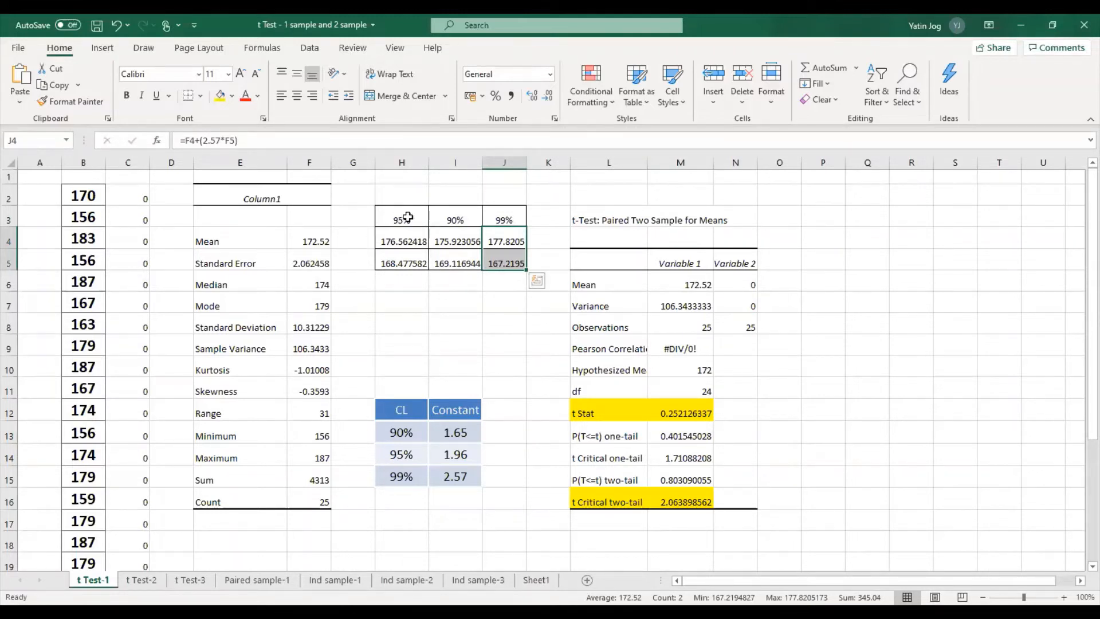
pyautogui.click(681, 412)
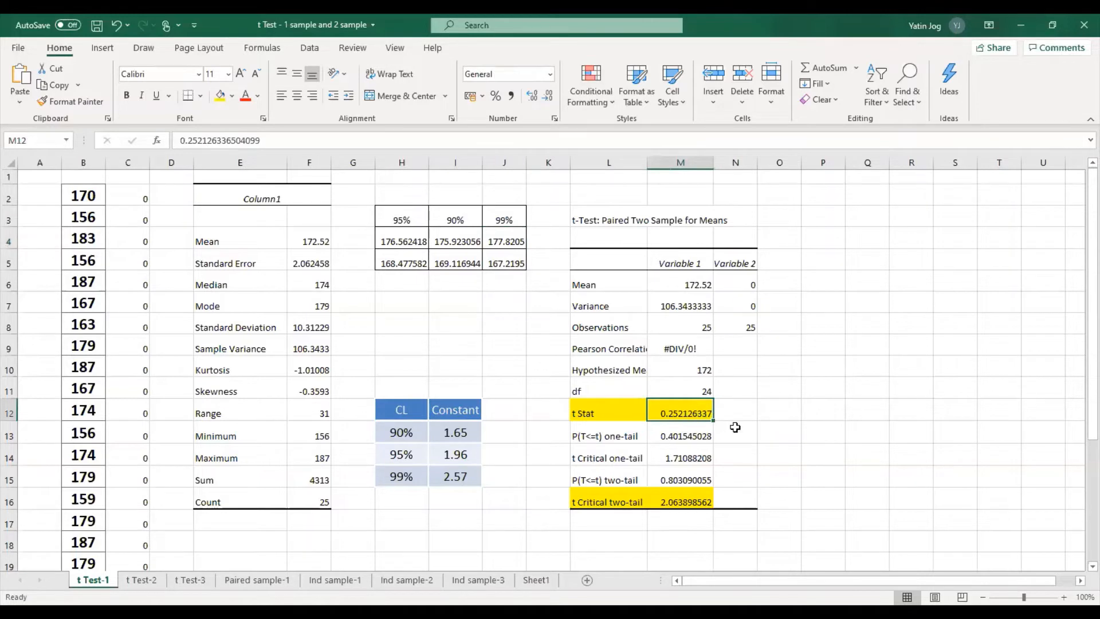
pyautogui.click(685, 501)
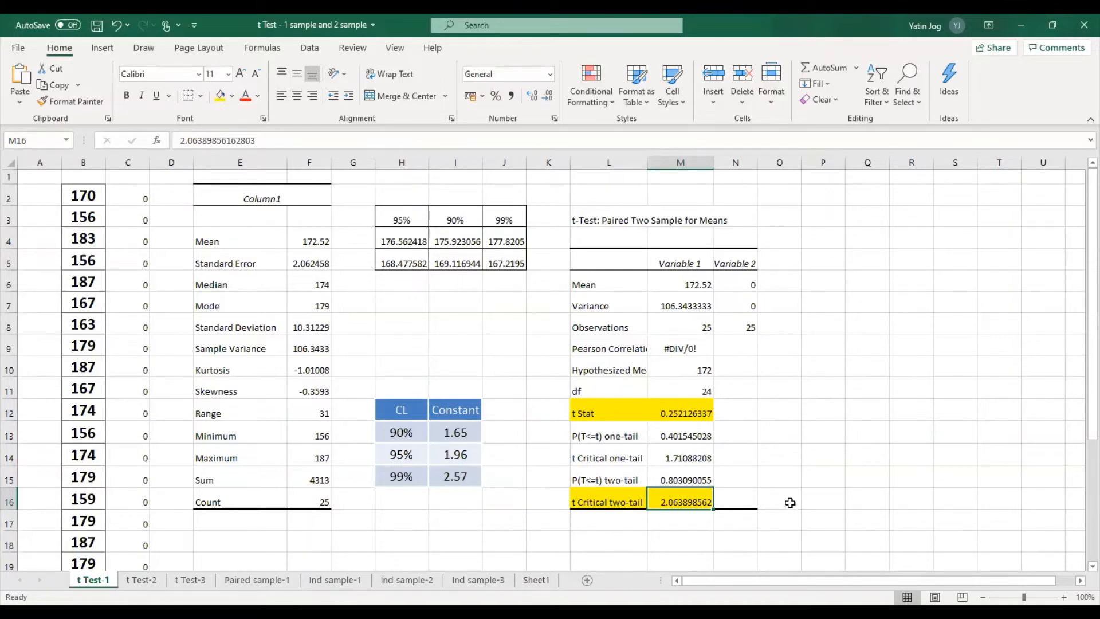
# Step: Shade the P(T<=t) two-tail row (L15:M15) light orange
pyautogui.click(663, 477)
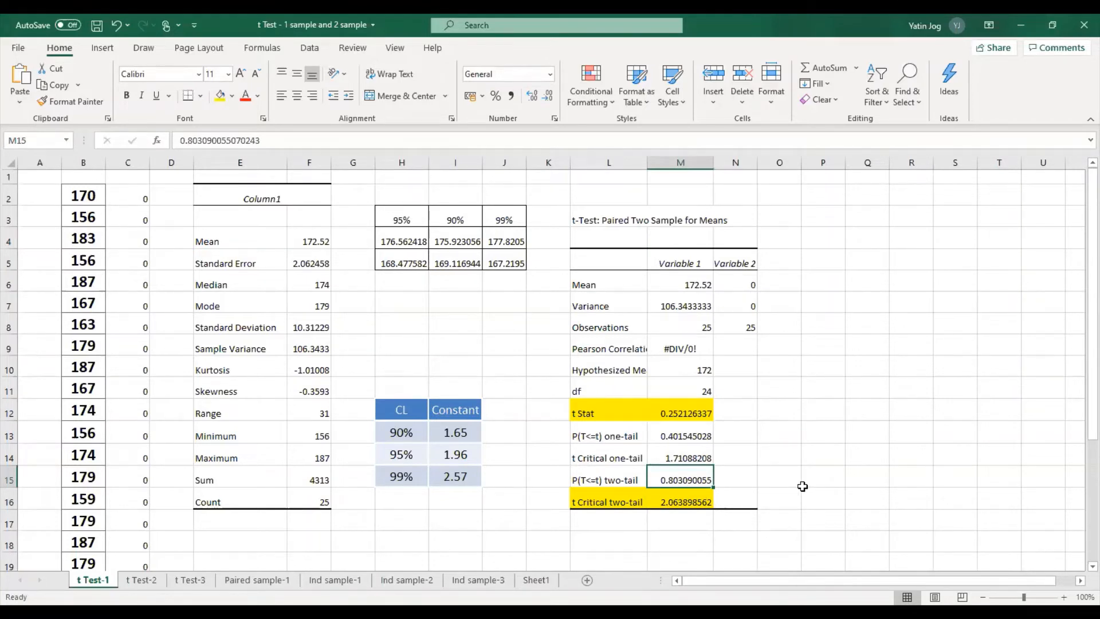
pyautogui.click(629, 478)
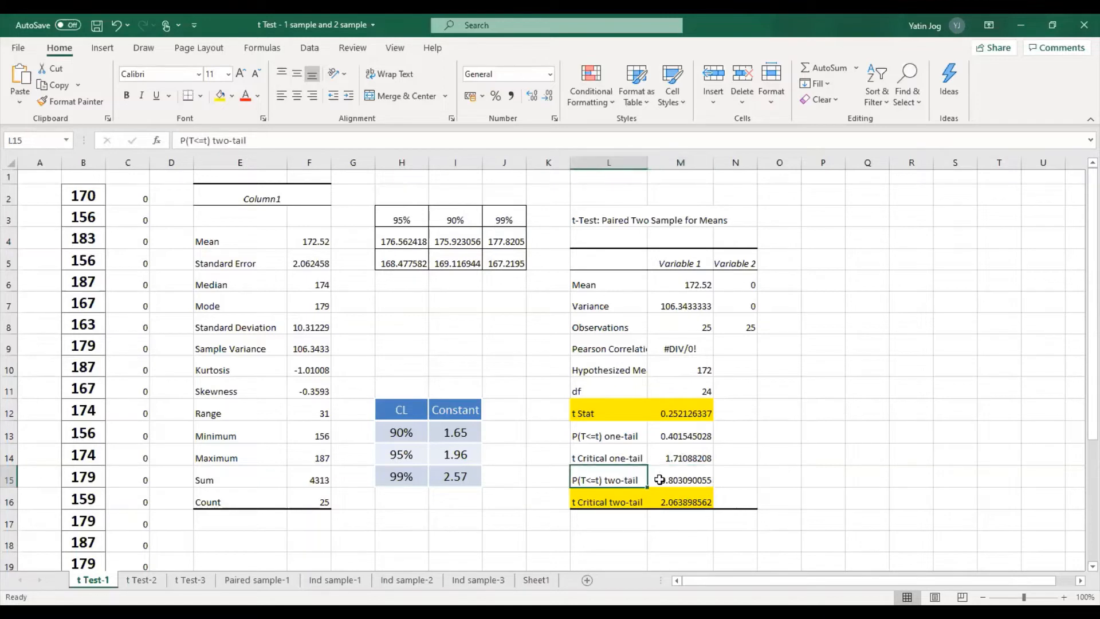
pyautogui.keyDown('shift'); pyautogui.click(659, 480); pyautogui.keyUp('shift')
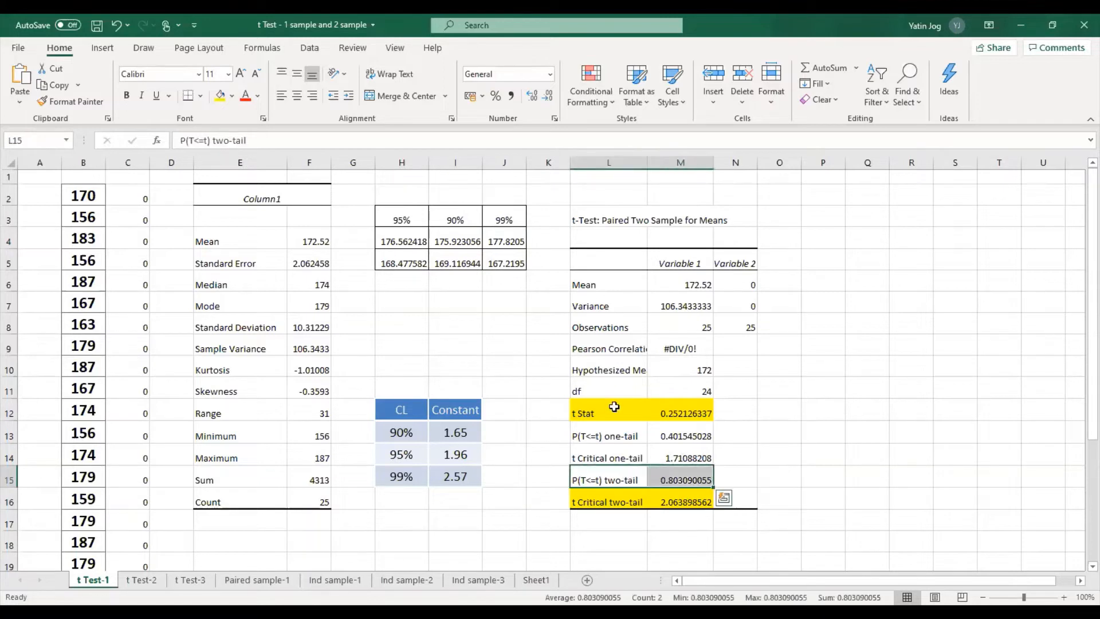
pyautogui.click(233, 95)
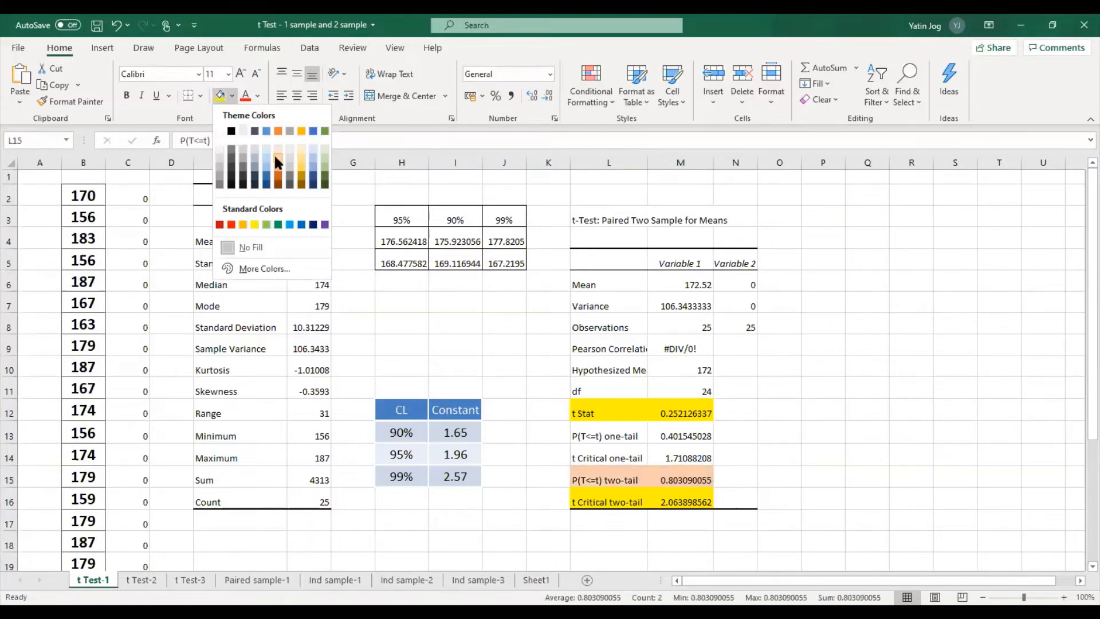
pyautogui.click(273, 154)
pyautogui.click(867, 432)
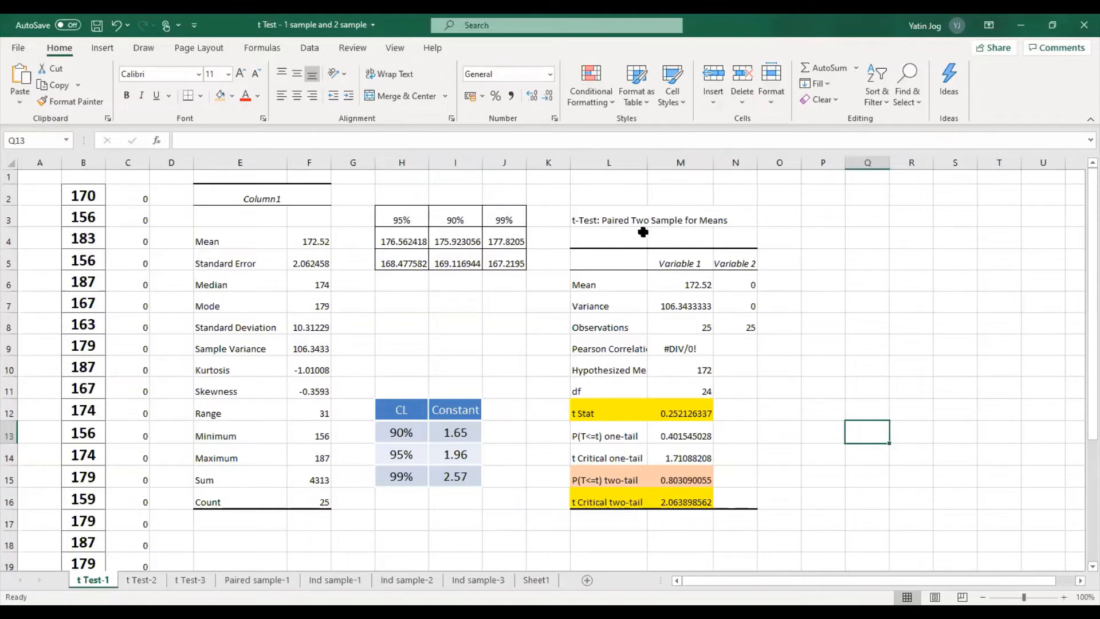
# Step: Open the t Test-2 sheet and review its data in column B from row 3 to row 35
pyautogui.click(145, 580)
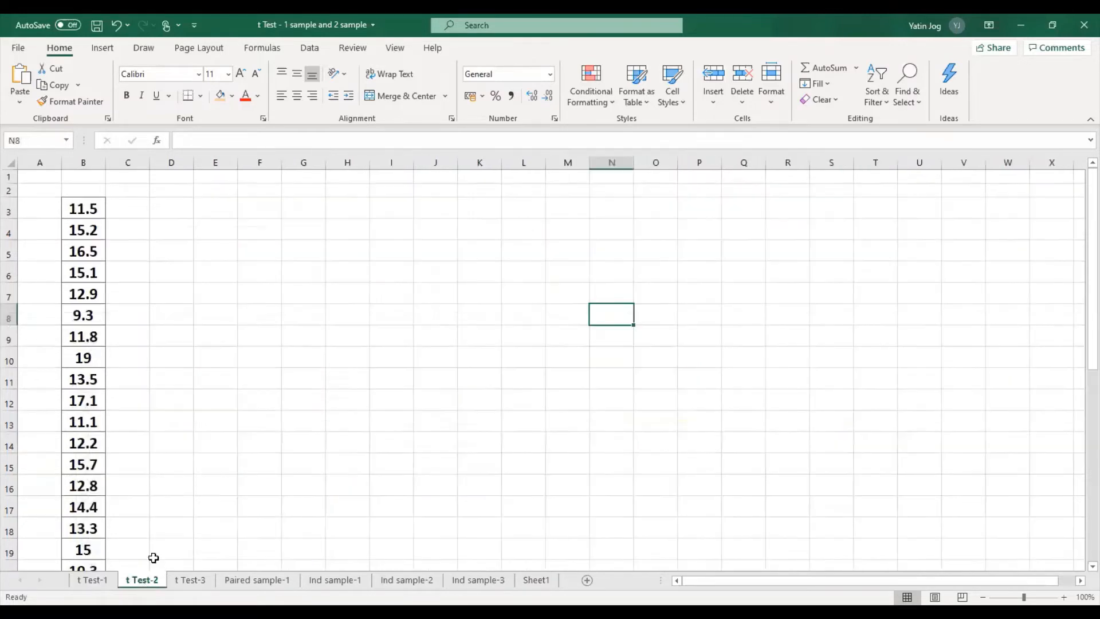
pyautogui.scroll(-3, 88, 252)
pyautogui.scroll(-3, 87, 252)
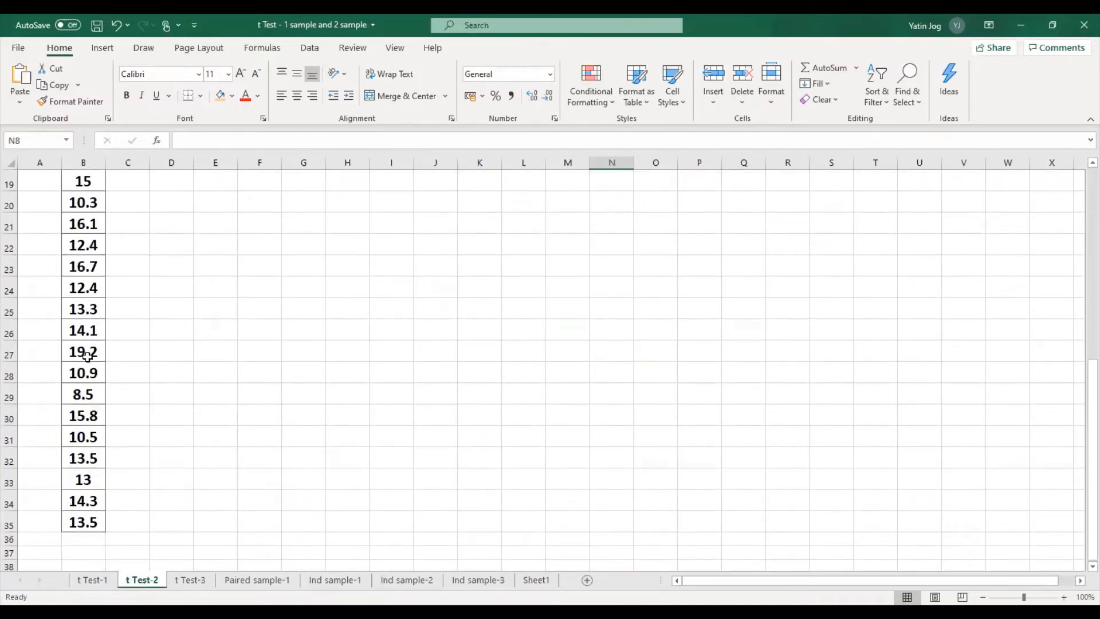
pyautogui.scroll(6, 86, 379)
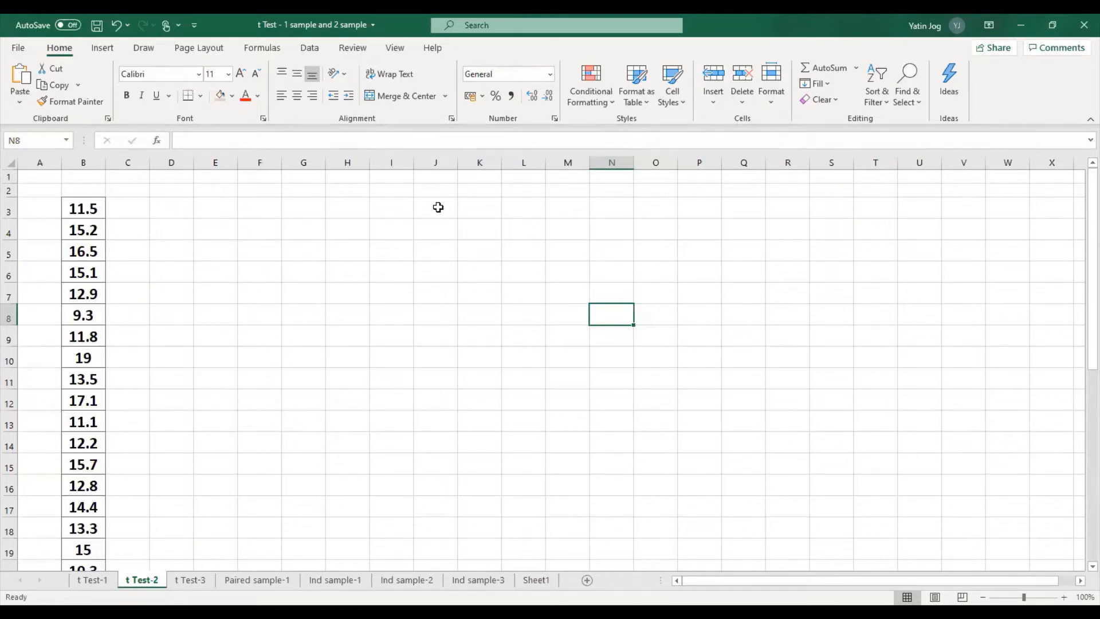
pyautogui.click(309, 48)
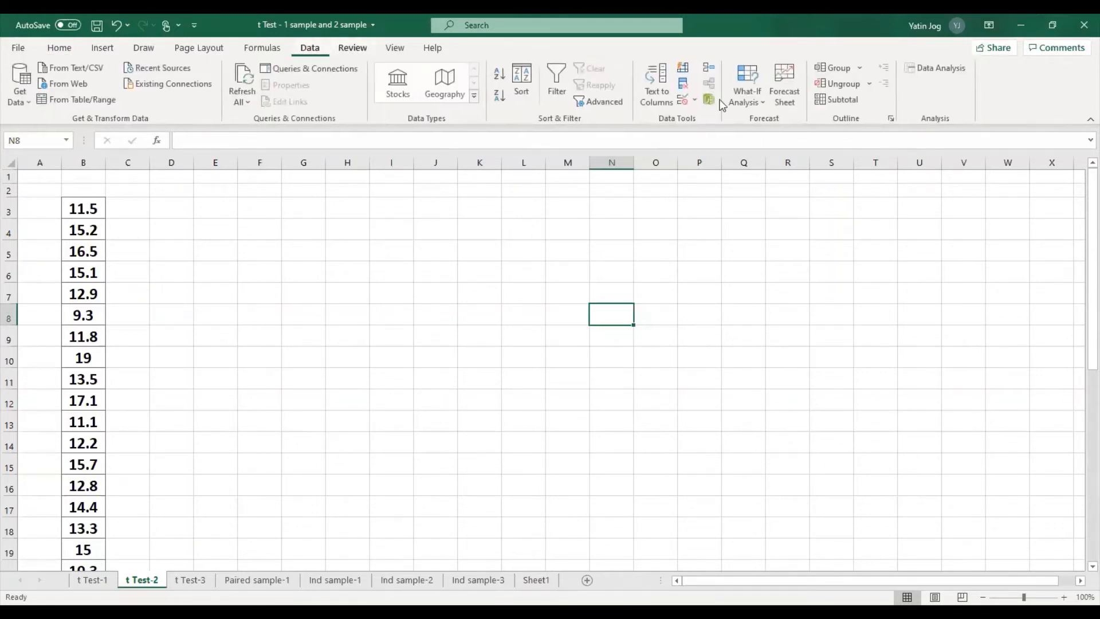
pyautogui.click(932, 70)
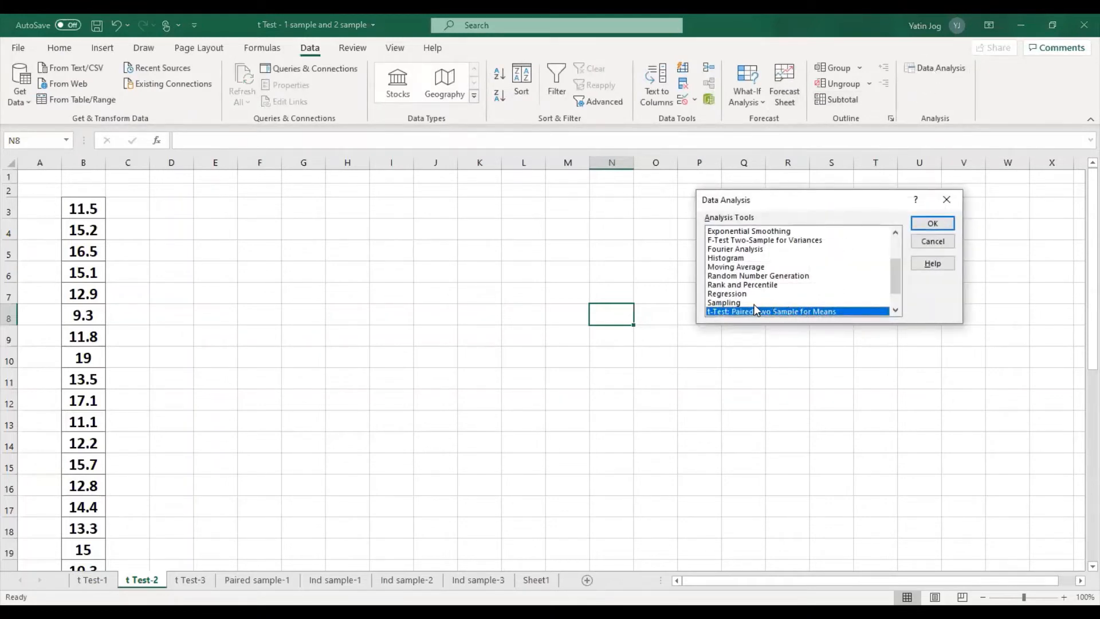
pyautogui.click(932, 223)
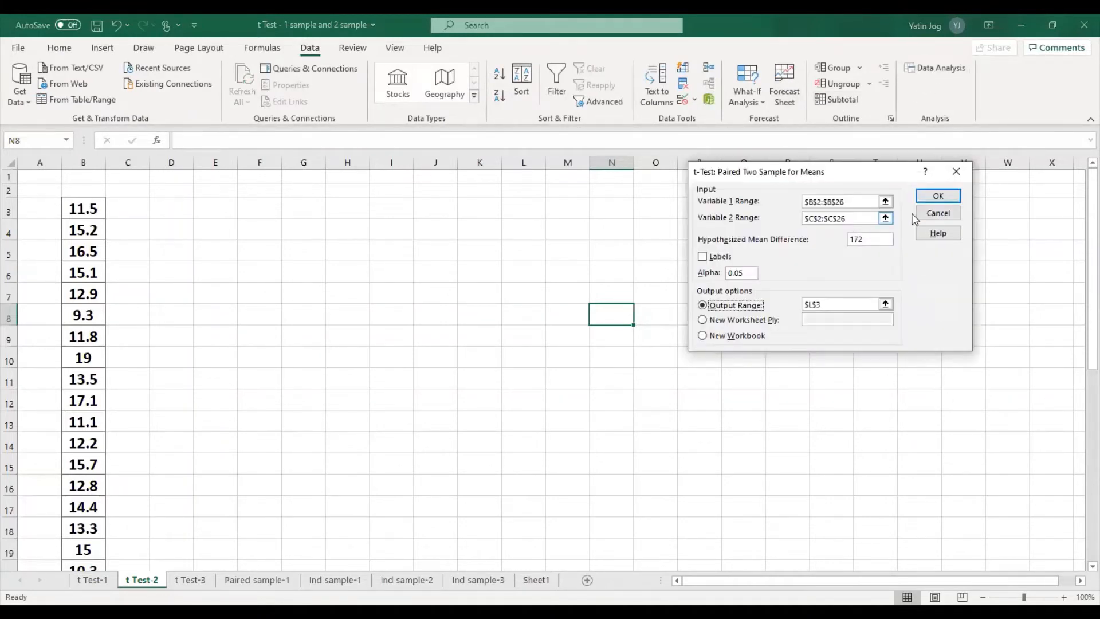
pyautogui.click(944, 215)
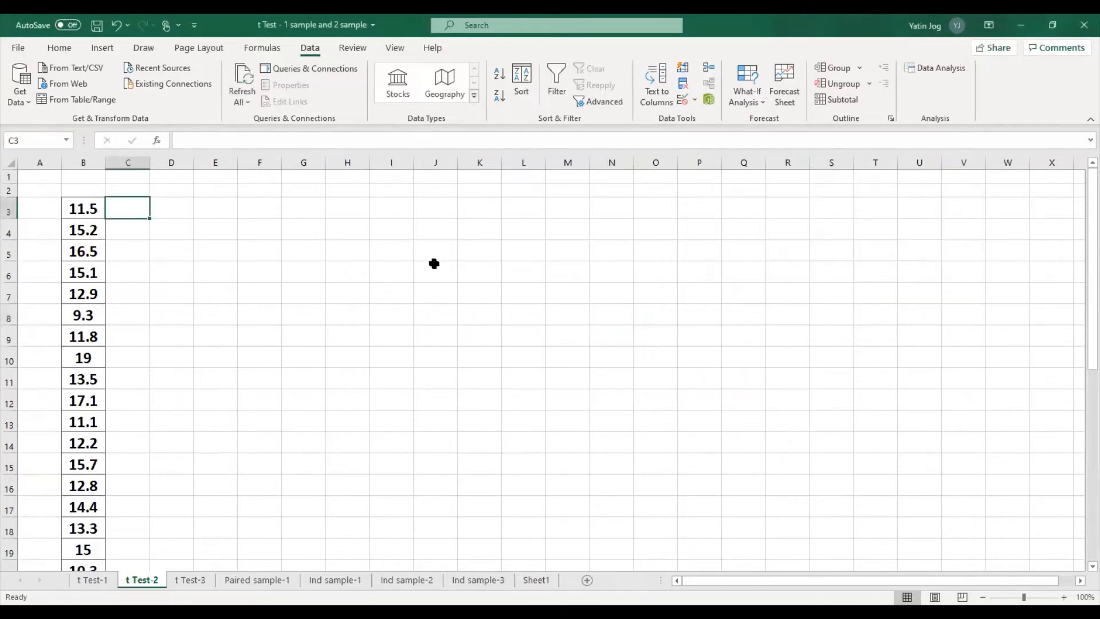
# Step: Enter 0 in cells C3 and C4 beside the first two data values
pyautogui.write('0')
pyautogui.press('Return')
pyautogui.write('0')
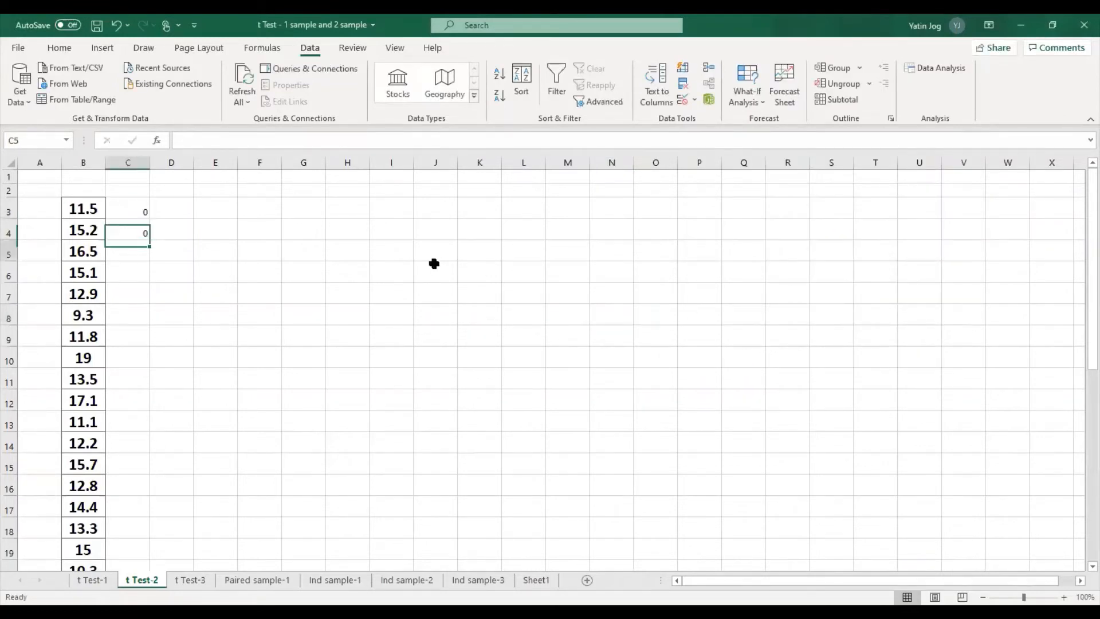
pyautogui.press('Return')
# Step: Fill the zeros from C3:C4 down column C alongside the data in column B
pyautogui.press('Up')
pyautogui.press('Up')
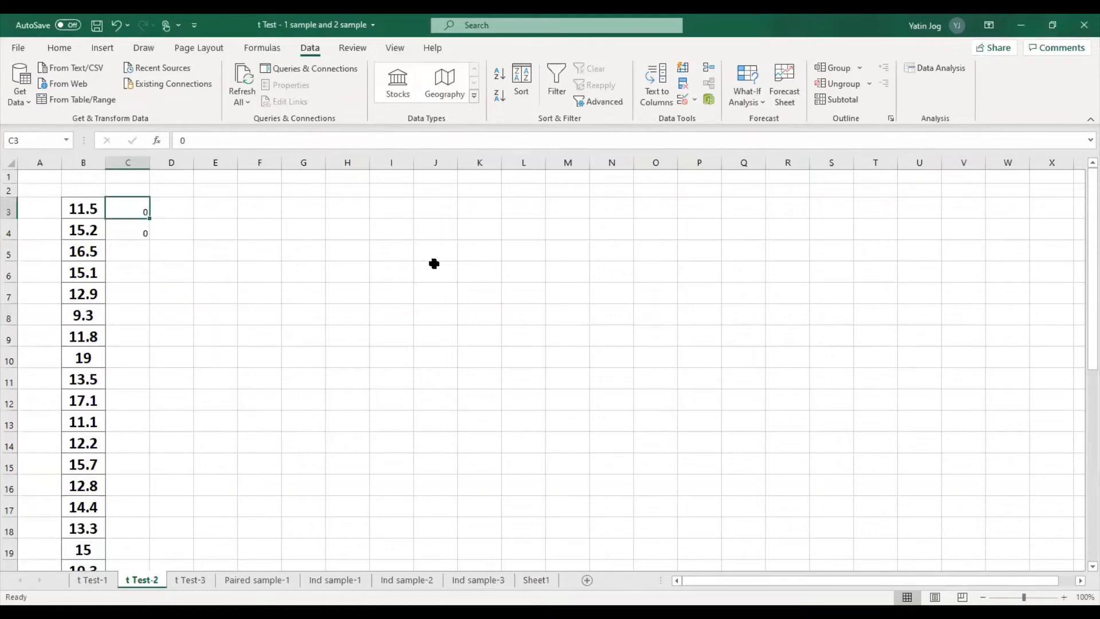
pyautogui.hotkey('shift', 'Down')
pyautogui.hotkey('ctrl', 'c')
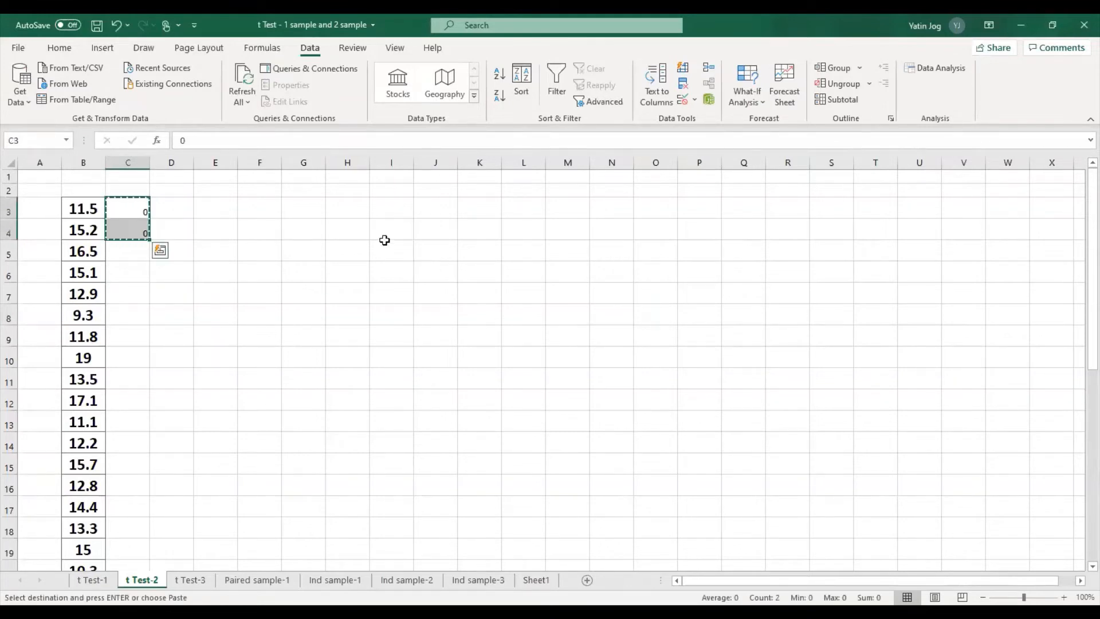
pyautogui.press('Escape')
pyautogui.moveTo(151, 242); pyautogui.dragTo(145, 545)
pyautogui.scroll(6, 226, 370)
pyautogui.click(262, 288)
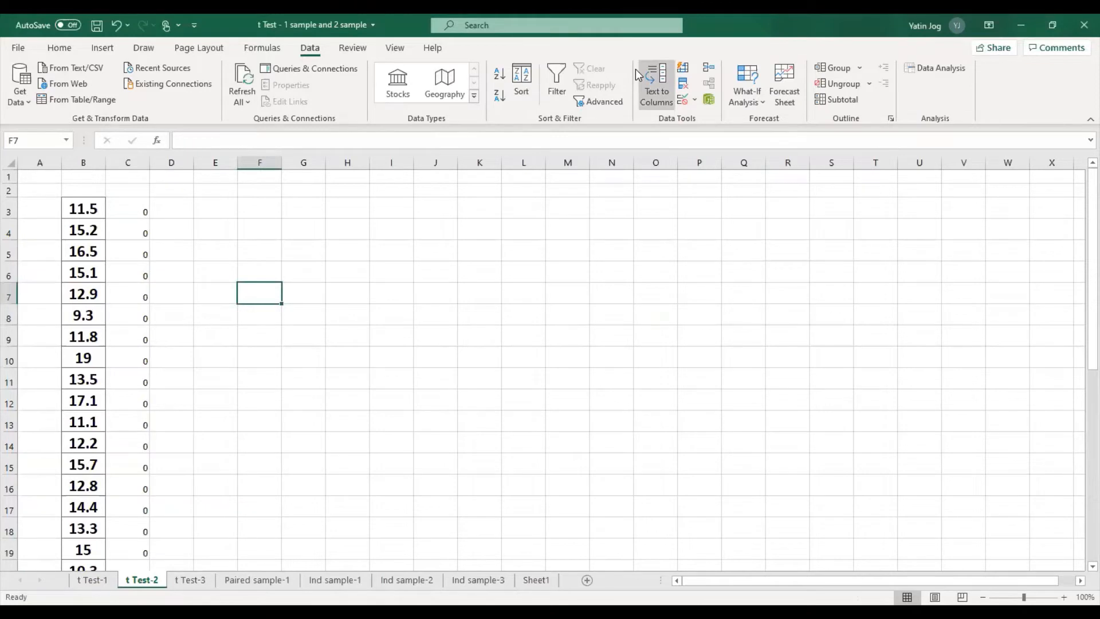
# Step: Open the paired two-sample t-test and set B3:B35 as the Variable 1 range and C3:C35 as the Variable 2 range
pyautogui.click(935, 68)
pyautogui.click(934, 225)
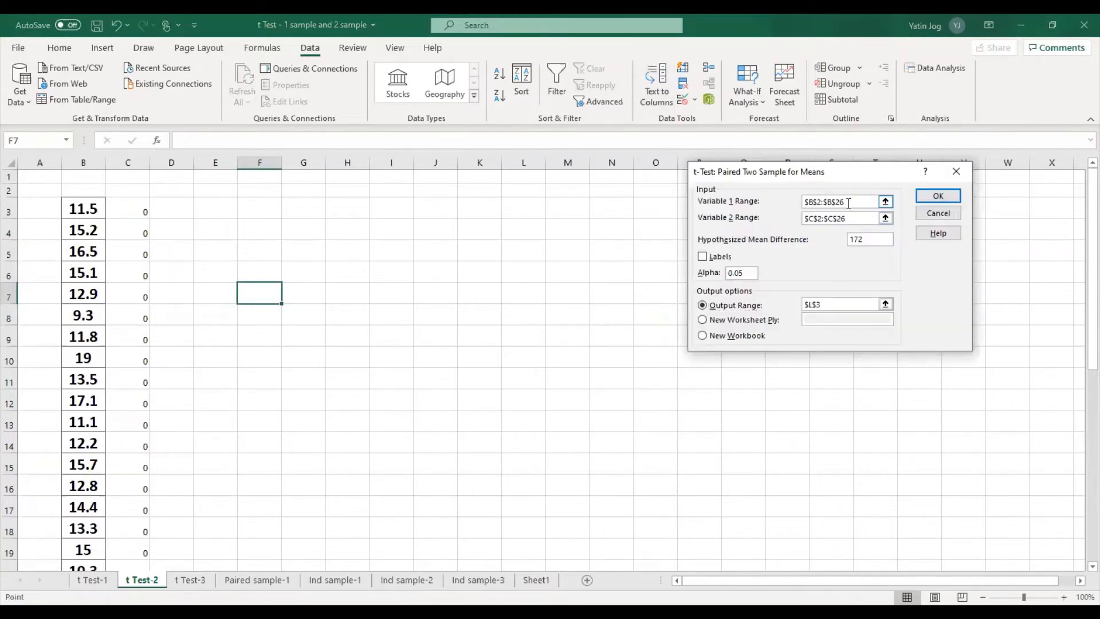
pyautogui.click(86, 211)
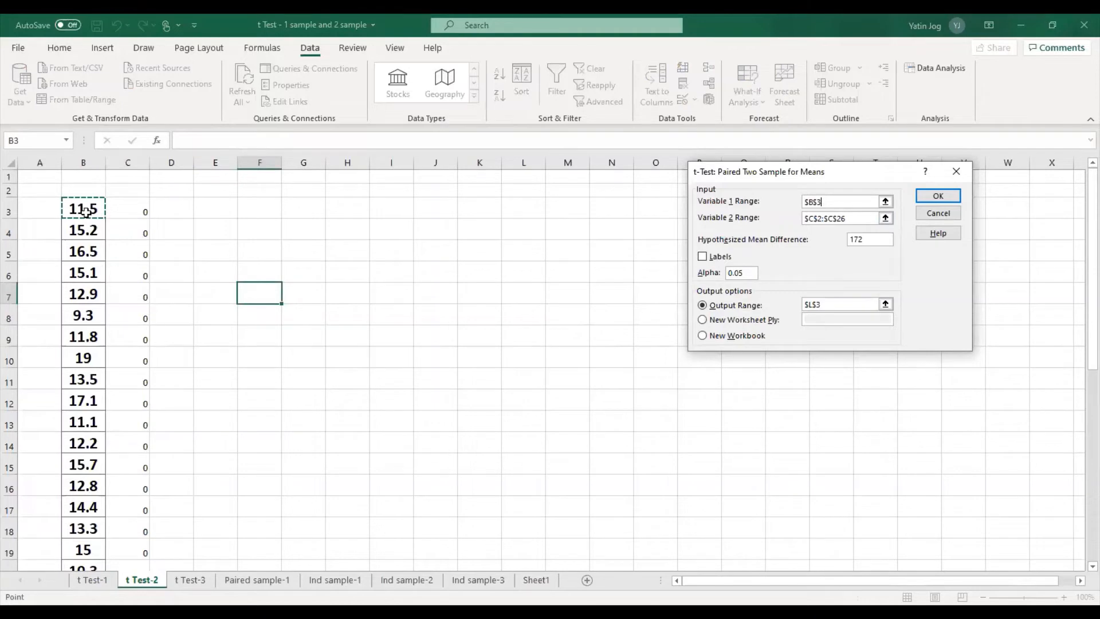
pyautogui.hotkey('ctrl', 'shift', 'Down')
pyautogui.press('Tab')
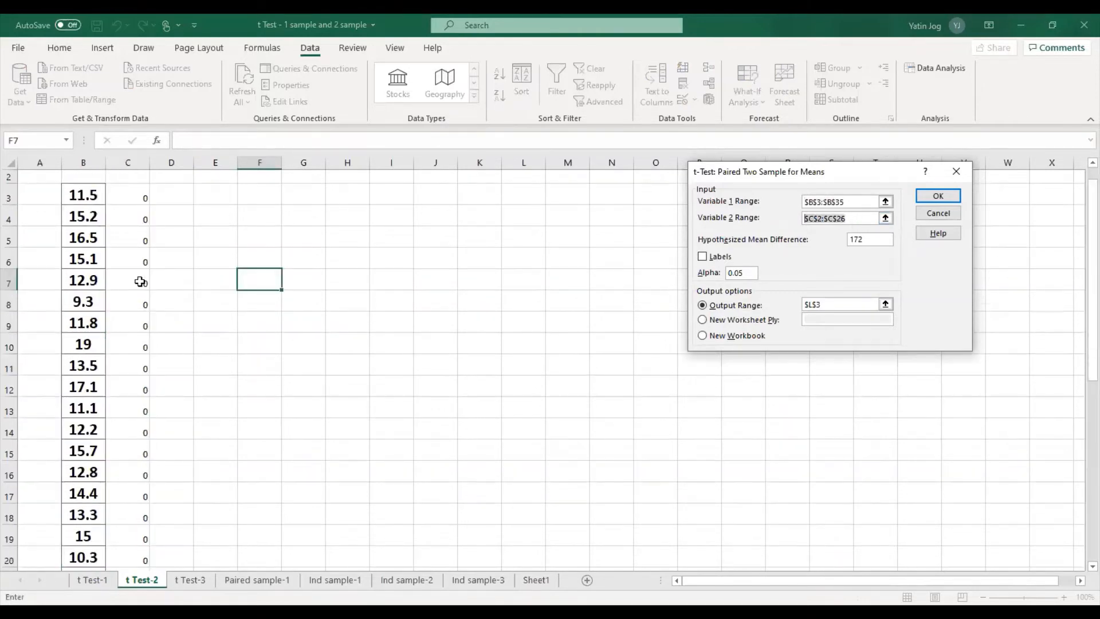
pyautogui.click(132, 211)
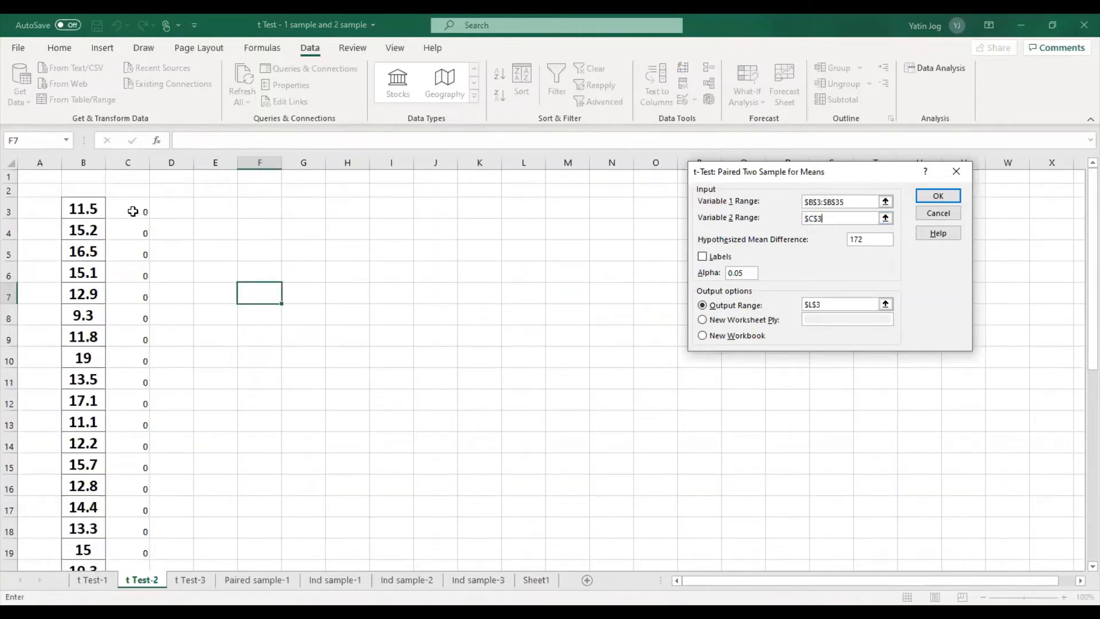
pyautogui.moveTo(132, 212); pyautogui.dragTo(130, 549)
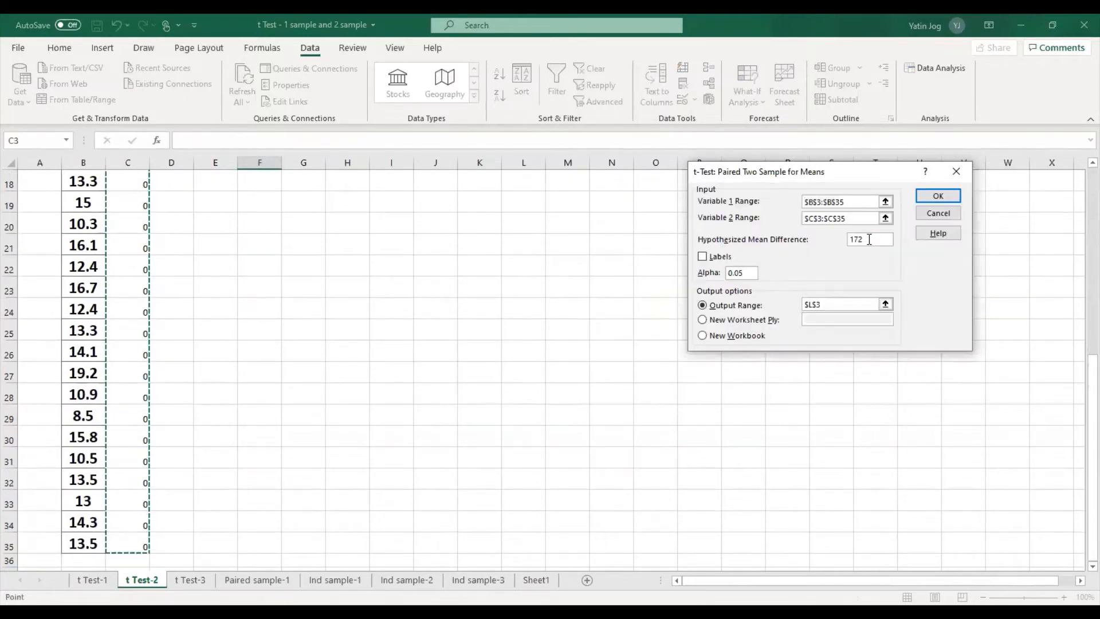
# Step: Run the t-test with a hypothesized mean difference of 15.7 and the output placed at F3
pyautogui.moveTo(869, 239); pyautogui.dragTo(840, 238)
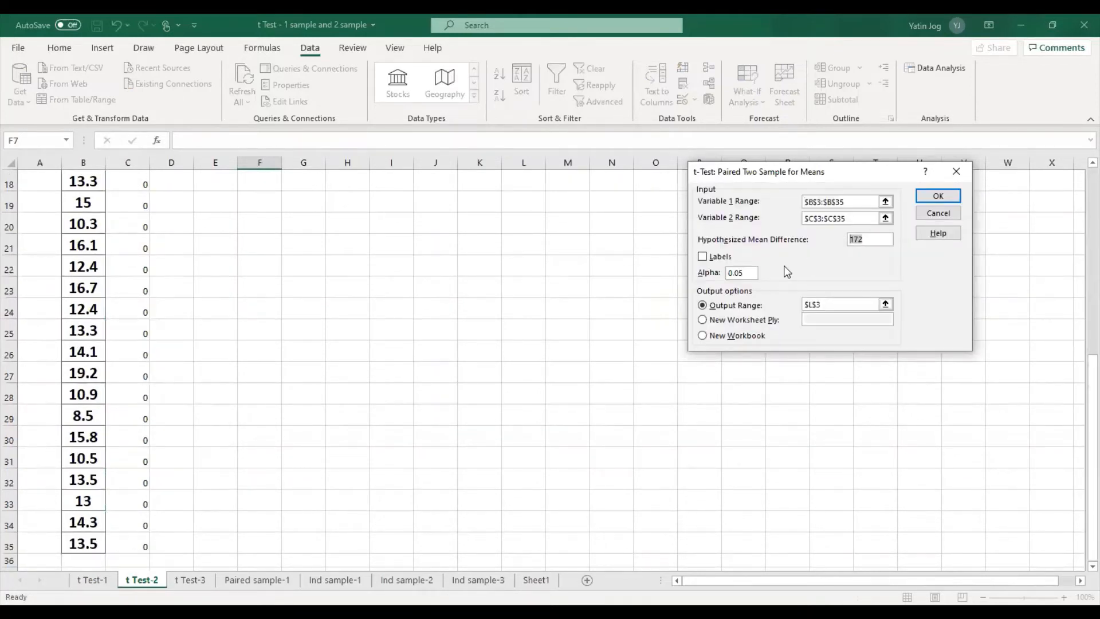
pyautogui.write('15.')
pyautogui.press('BackSpace')
pyautogui.write('7')
pyautogui.moveTo(875, 304); pyautogui.dragTo(785, 300)
pyautogui.scroll(1, 307, 333)
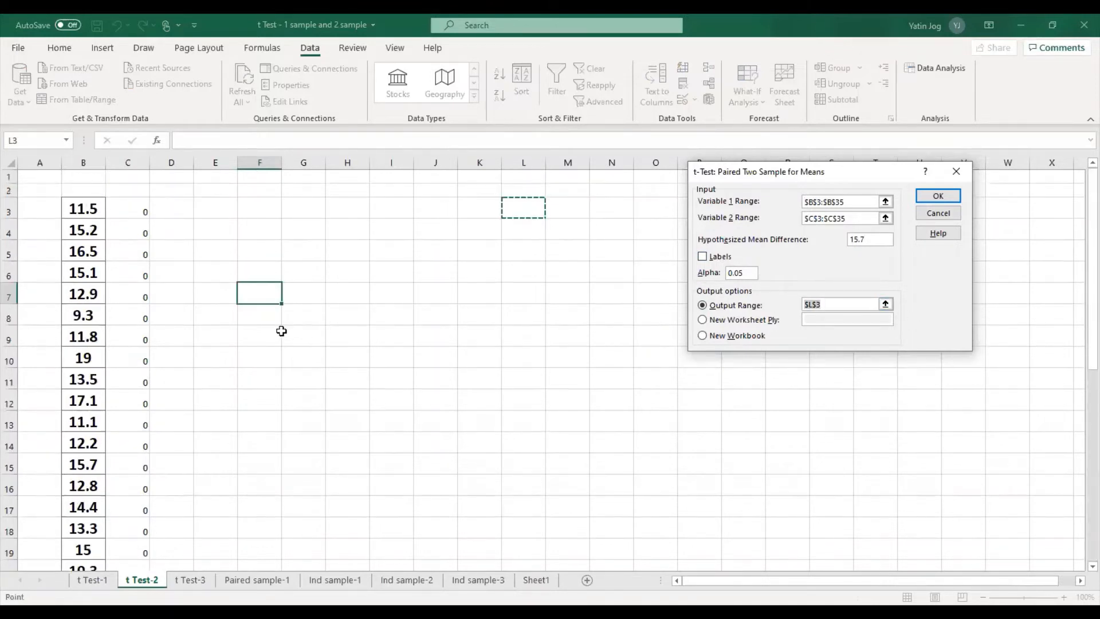
pyautogui.click(251, 207)
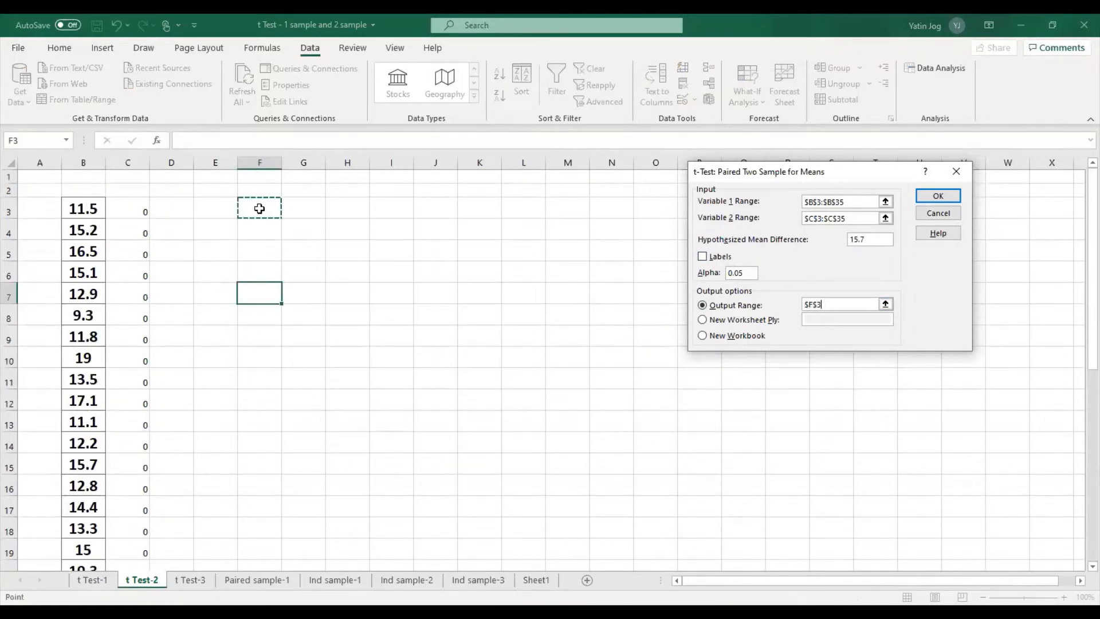
pyautogui.click(937, 196)
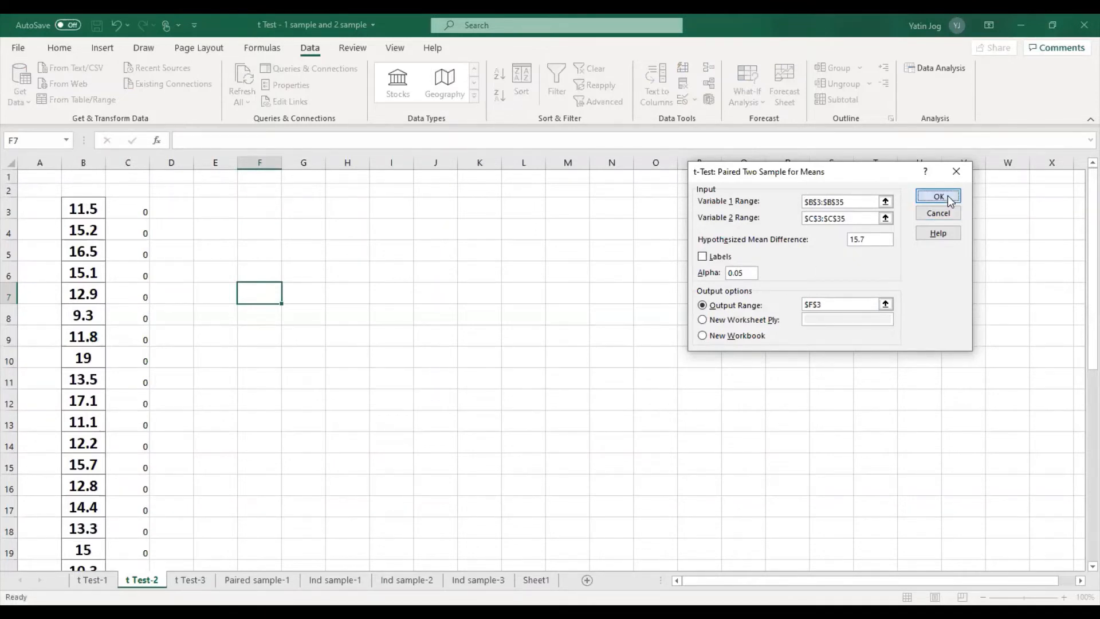
# Step: Widen result columns F and G and shade the t Stat row (F12:G12) yellow
pyautogui.click(438, 336)
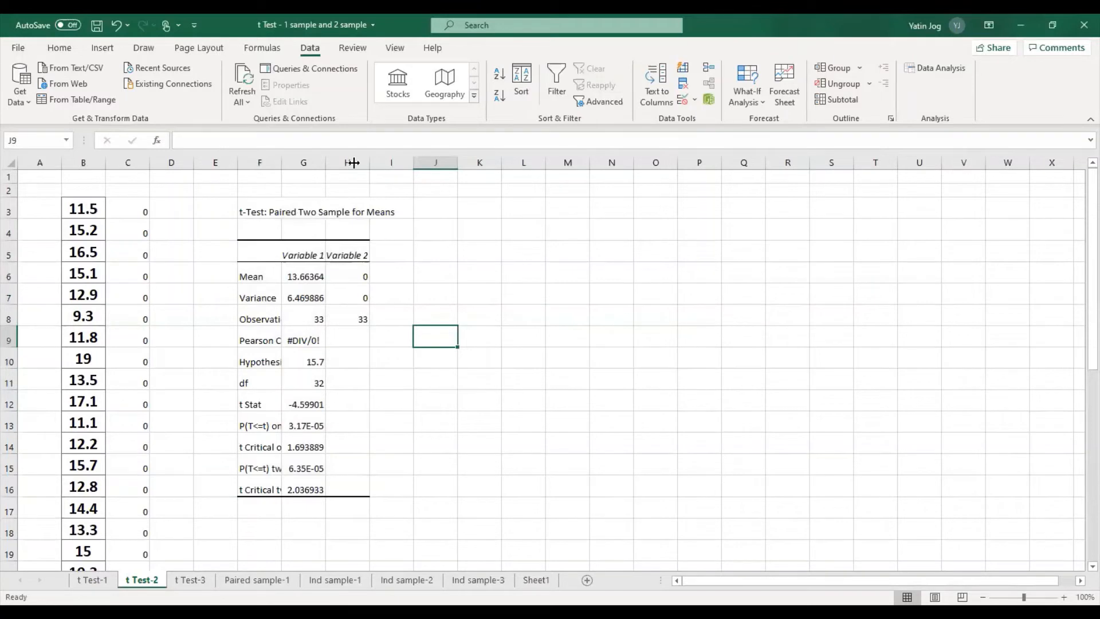
pyautogui.moveTo(354, 163); pyautogui.dragTo(389, 162)
pyautogui.moveTo(258, 405); pyautogui.dragTo(355, 410)
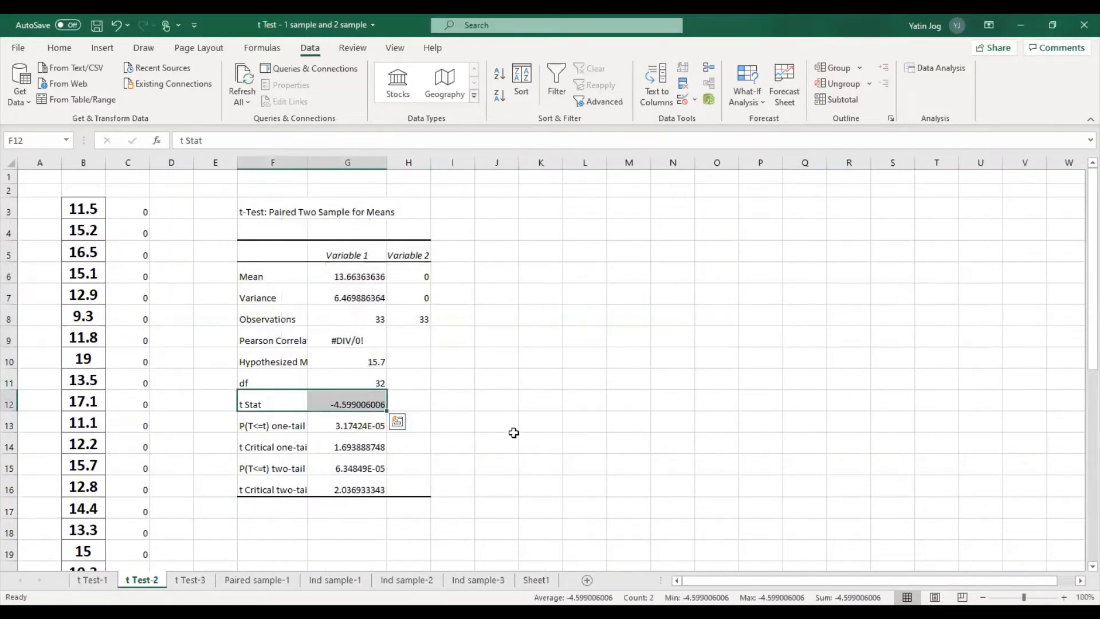
pyautogui.click(58, 47)
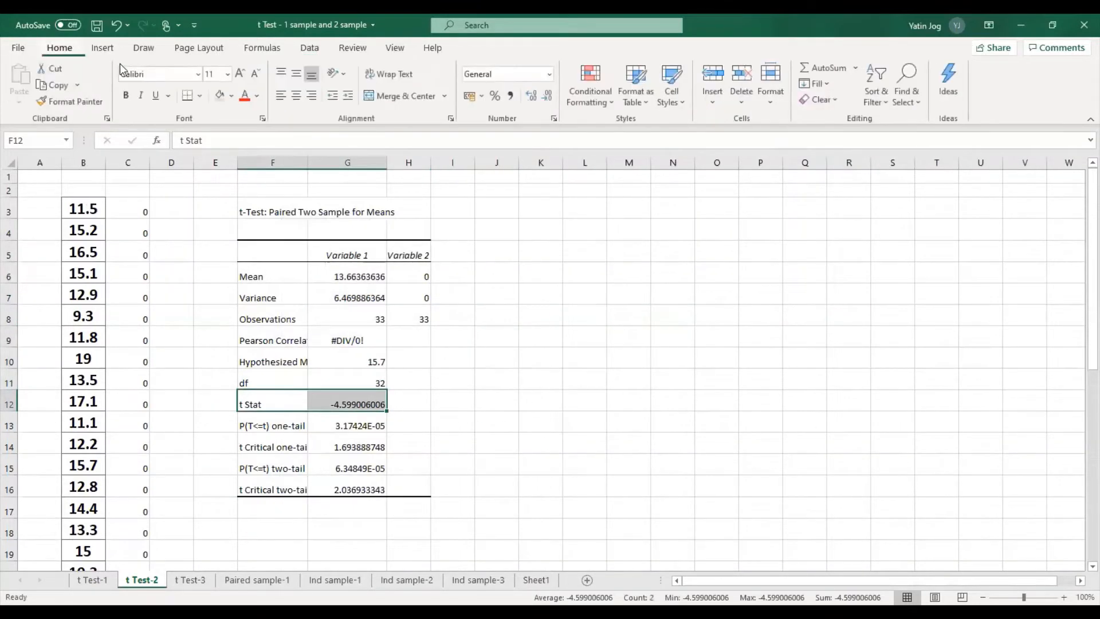
pyautogui.click(233, 97)
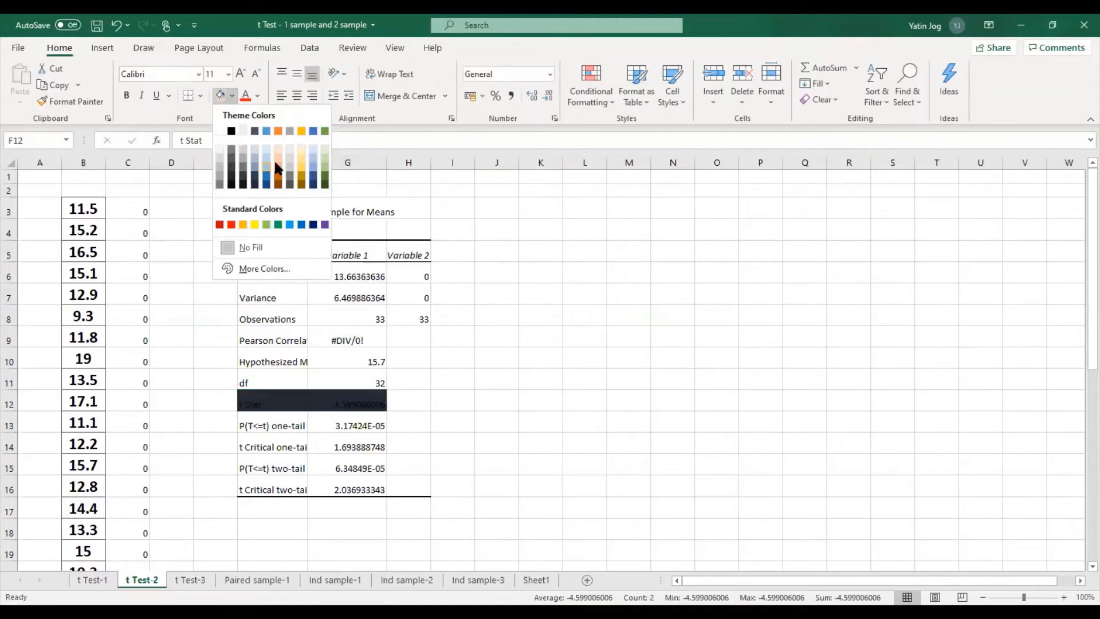
pyautogui.click(256, 225)
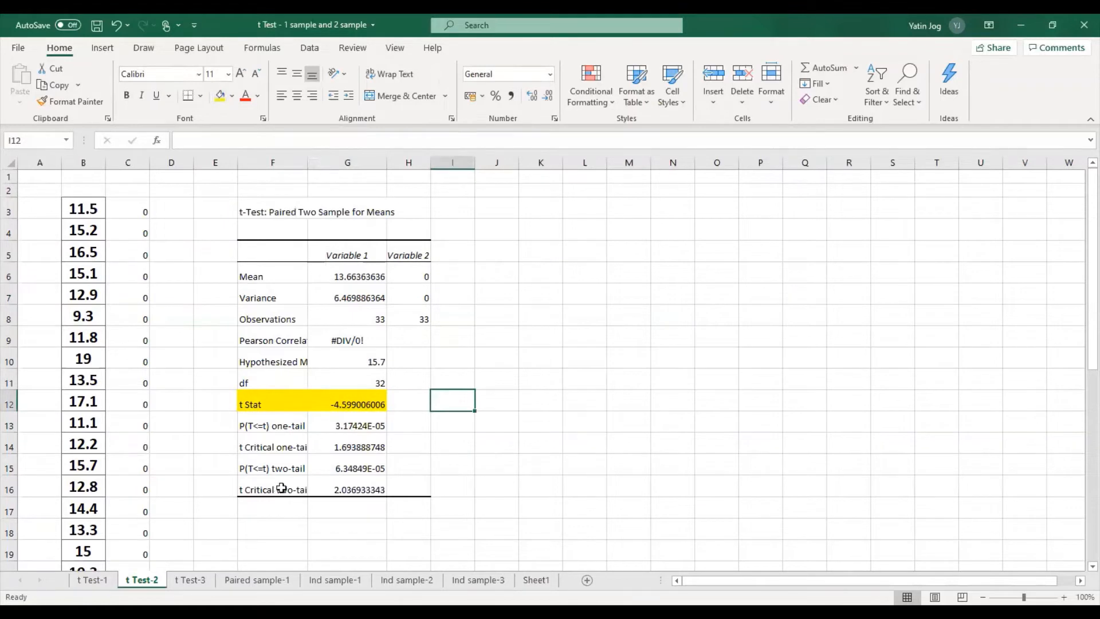
# Step: Shade the t Critical two-tail row (F16:G16) with the same yellow
pyautogui.moveTo(287, 489); pyautogui.dragTo(314, 489)
pyautogui.click(220, 96)
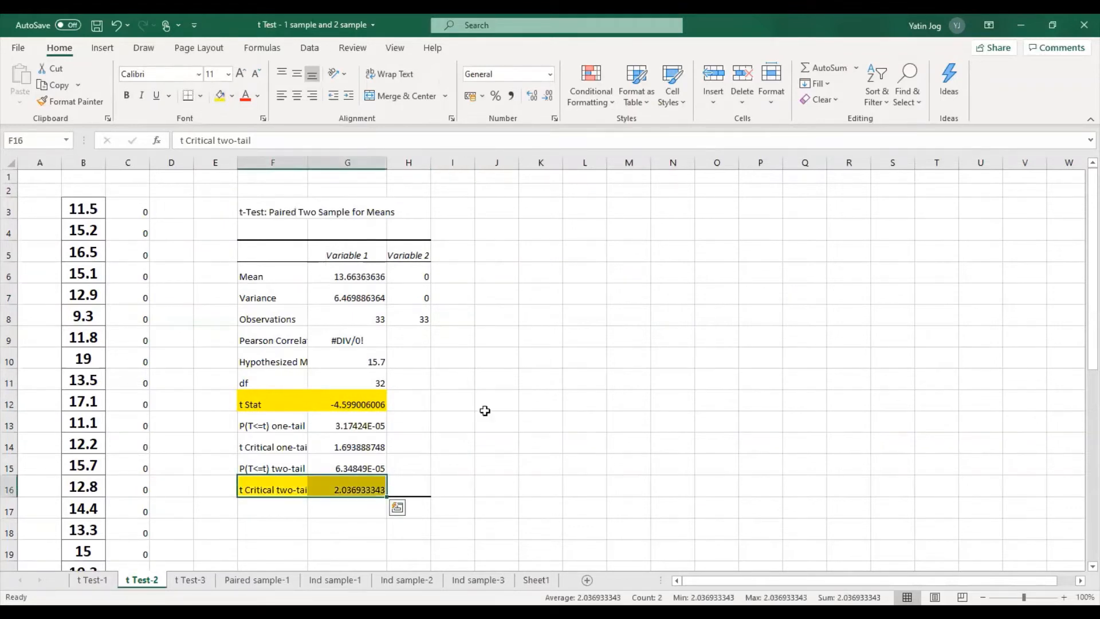
pyautogui.click(512, 443)
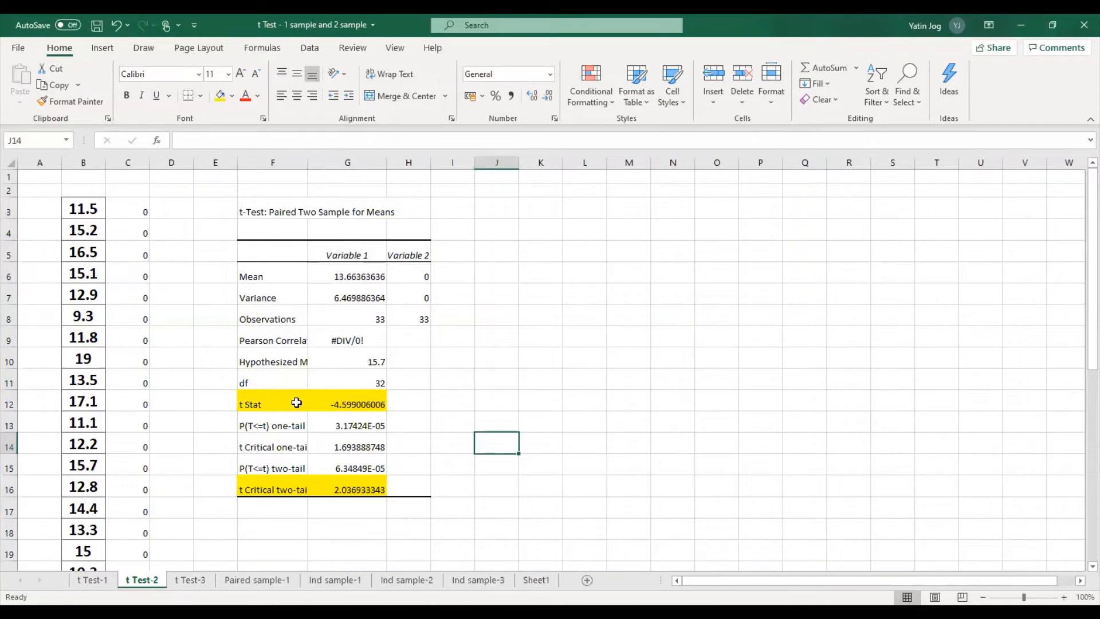
# Step: Note the calculated t value as 4.5 in J12 and the critical value as 2.03 in K12
pyautogui.click(494, 405)
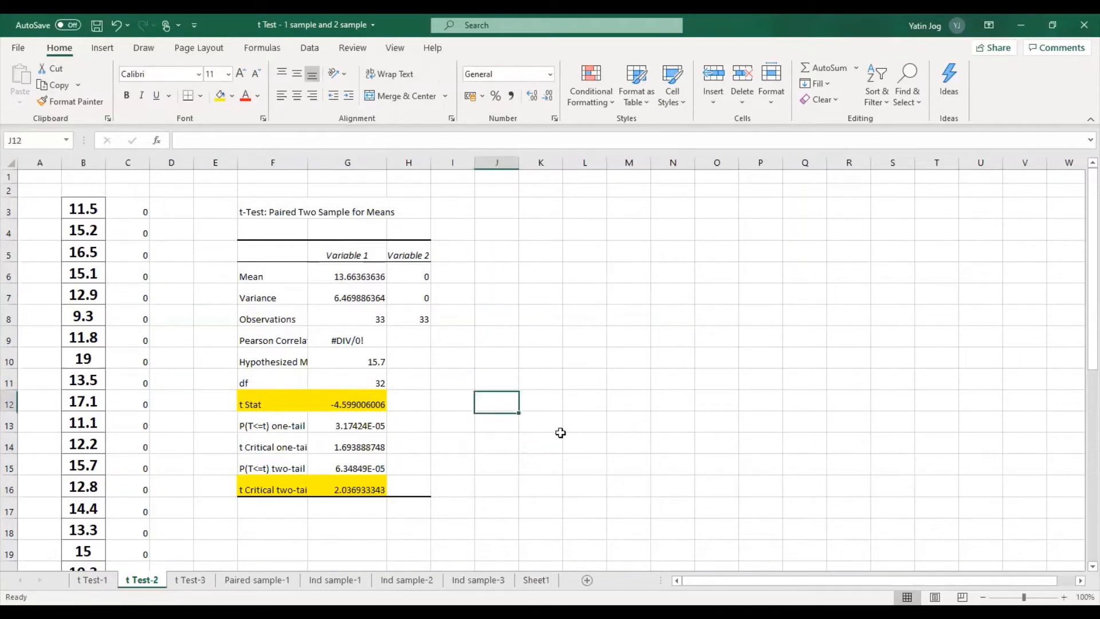
pyautogui.write('4.')
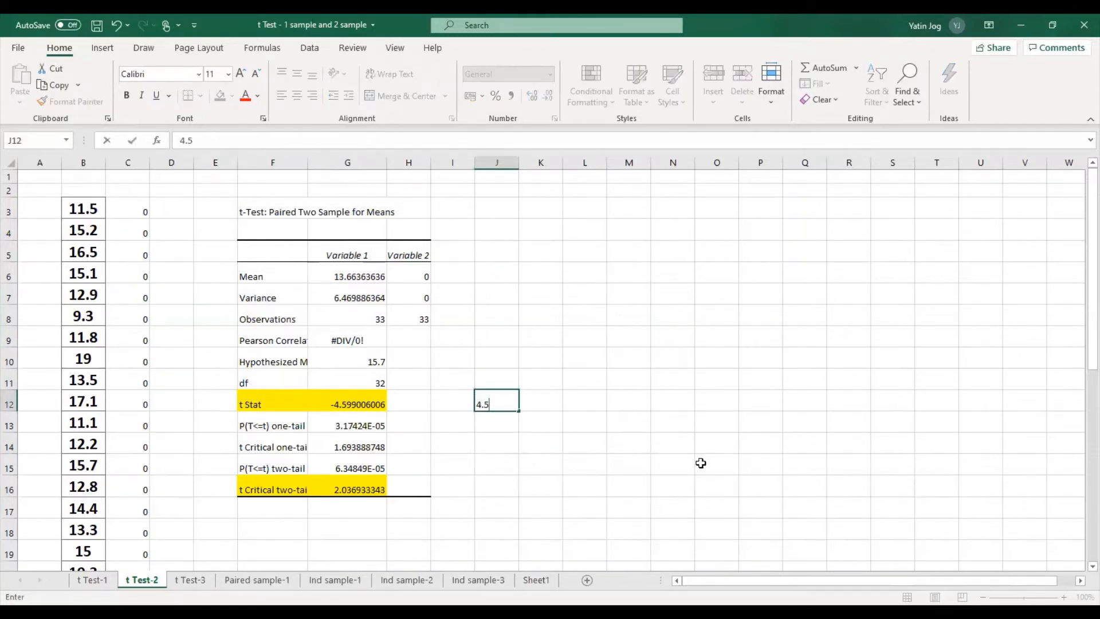
pyautogui.write('5')
pyautogui.press('Tab')
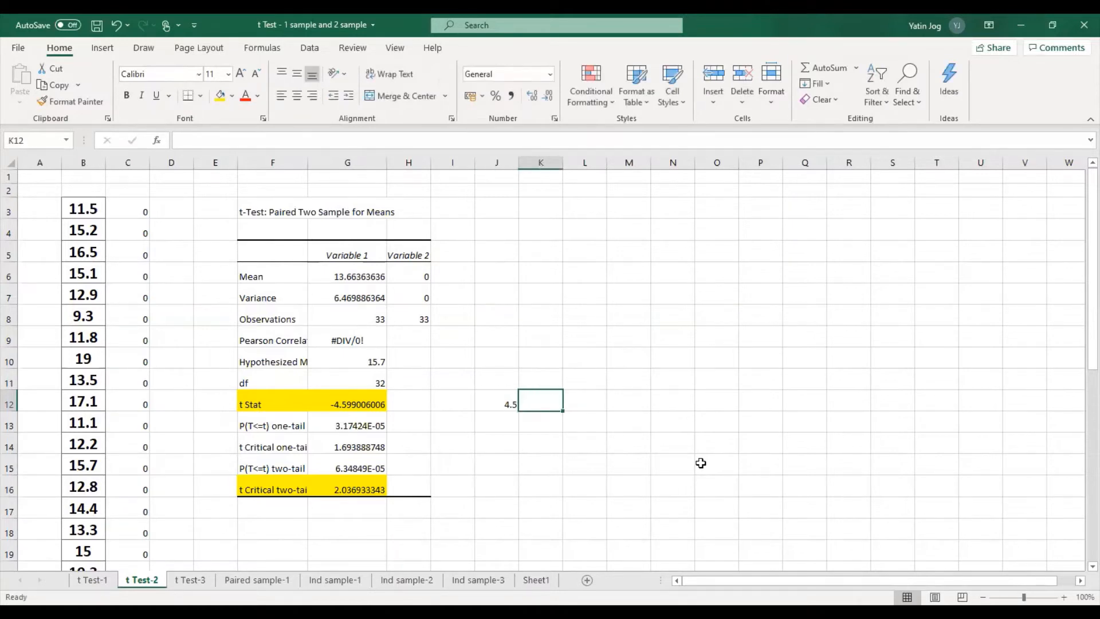
pyautogui.write('2.03')
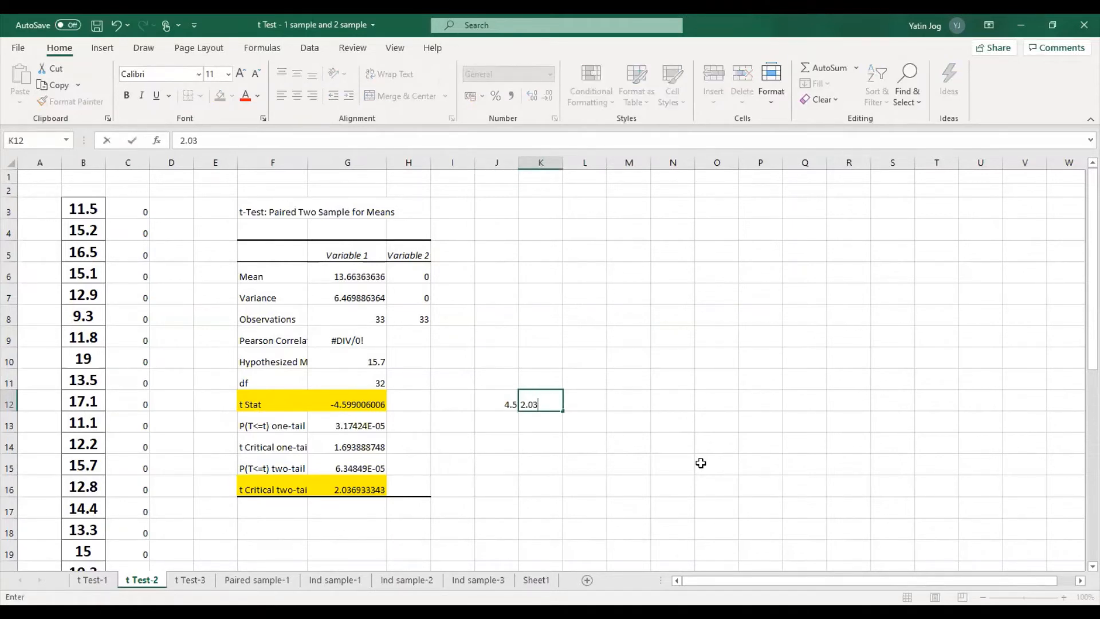
pyautogui.press('Return')
# Step: Check the two noted values against the t-test output and label them "cal" in J11 and "table" in K11
pyautogui.click(379, 397)
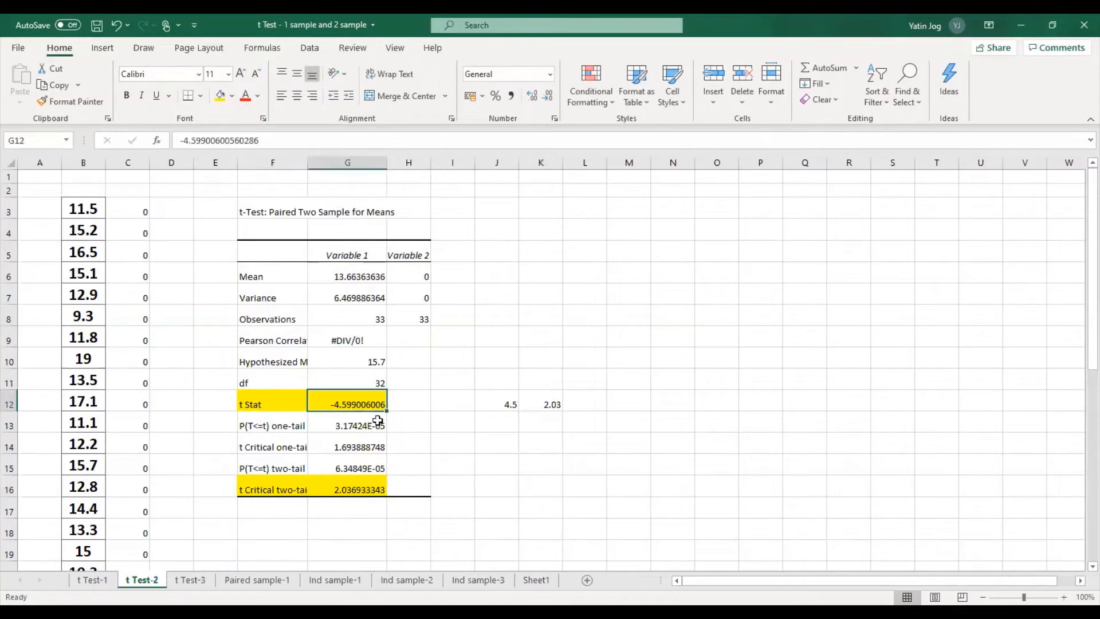
pyautogui.click(367, 487)
pyautogui.click(498, 404)
pyautogui.moveTo(498, 404); pyautogui.dragTo(547, 403)
pyautogui.press('Up')
pyautogui.write('c')
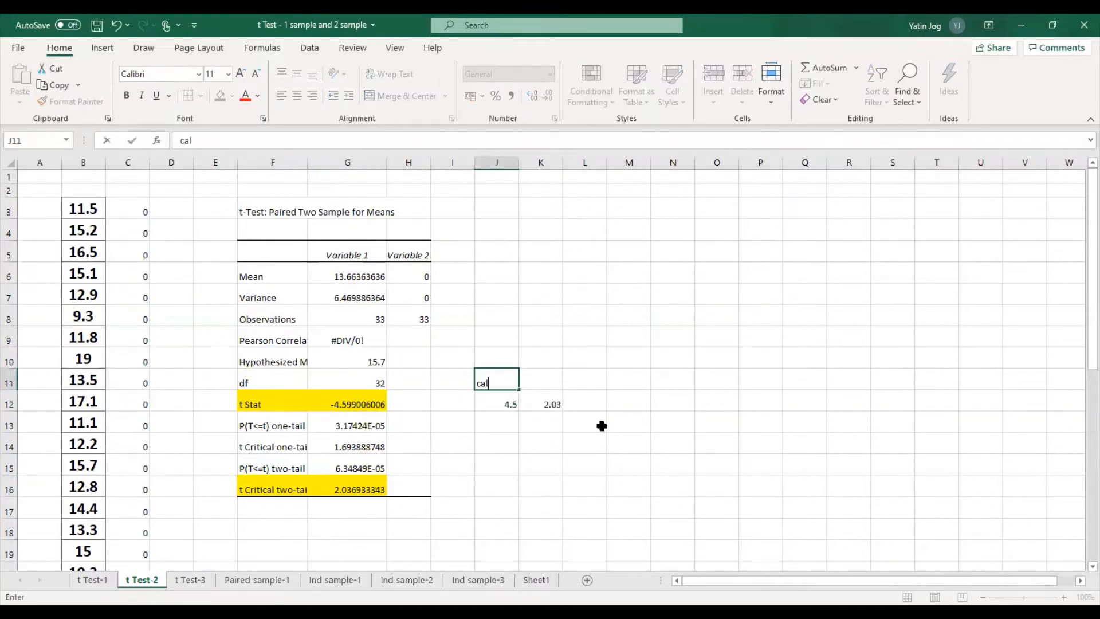
pyautogui.write('al')
pyautogui.press('Tab')
pyautogui.write('tabl')
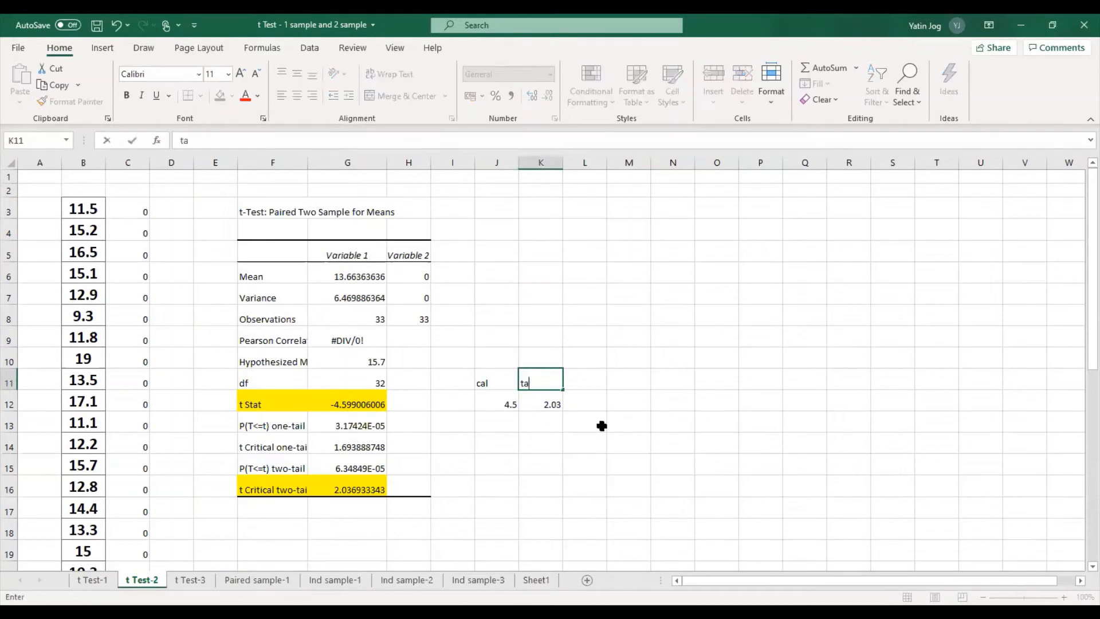
pyautogui.click(601, 426)
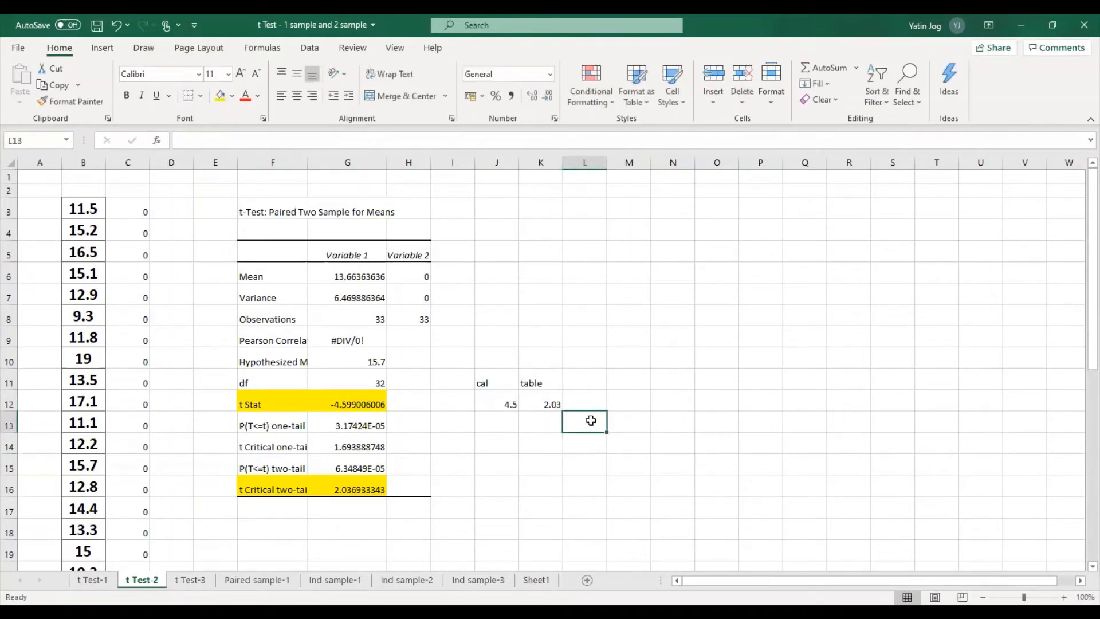
# Step: Center the labels and values in J11:K12
pyautogui.moveTo(494, 387); pyautogui.dragTo(536, 405)
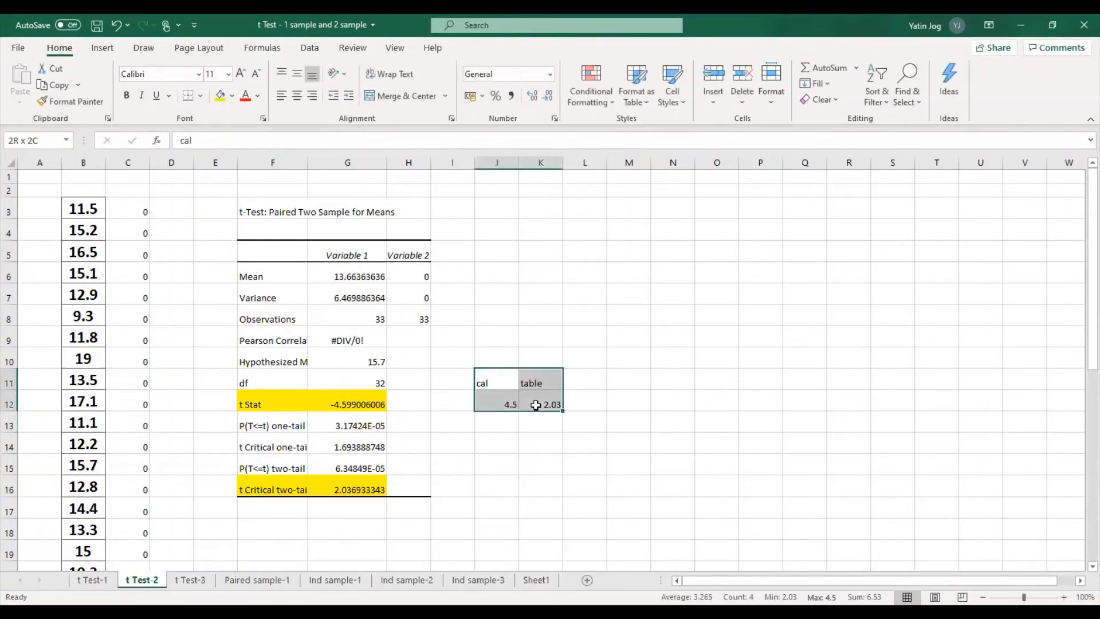
pyautogui.click(298, 96)
pyautogui.click(673, 446)
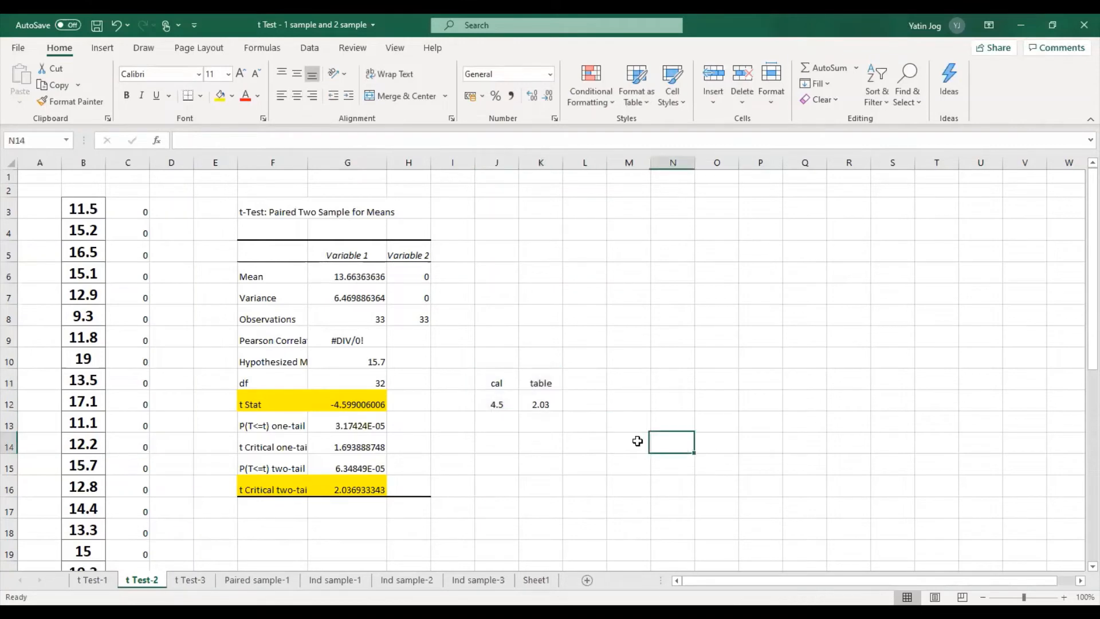
# Step: Record the test decision beside the compared values: "No" in L12 and "we reject Ho" in M12
pyautogui.click(596, 394)
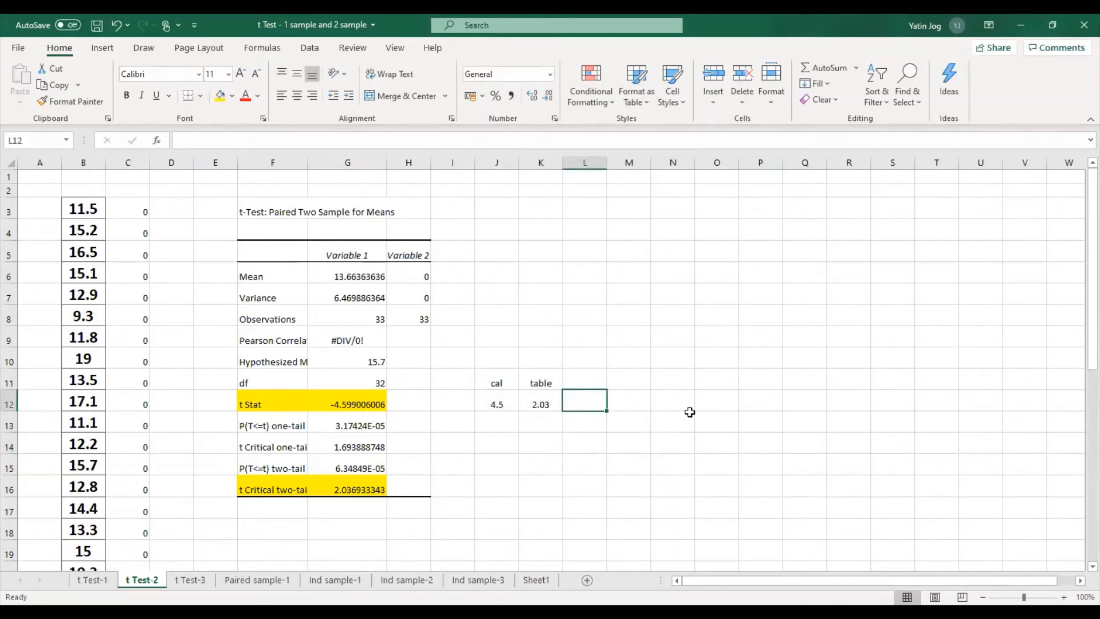
pyautogui.write('No')
pyautogui.press('Tab')
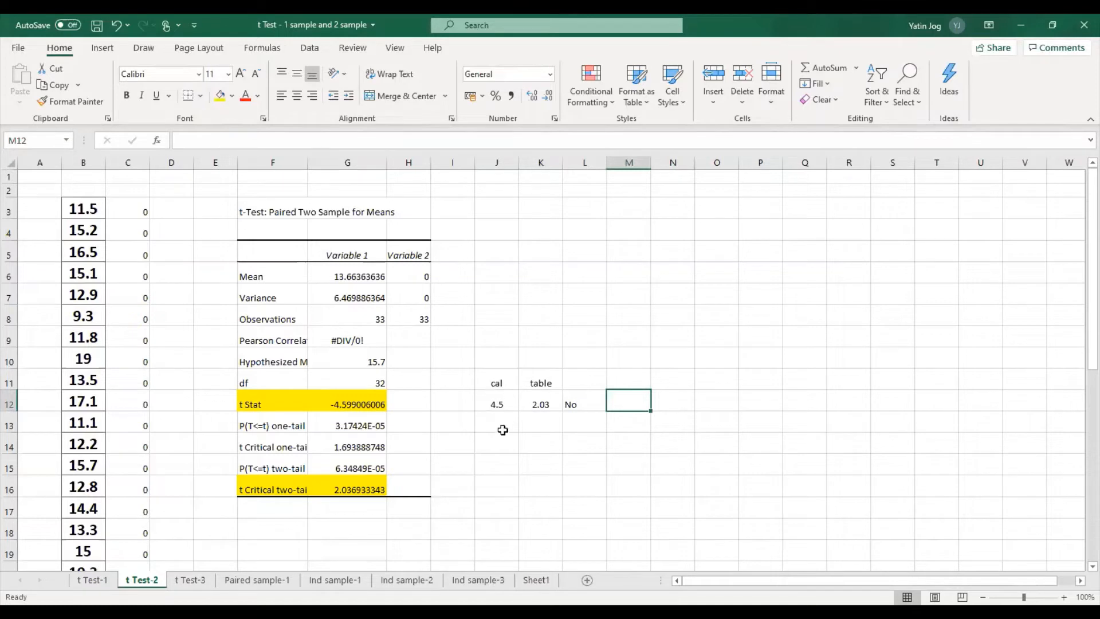
pyautogui.write('we reje')
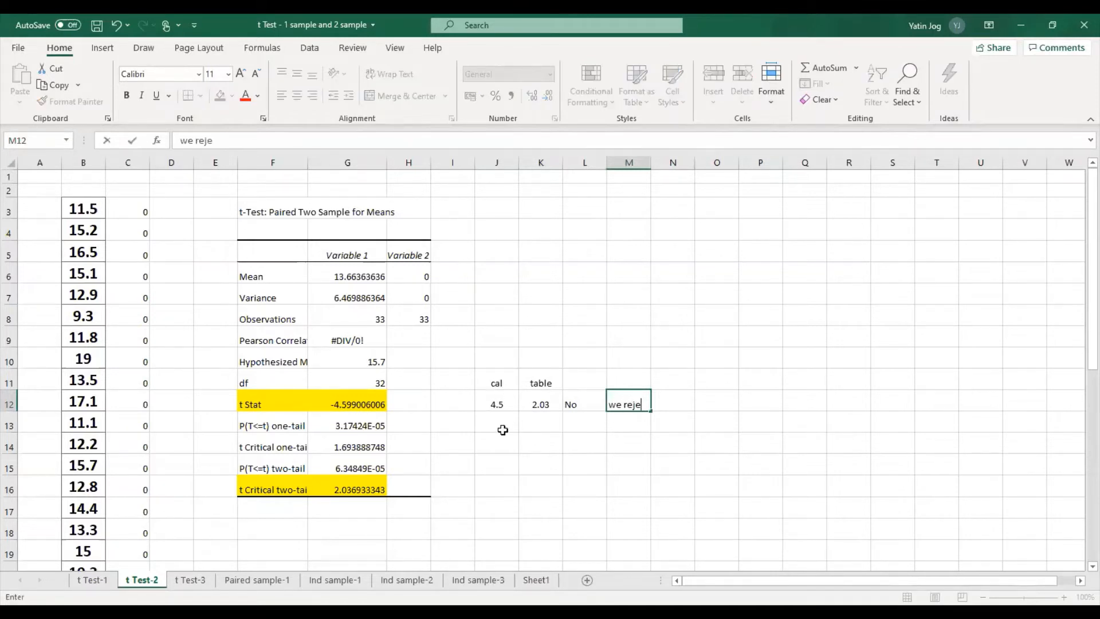
pyautogui.write('ct Ho')
pyautogui.press('Return')
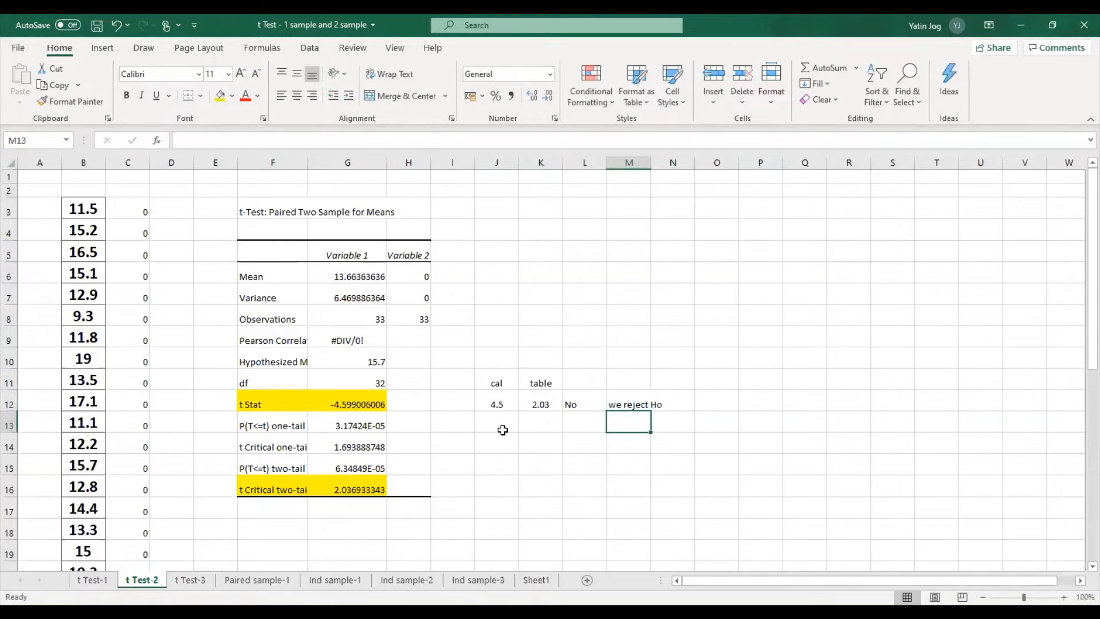
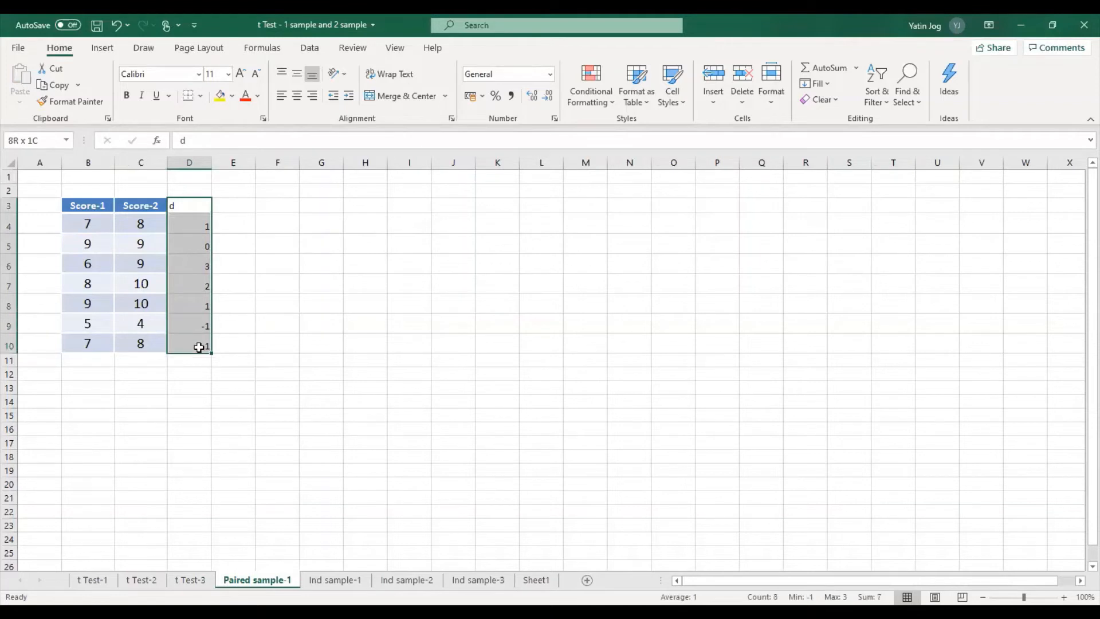
# Step: Format the difference column D3:D10 on Paired sample-1 with centered text, all borders and a larger font size
pyautogui.click(297, 96)
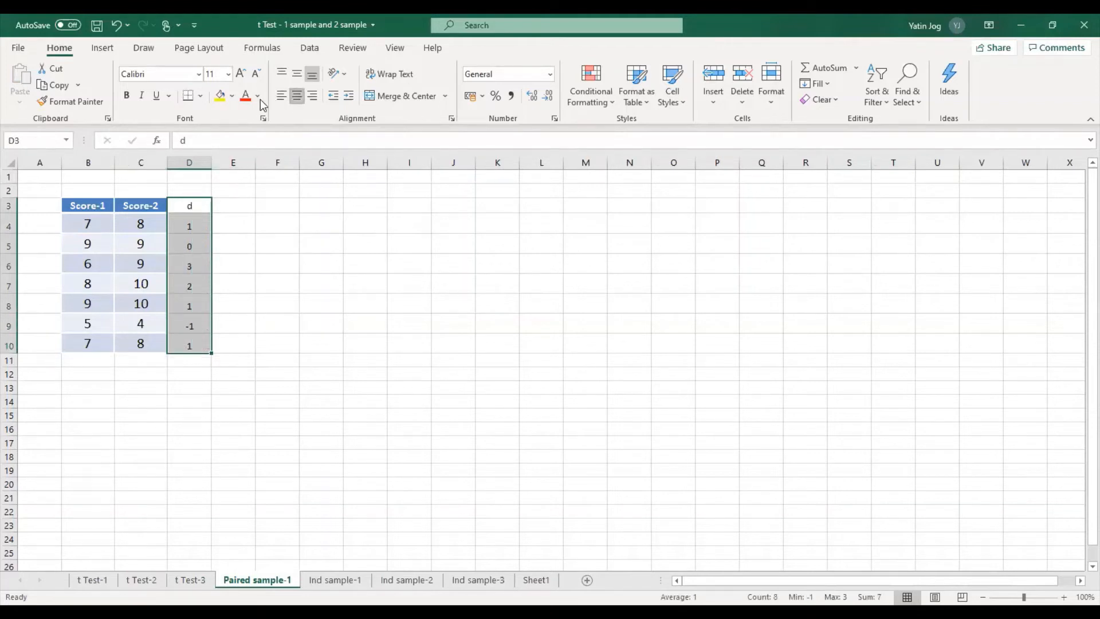
pyautogui.click(202, 96)
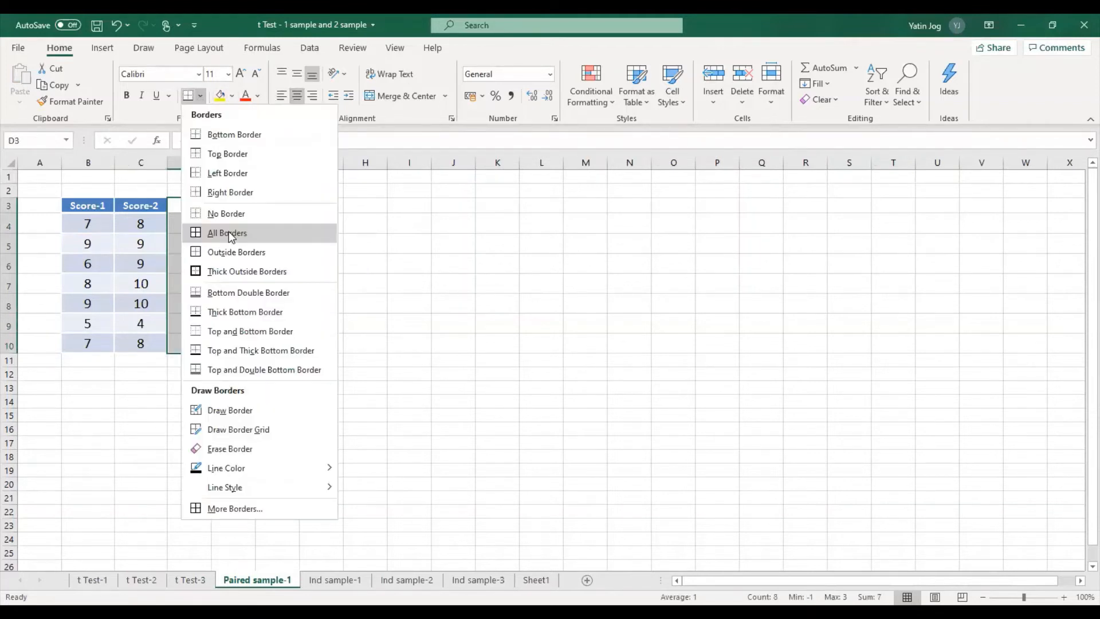
pyautogui.click(231, 235)
pyautogui.click(241, 72)
pyautogui.click(251, 327)
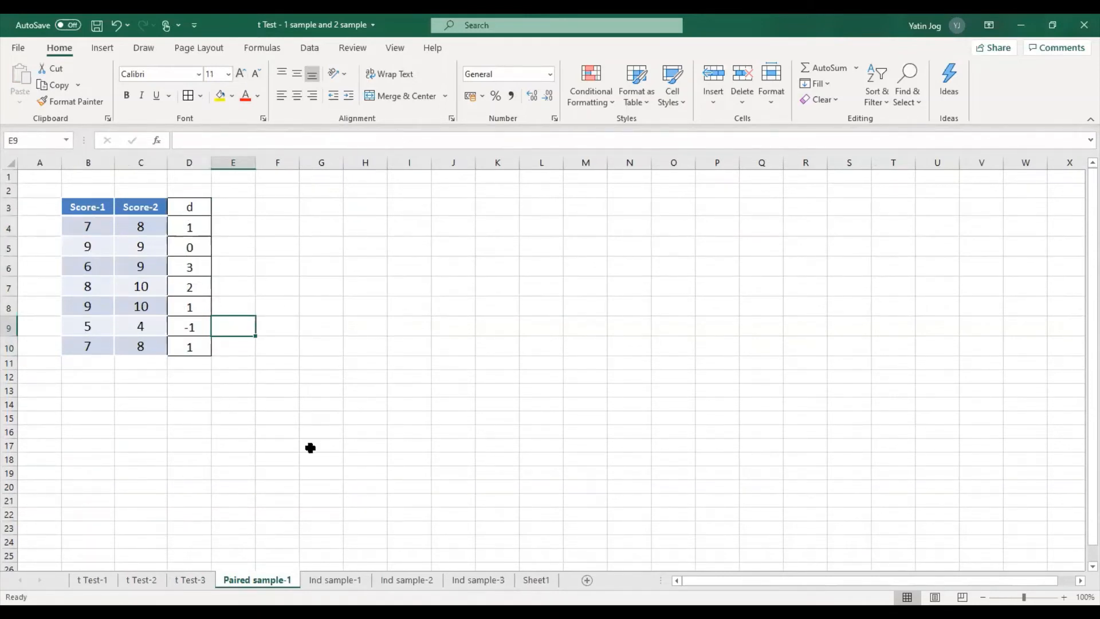
# Step: Review the Score-1 and Score-2 columns together with the difference values in column d
pyautogui.moveTo(102, 204); pyautogui.dragTo(135, 347)
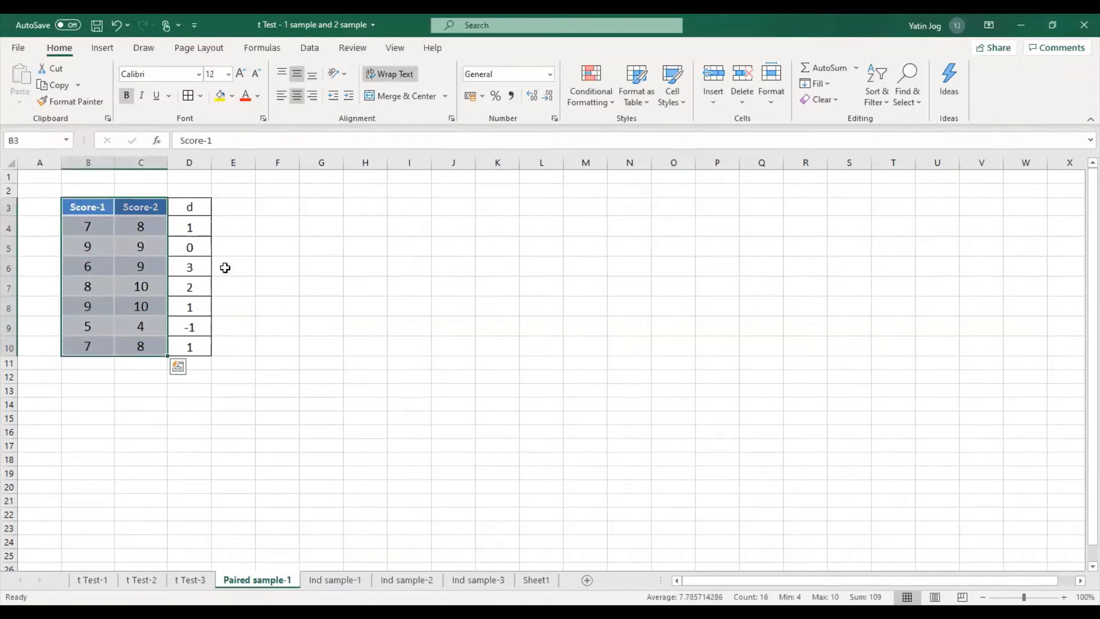
pyautogui.moveTo(191, 205); pyautogui.dragTo(192, 344)
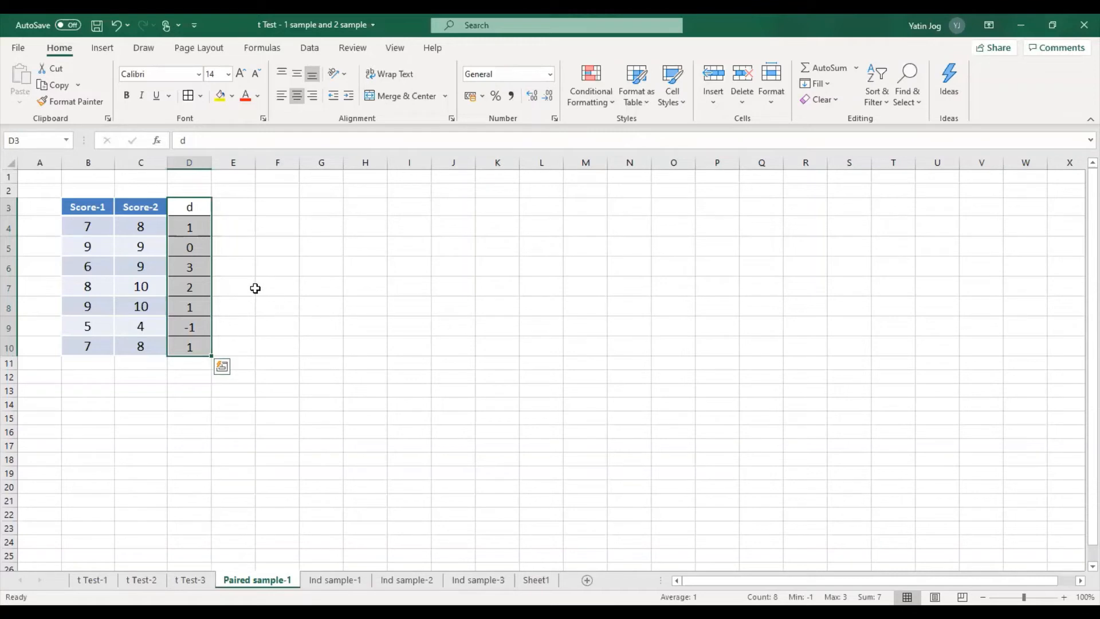
pyautogui.click(247, 232)
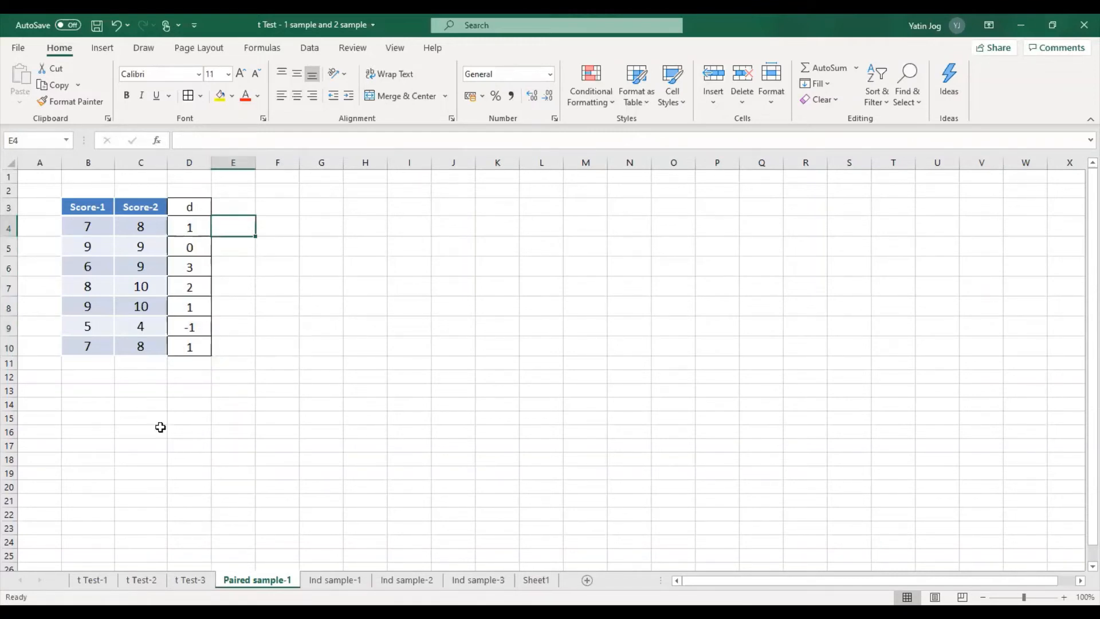
pyautogui.click(138, 419)
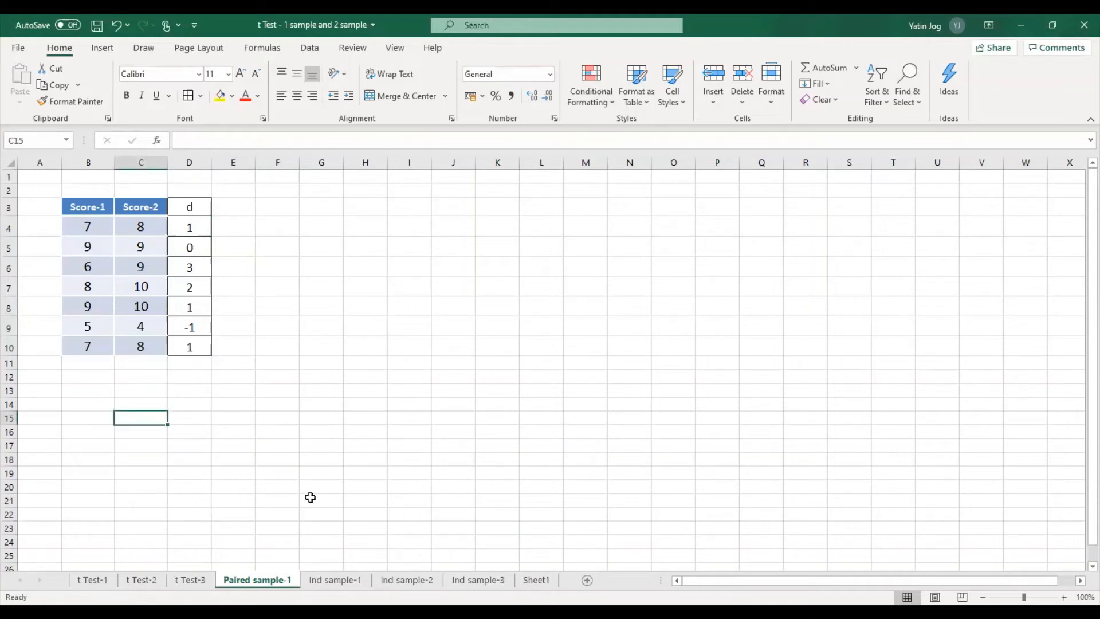
pyautogui.moveTo(194, 229); pyautogui.dragTo(195, 345)
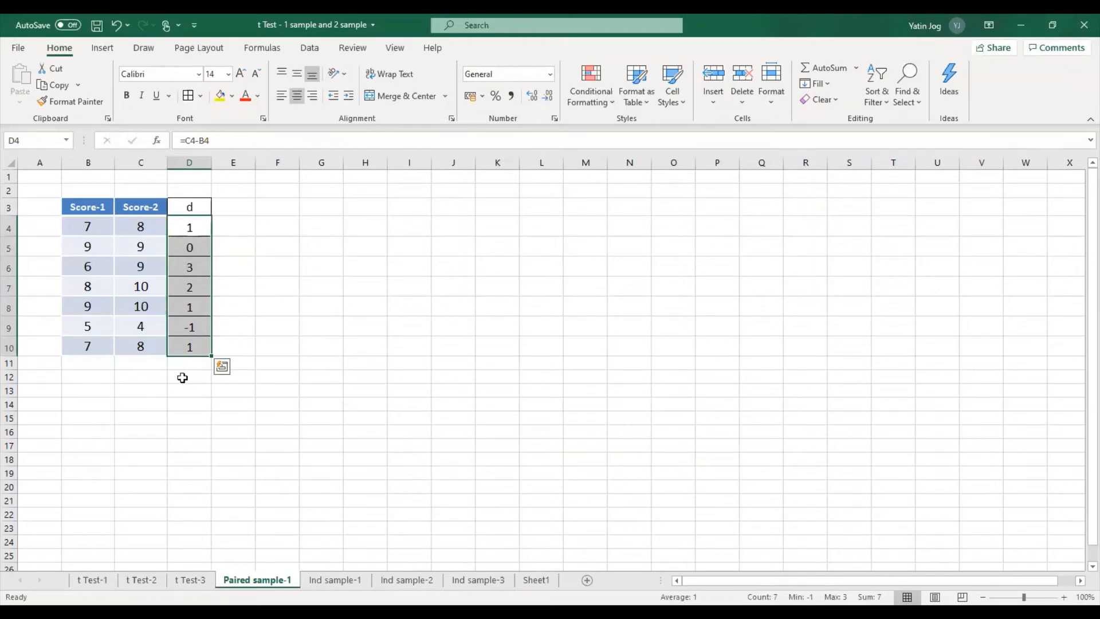
pyautogui.click(182, 401)
pyautogui.moveTo(194, 229); pyautogui.dragTo(199, 341)
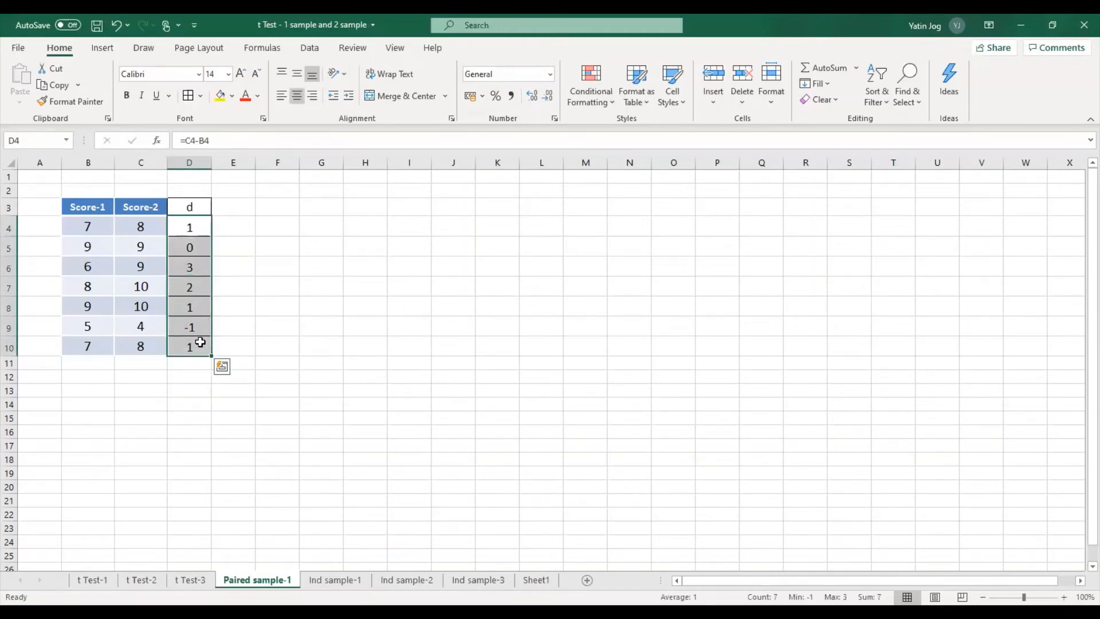
pyautogui.click(235, 207)
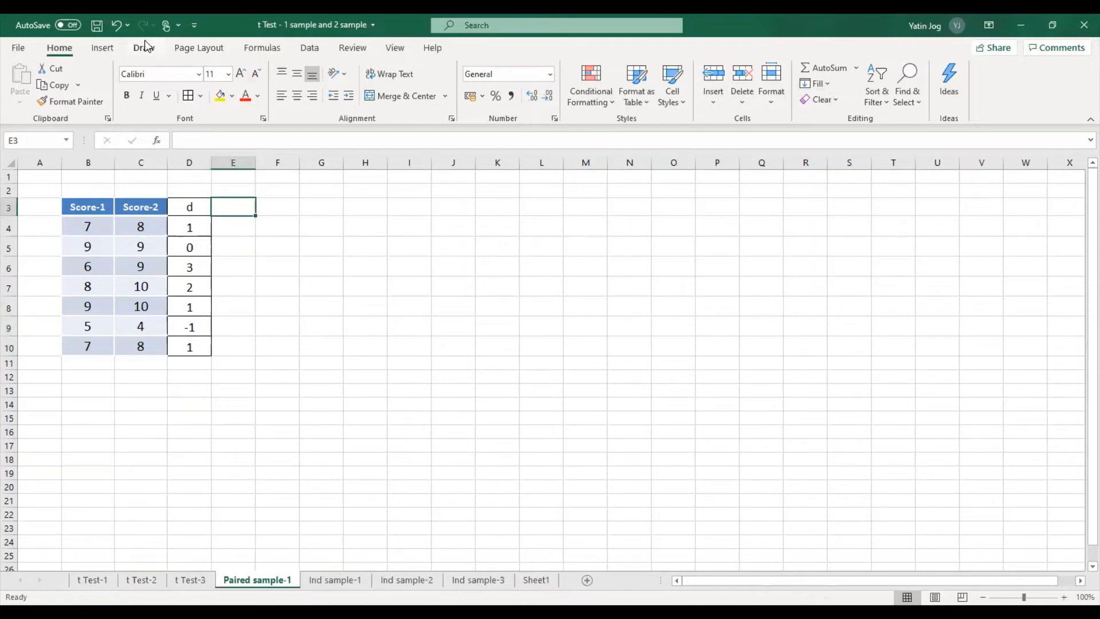
# Step: Start a Descriptive Statistics analysis with the difference column D3:D10 as the input range
pyautogui.click(305, 47)
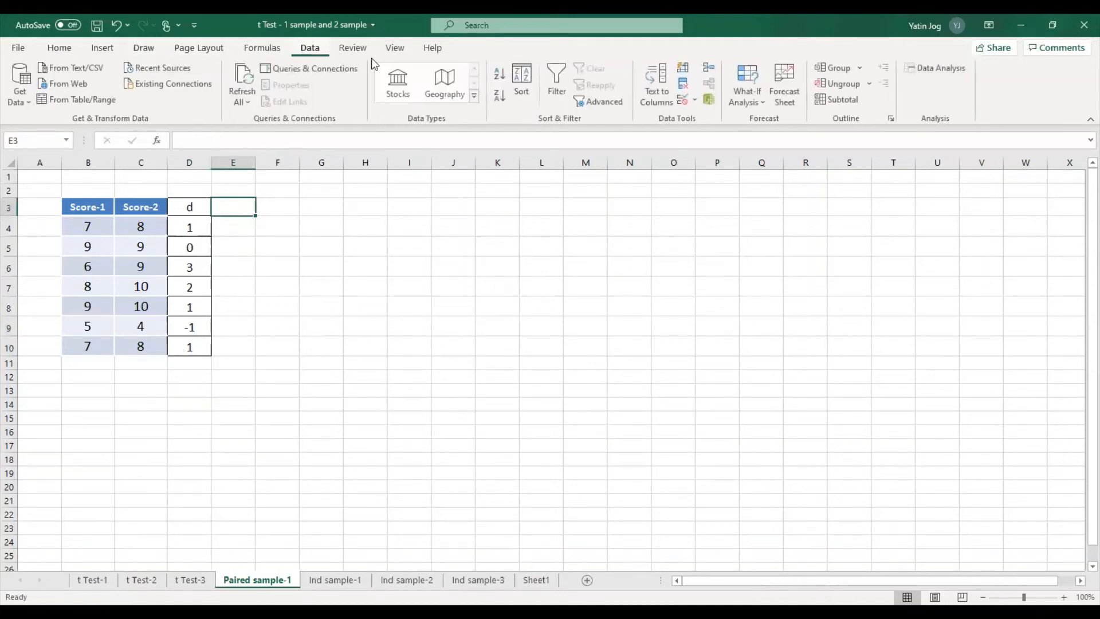
pyautogui.click(922, 68)
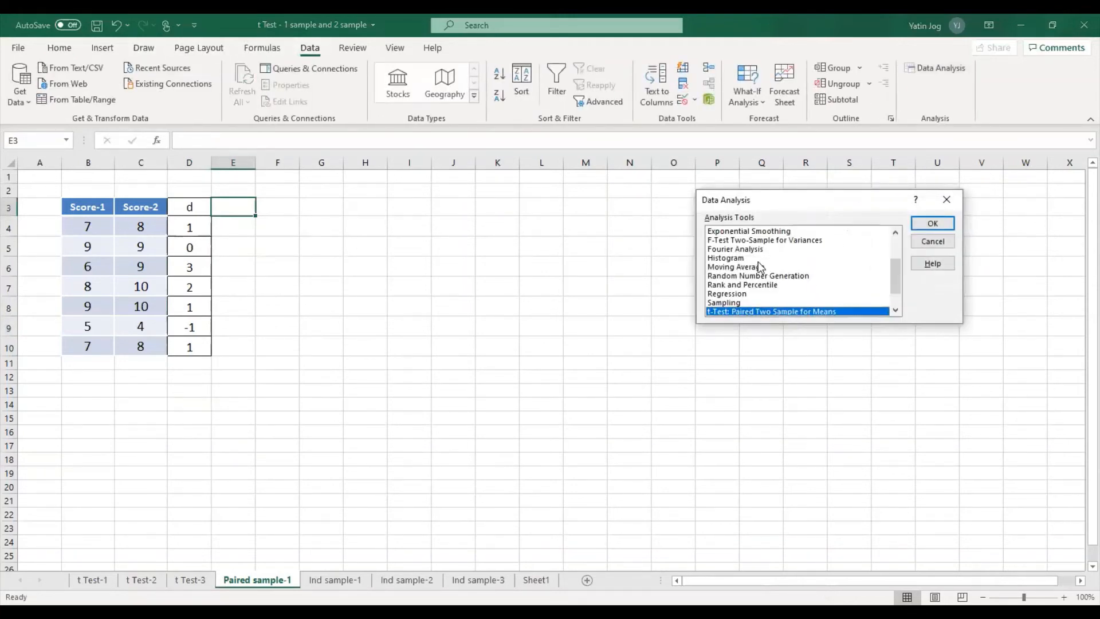
pyautogui.scroll(2, 761, 270)
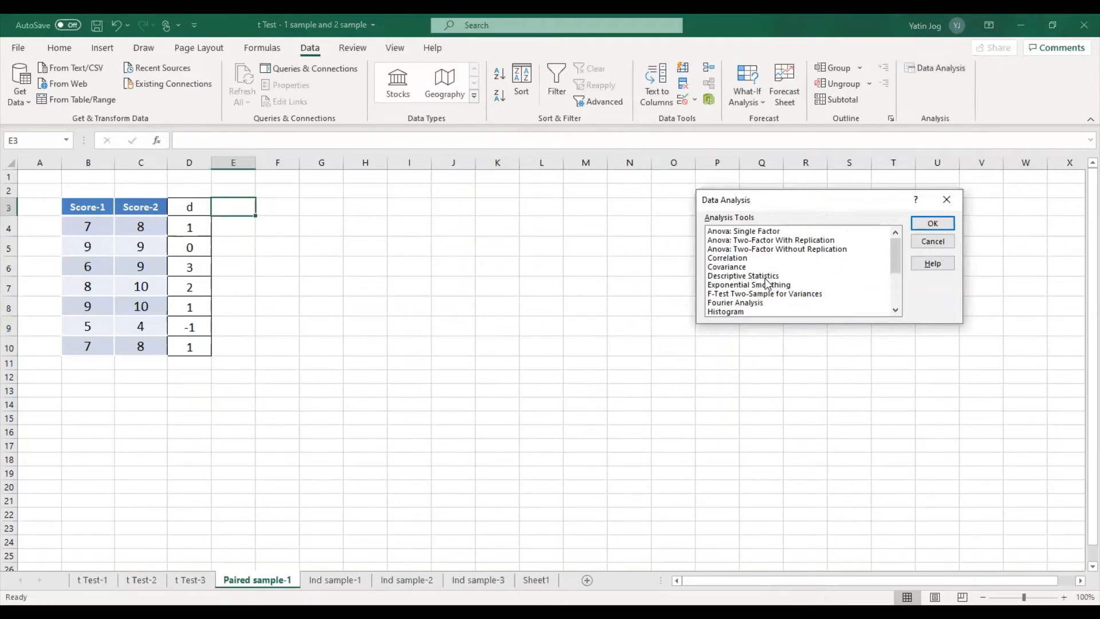
pyautogui.click(766, 277)
pyautogui.click(931, 224)
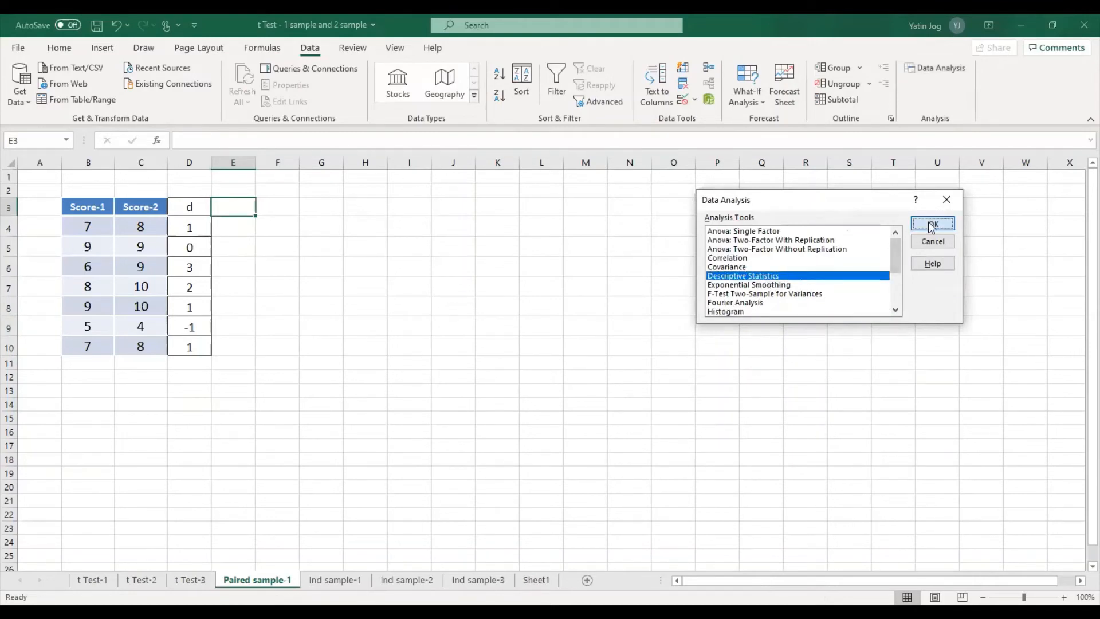
pyautogui.click(198, 206)
pyautogui.moveTo(198, 207); pyautogui.dragTo(195, 348)
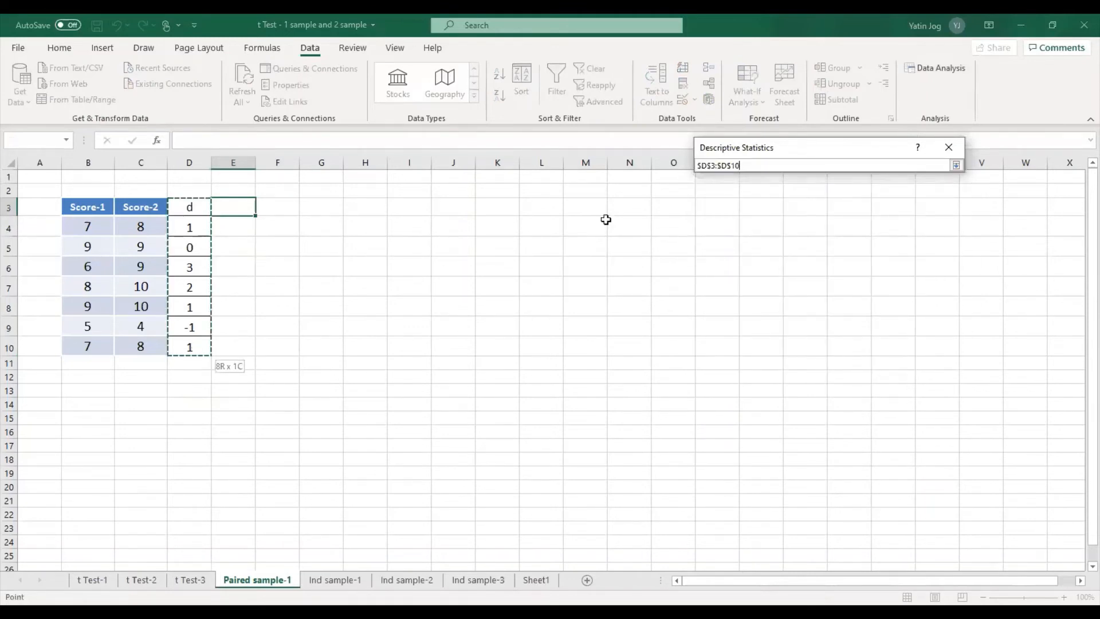
# Step: Treat the first row as labels and output the summary statistics starting at C15
pyautogui.click(709, 221)
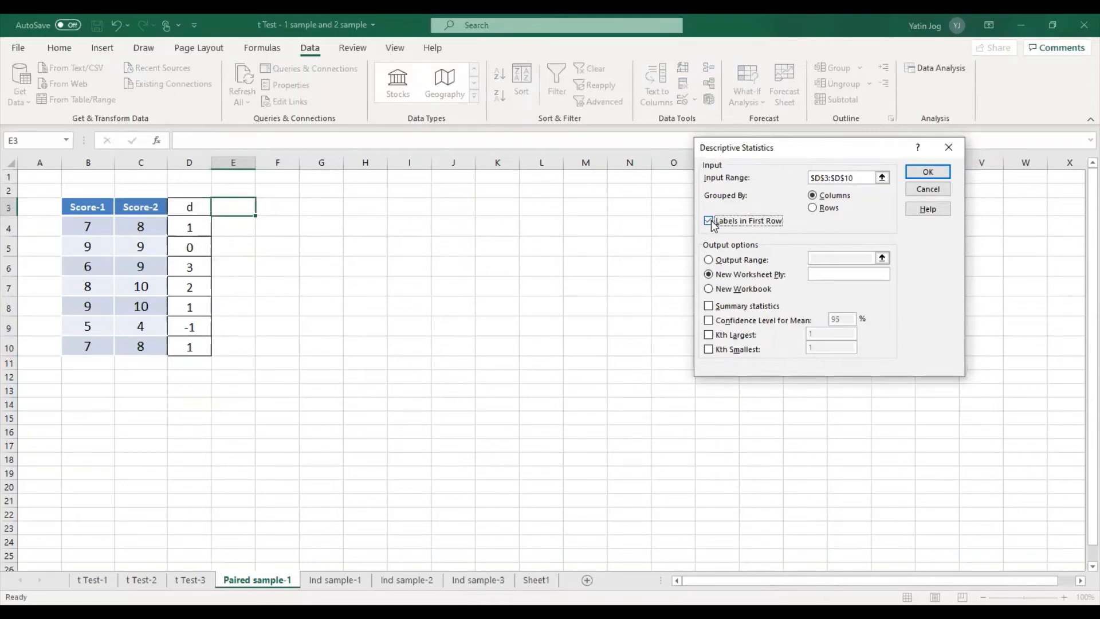
pyautogui.click(708, 259)
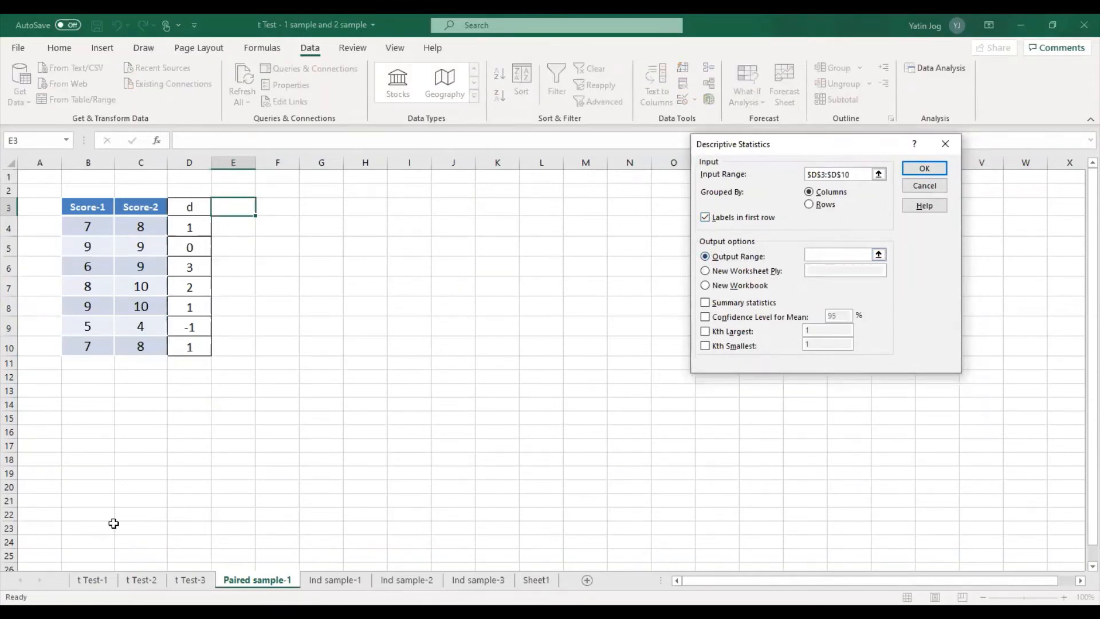
pyautogui.click(150, 417)
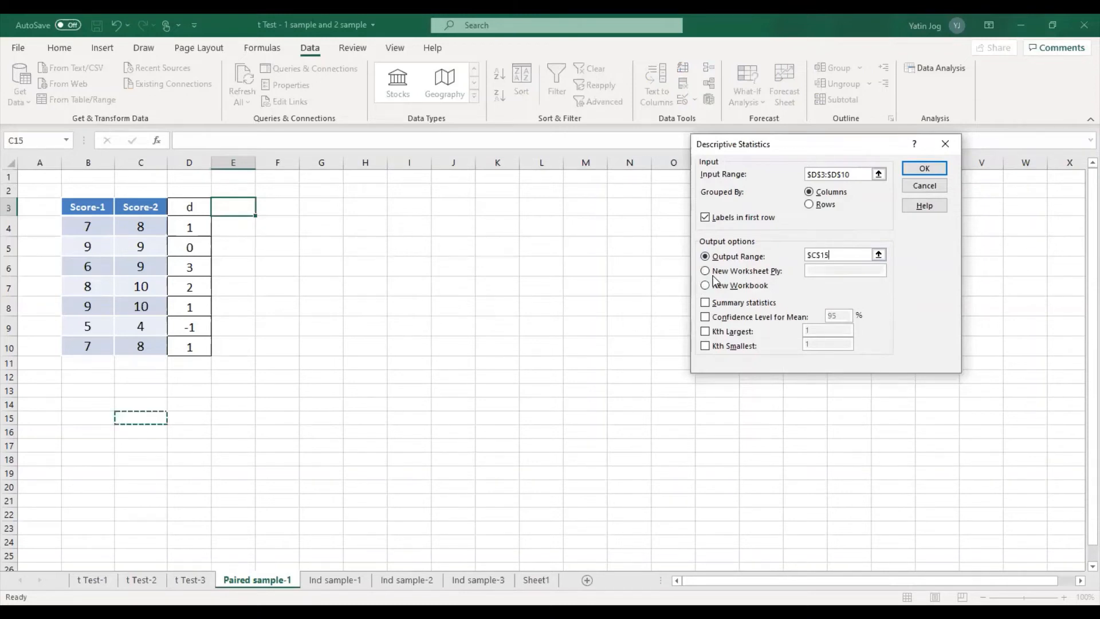
pyautogui.click(709, 303)
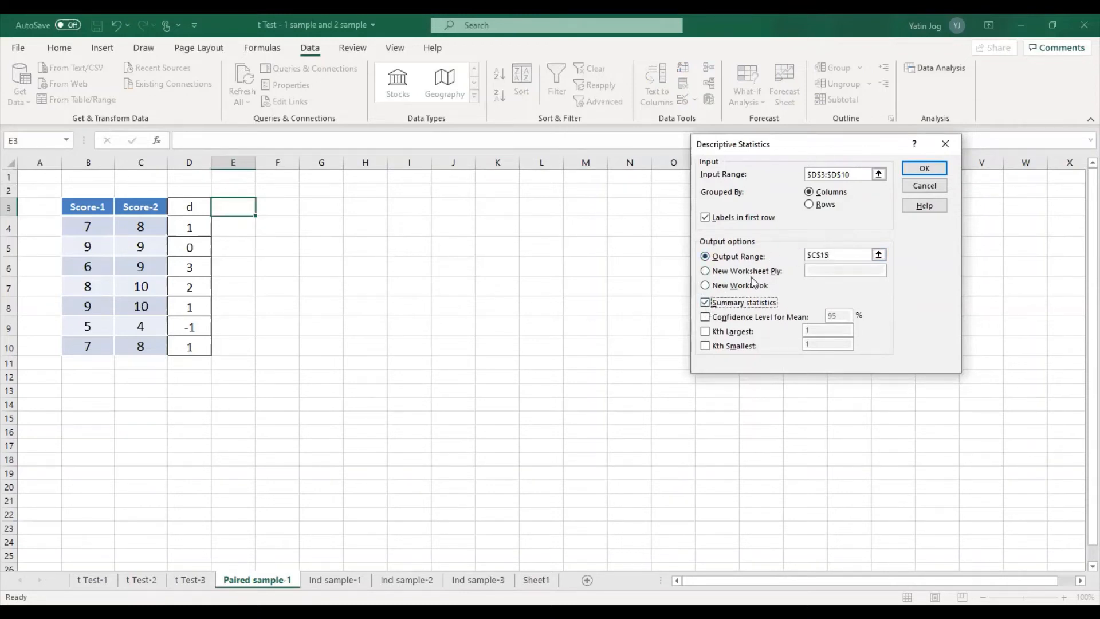
pyautogui.click(921, 169)
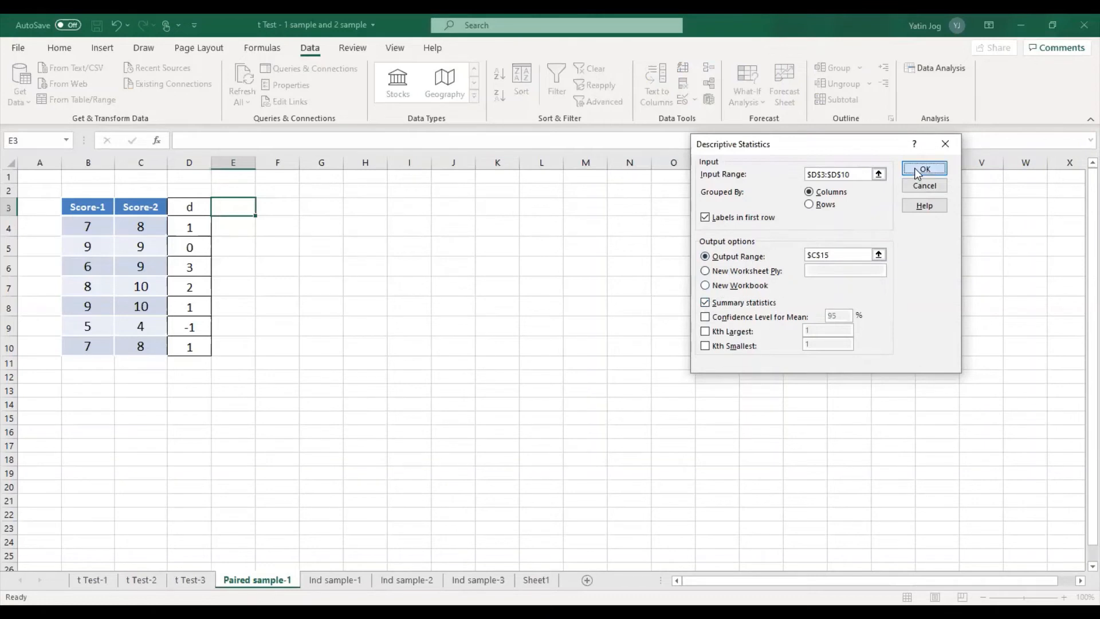
pyautogui.click(379, 395)
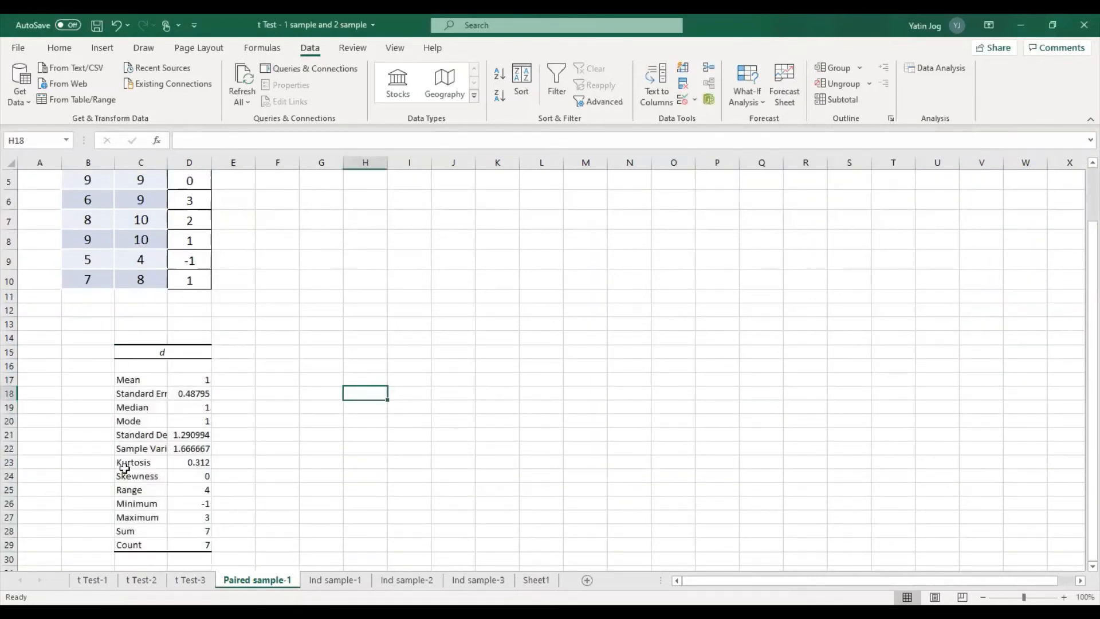
# Step: Examine the mean, standard deviation and count of the differences in the summary statistics
pyautogui.scroll(1, 172, 464)
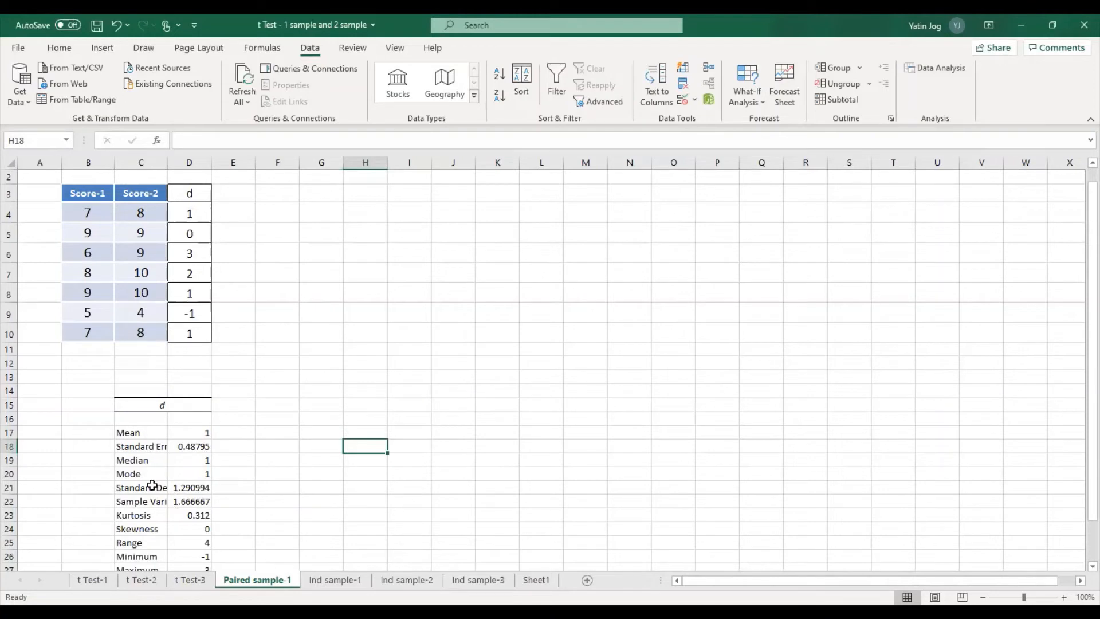
pyautogui.moveTo(155, 431); pyautogui.dragTo(177, 432)
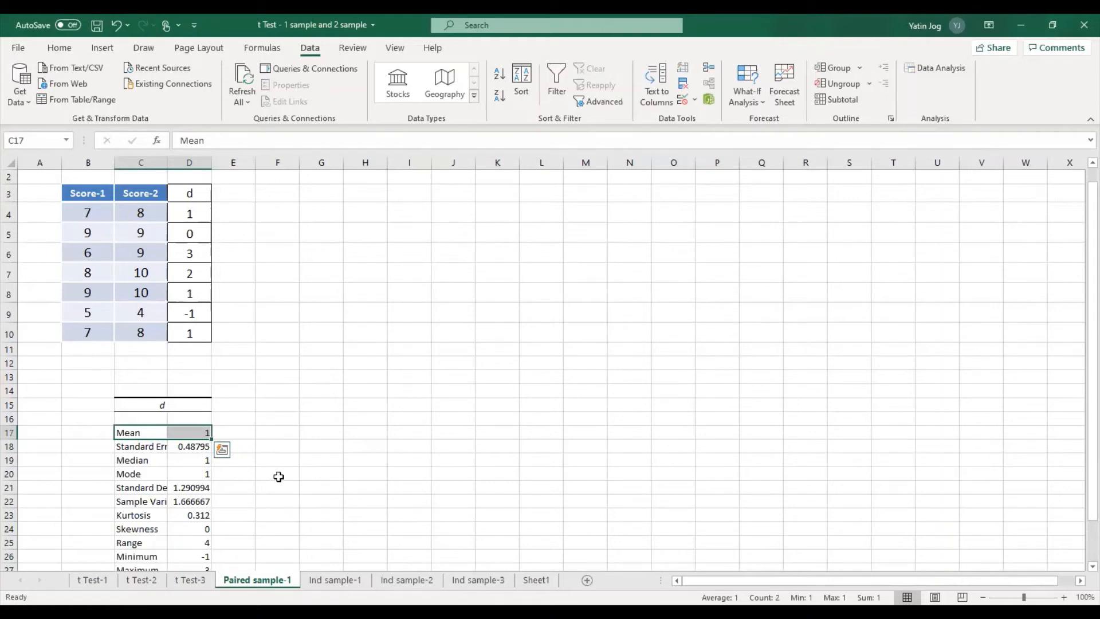
pyautogui.click(184, 488)
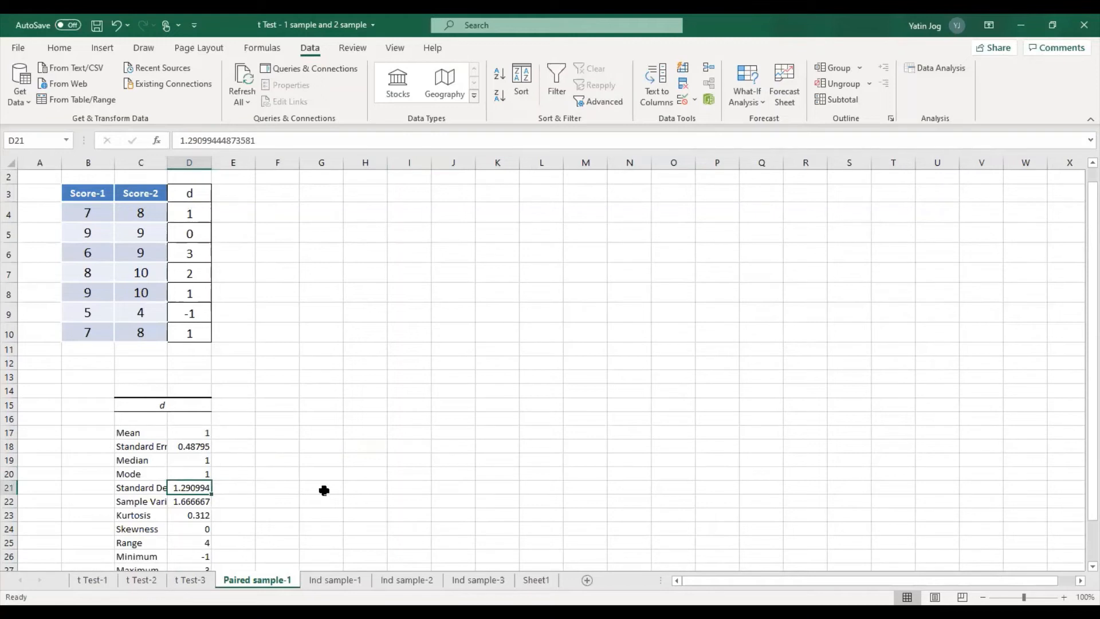
pyautogui.scroll(-1, 287, 509)
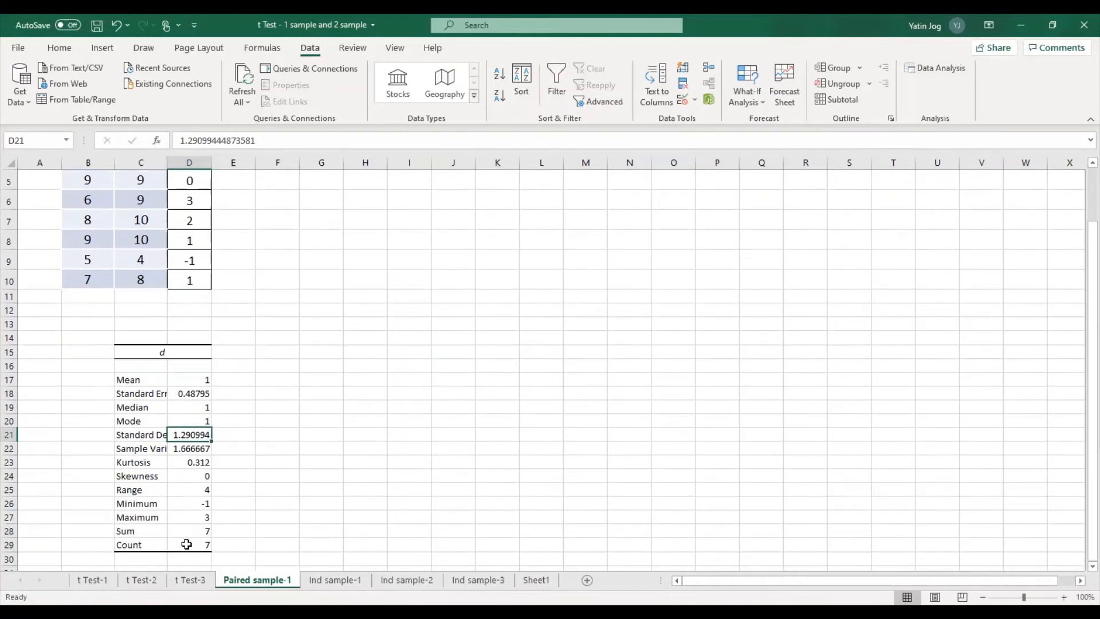
pyautogui.click(189, 544)
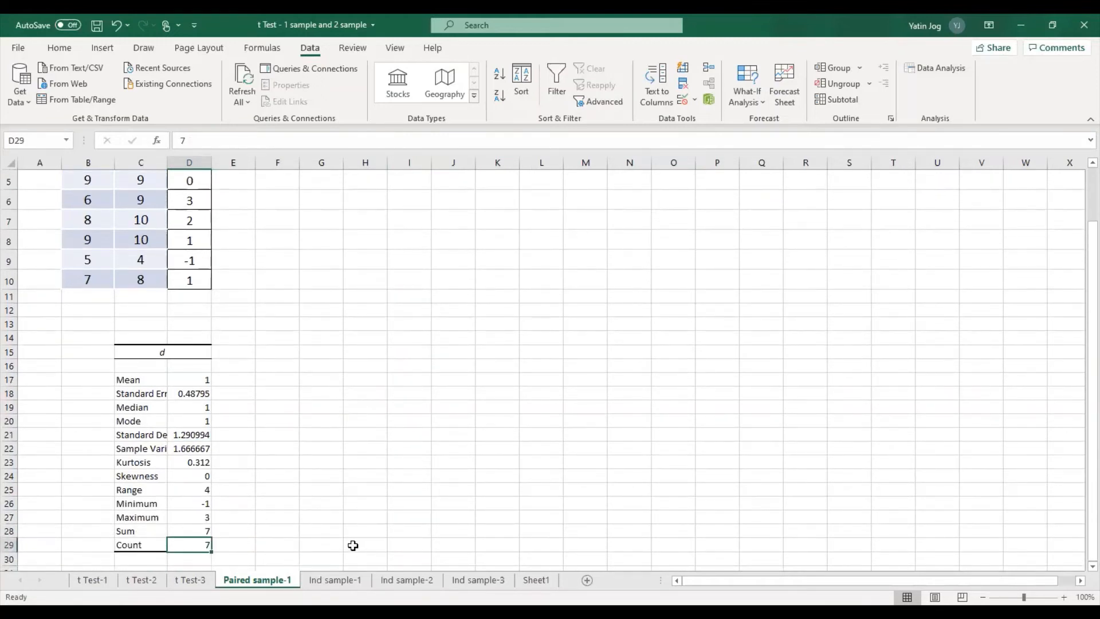
pyautogui.scroll(2, 353, 545)
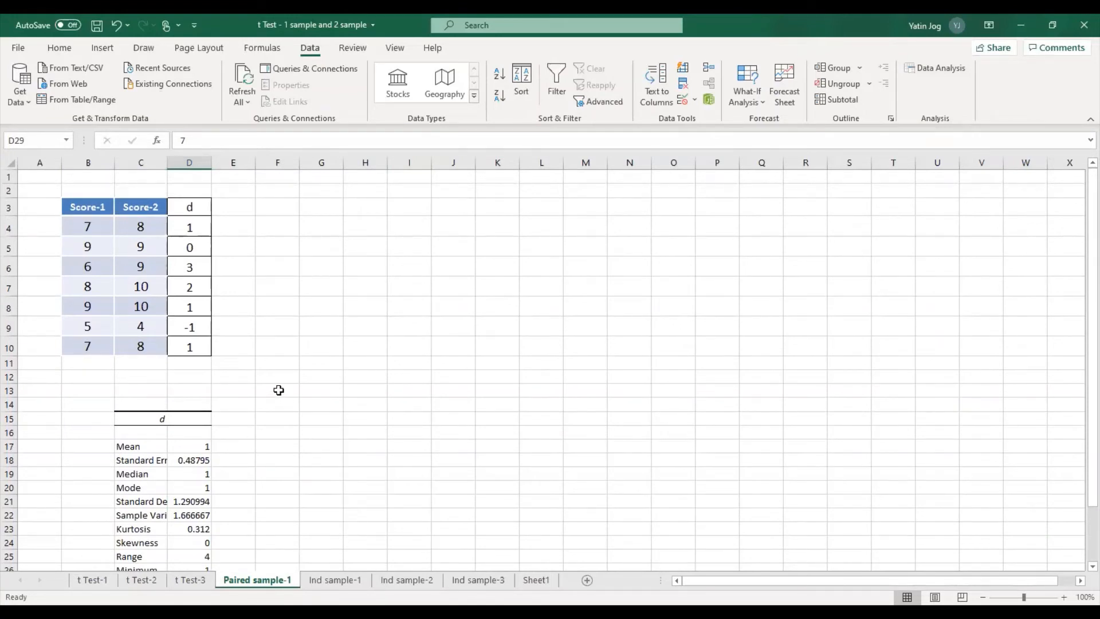
# Step: Fill E4:E10 beside the difference column with zeros
pyautogui.click(301, 328)
pyautogui.click(238, 222)
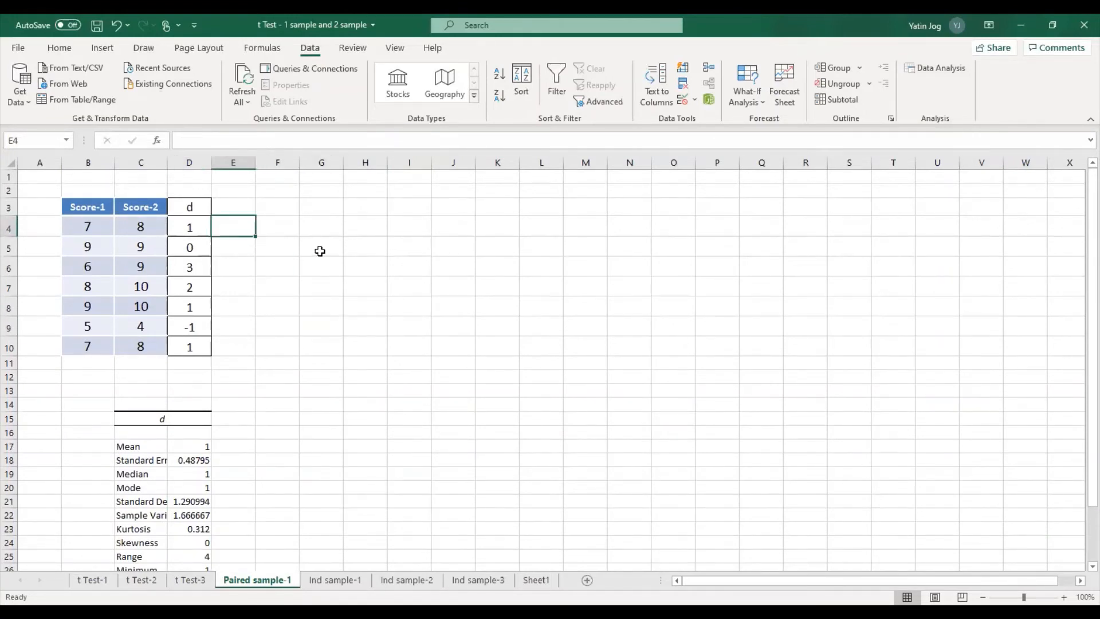
pyautogui.write('0')
pyautogui.press('Down')
pyautogui.write('0')
pyautogui.press('Down')
pyautogui.write('0')
pyautogui.press('Up')
pyautogui.press('Up')
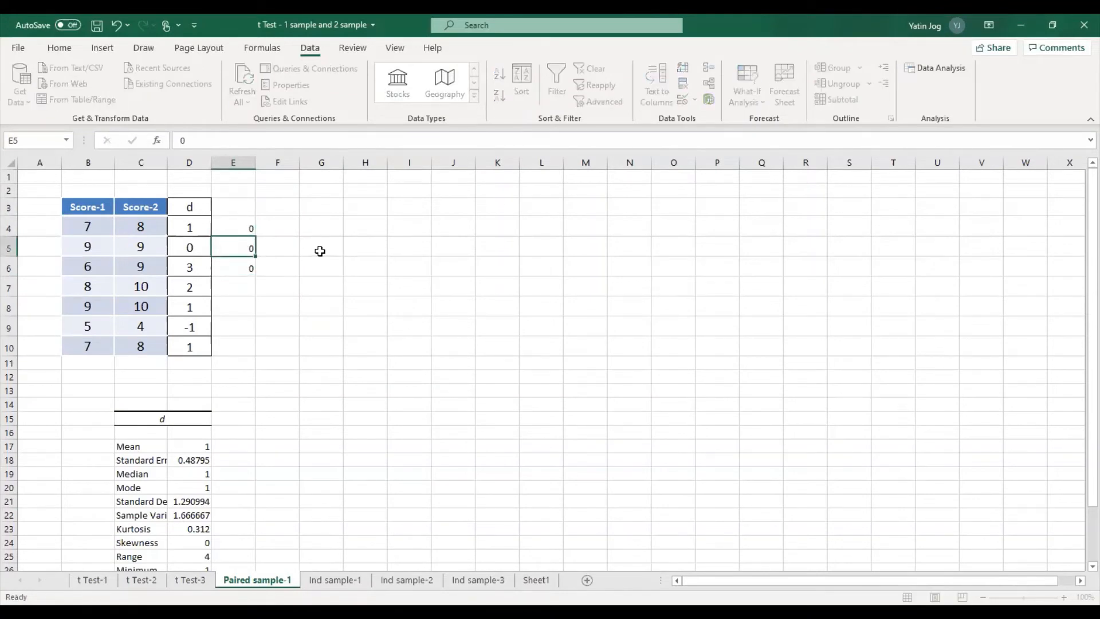
pyautogui.moveTo(255, 235); pyautogui.dragTo(255, 357)
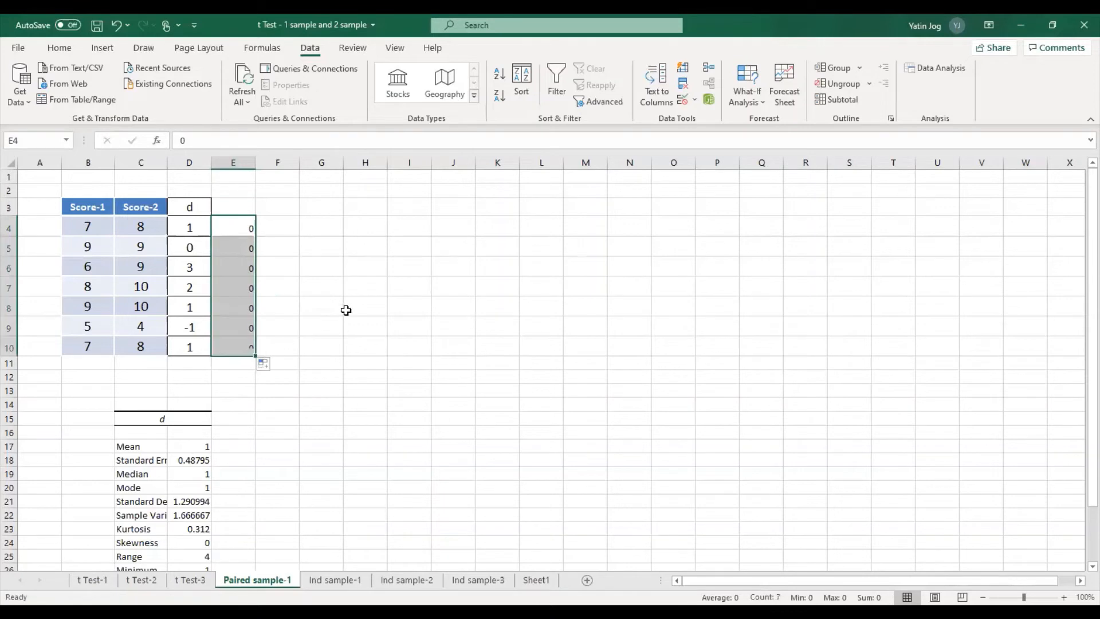
pyautogui.click(347, 309)
# Step: Start a t-Test: Paired Two Sample for Means with the differences in D4:D10 as the Variable 1 range
pyautogui.click(919, 67)
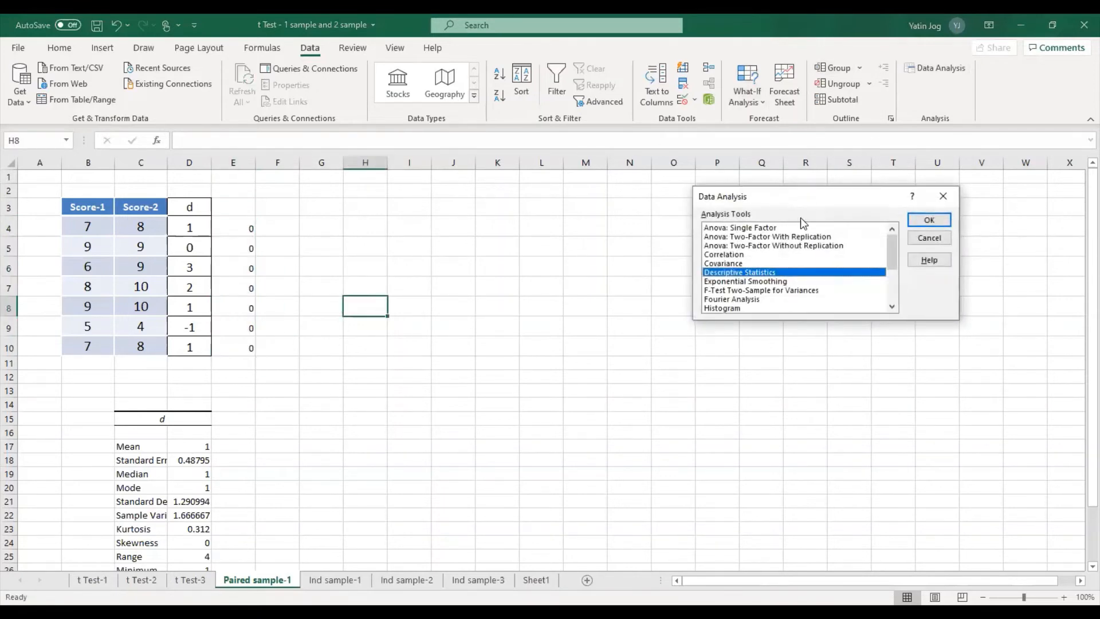
pyautogui.scroll(-2, 799, 275)
pyautogui.scroll(-1, 798, 304)
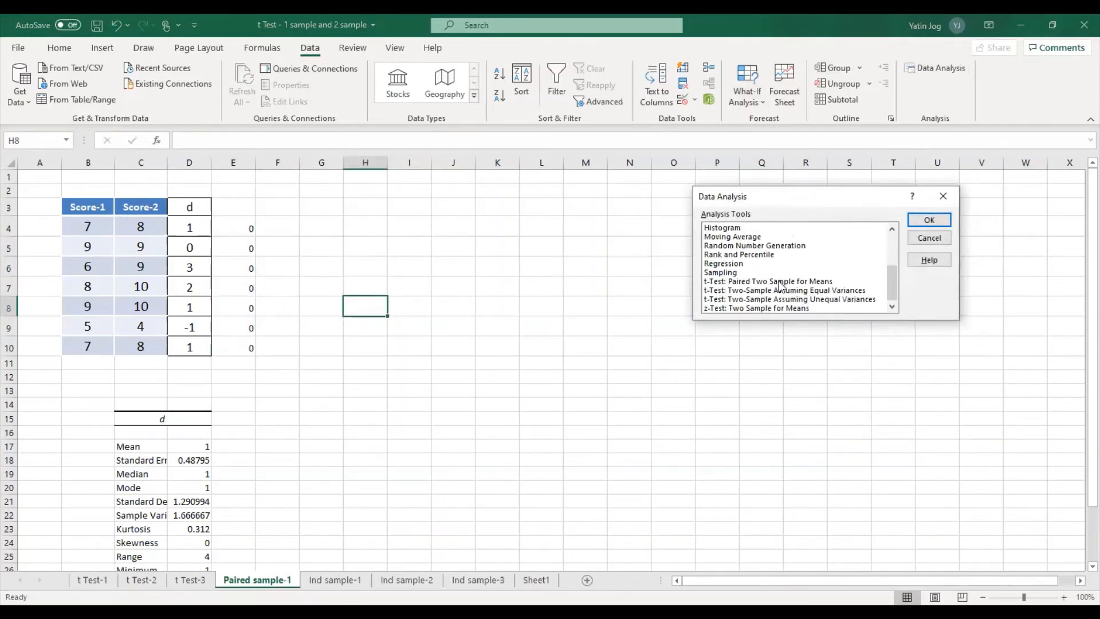
pyautogui.click(779, 282)
pyautogui.click(916, 224)
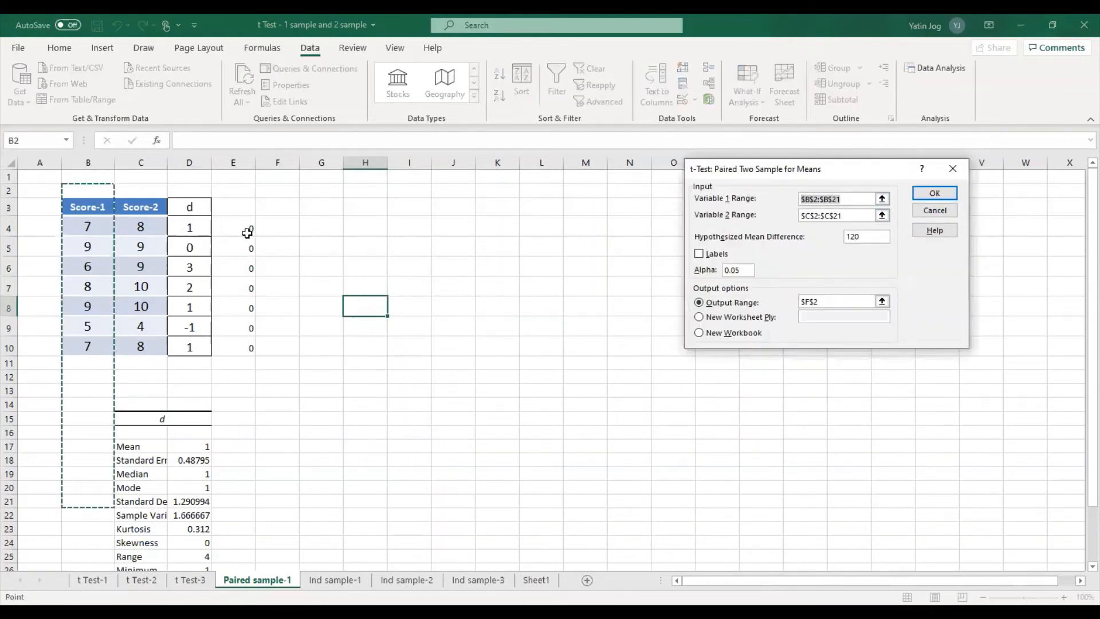
pyautogui.click(195, 226)
pyautogui.moveTo(195, 225); pyautogui.dragTo(207, 345)
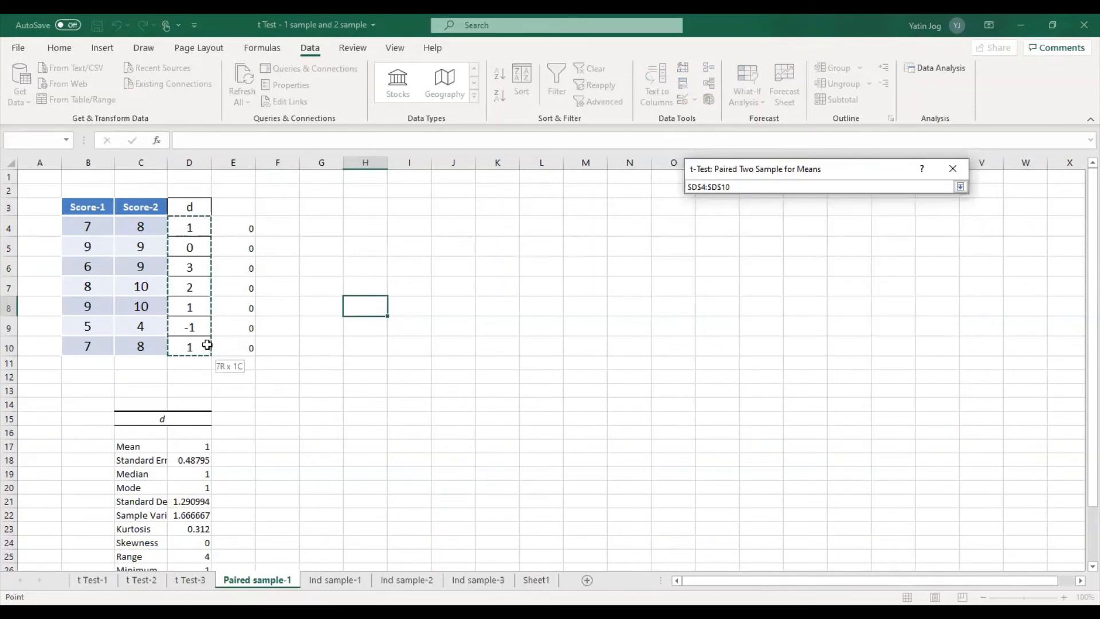
# Step: Run the paired t-test with E4:E10 as Variable 2, a hypothesized mean difference of 0 and output starting at G2
pyautogui.click(852, 216)
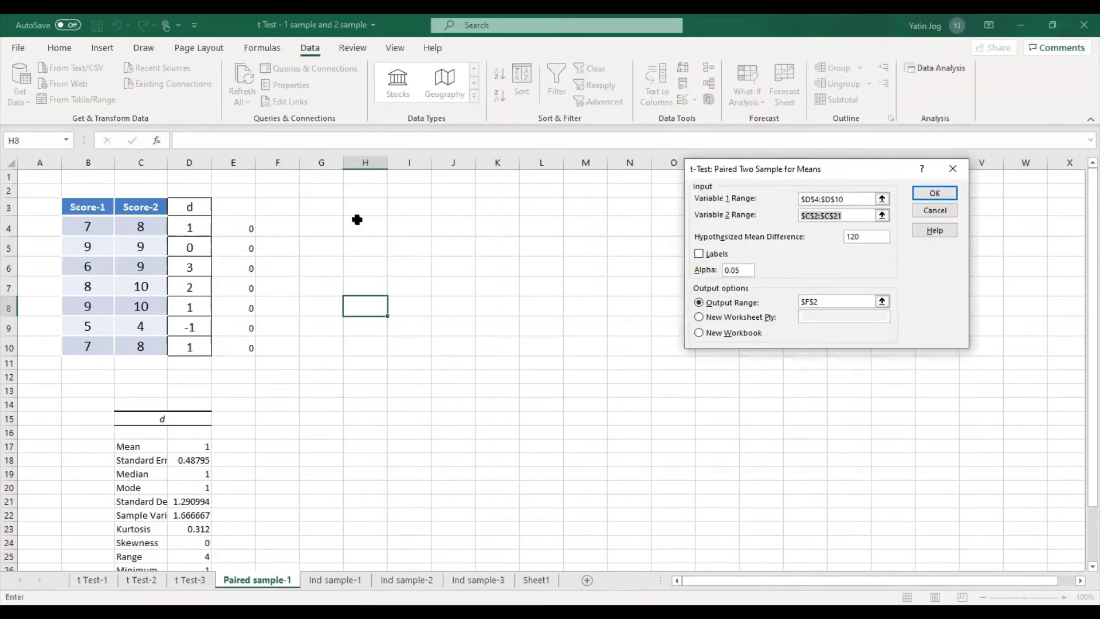
pyautogui.click(238, 230)
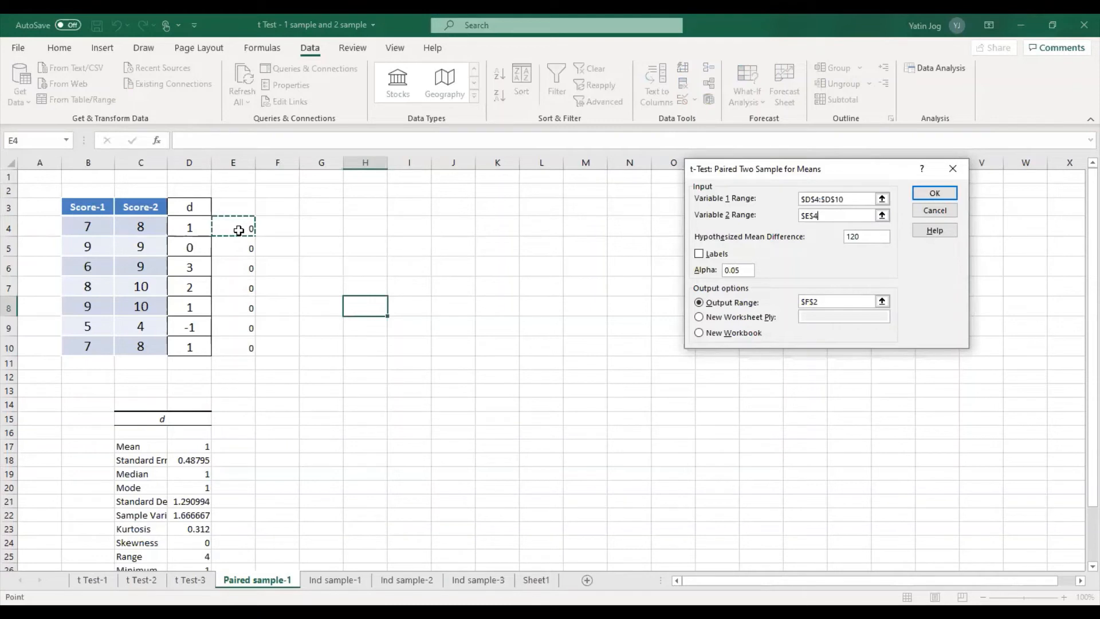
pyautogui.moveTo(239, 230); pyautogui.dragTo(240, 347)
pyautogui.moveTo(863, 237); pyautogui.dragTo(839, 239)
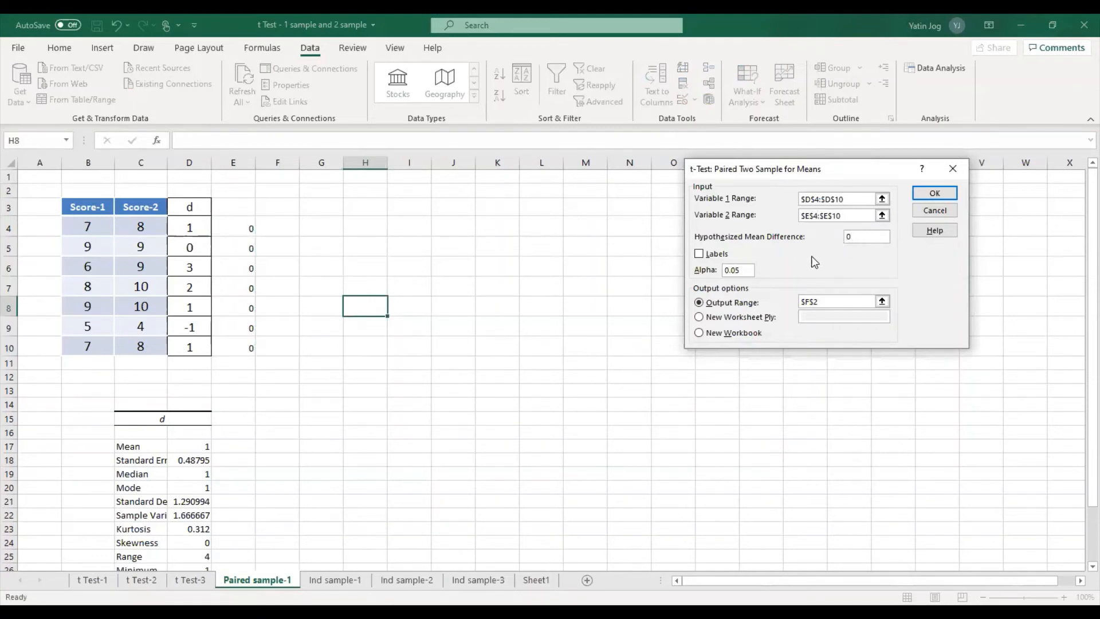
pyautogui.click(825, 301)
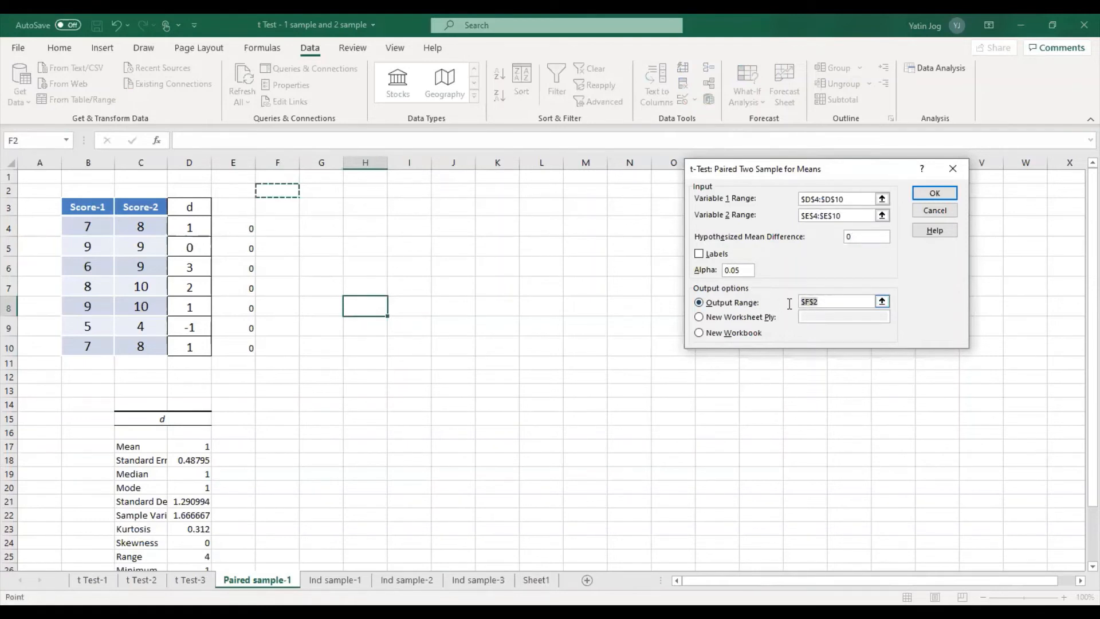
pyautogui.click(331, 192)
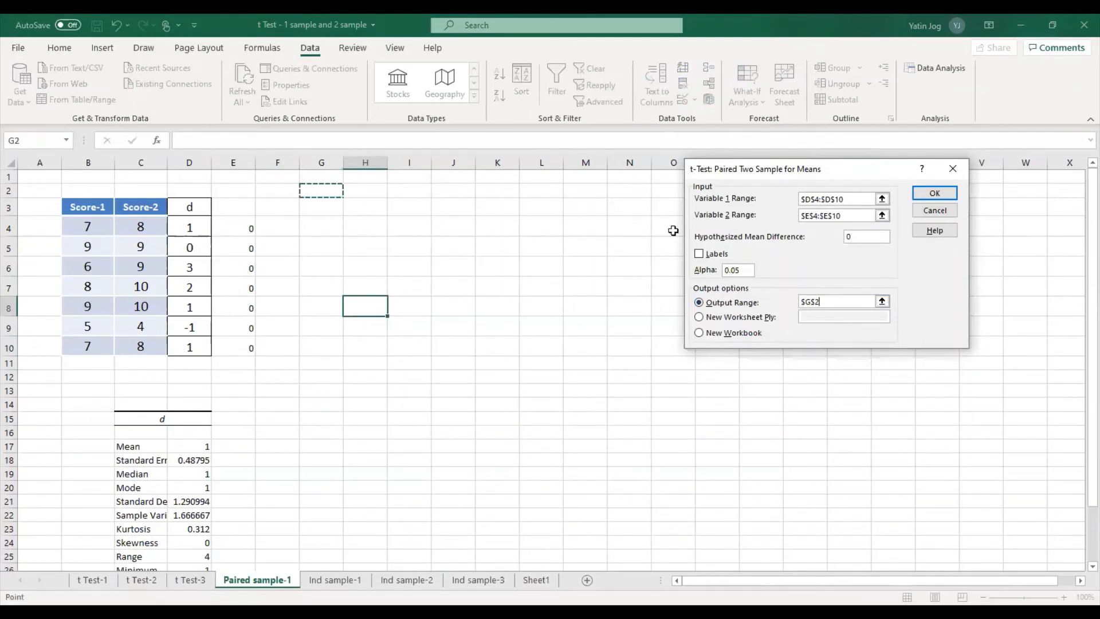
pyautogui.click(934, 194)
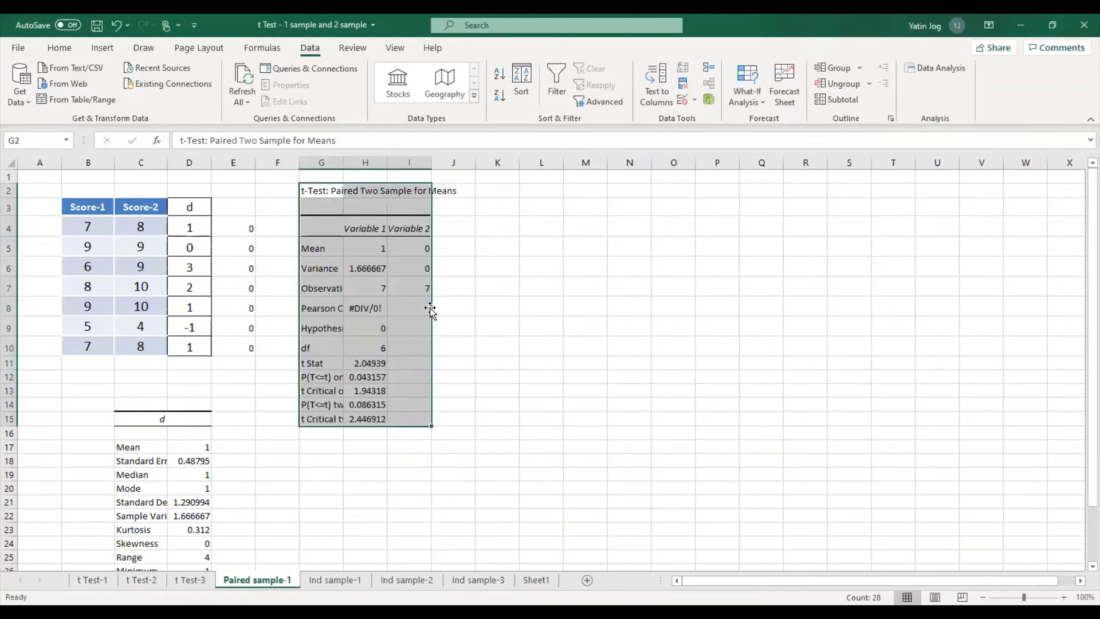
# Step: Widen columns G and H to show more of the t-test output's labels and values
pyautogui.click(408, 306)
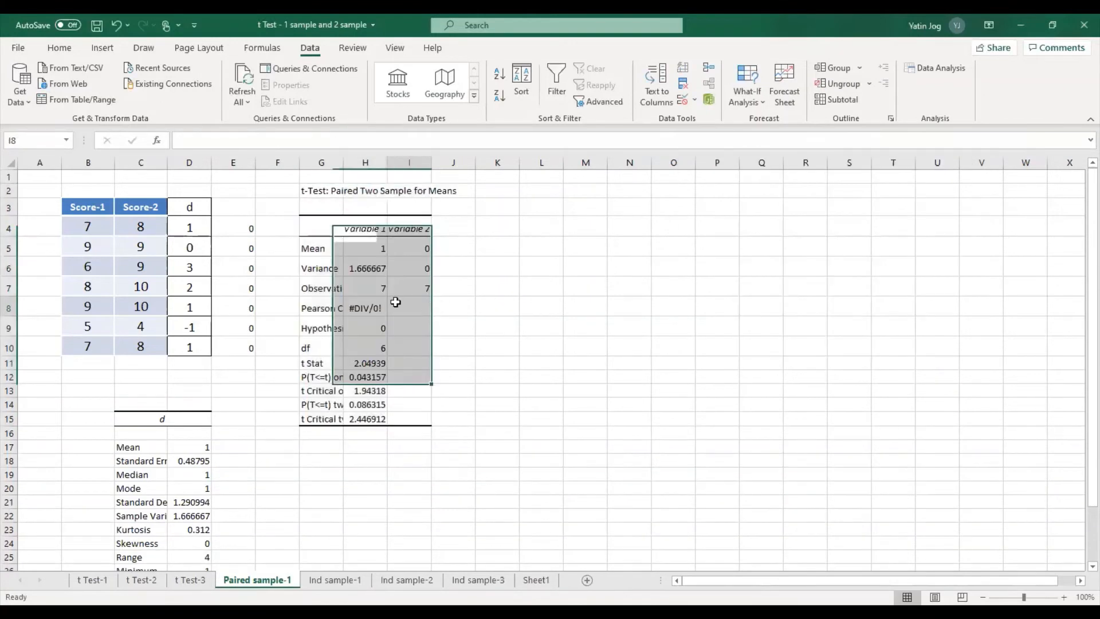
pyautogui.doubleClick(389, 166)
pyautogui.doubleClick(345, 166)
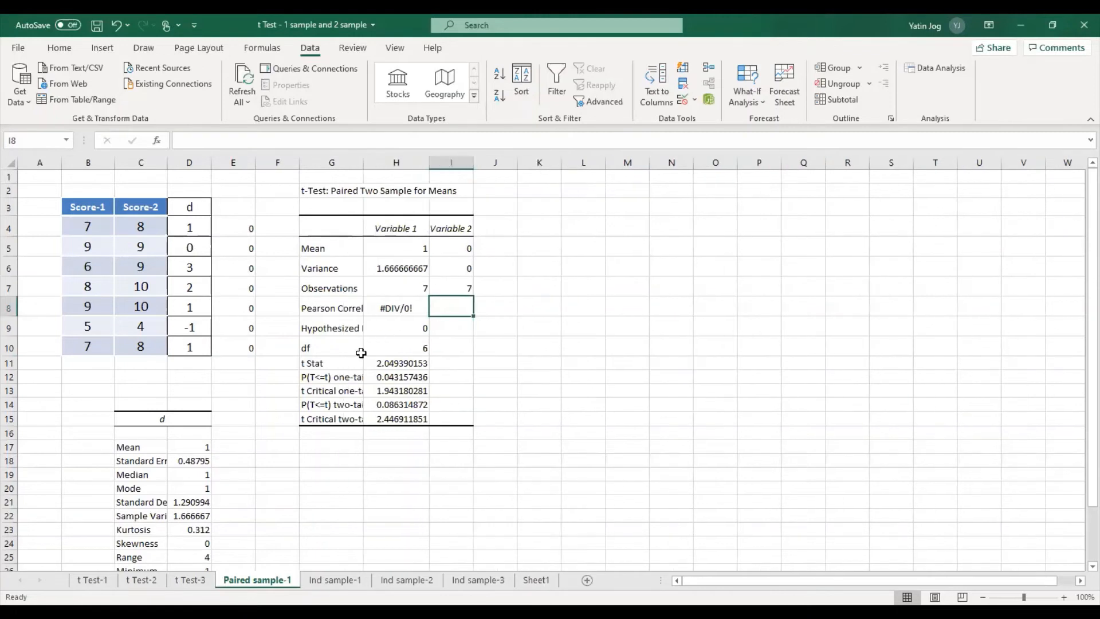
# Step: Highlight the t Stat cells G11:H11 and the t Critical two-tail cells G15:H15 in yellow
pyautogui.moveTo(321, 363); pyautogui.dragTo(401, 363)
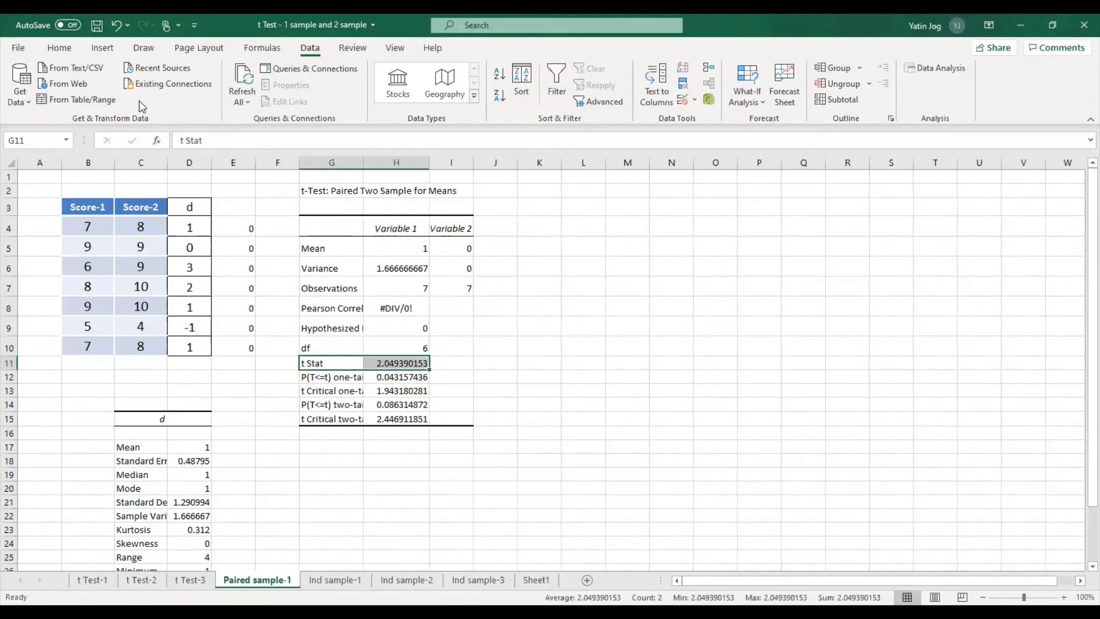
pyautogui.click(59, 48)
pyautogui.click(220, 97)
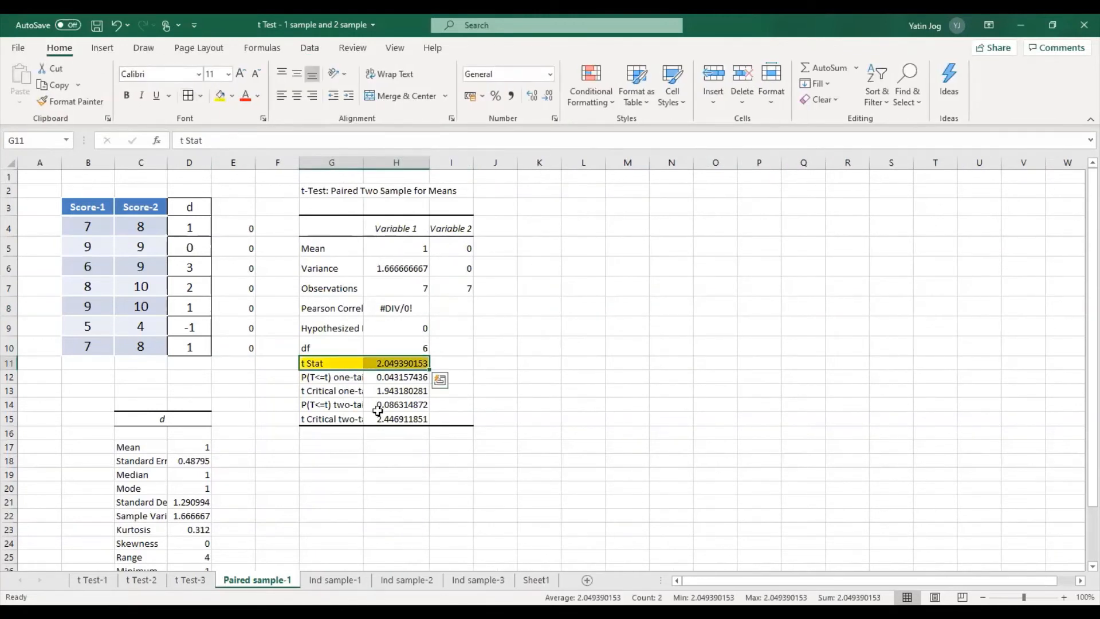
pyautogui.moveTo(343, 418); pyautogui.dragTo(401, 419)
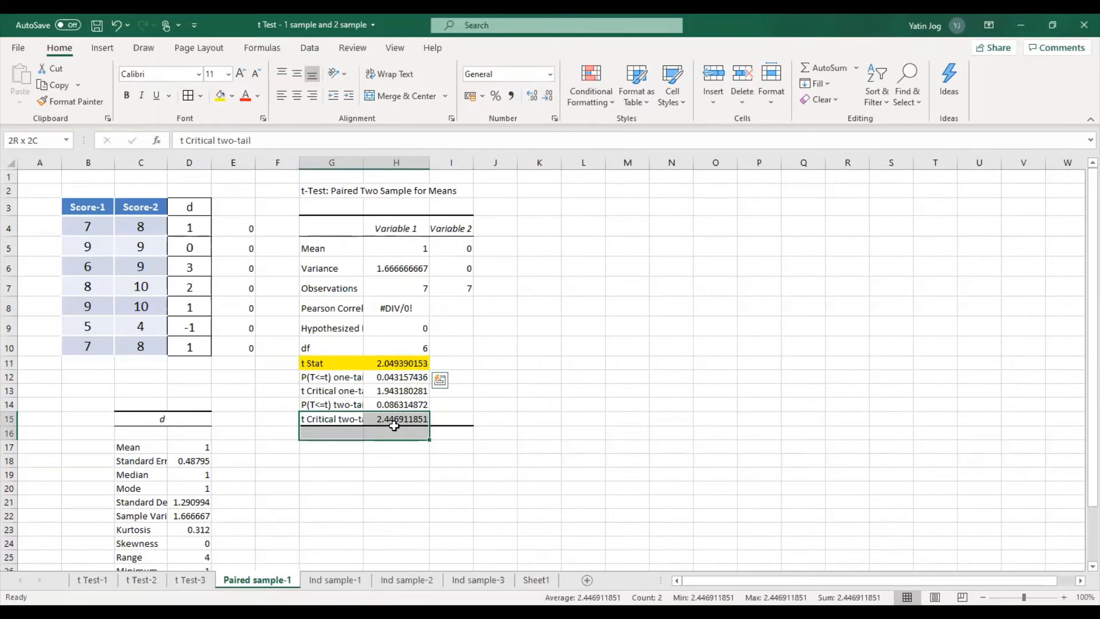
pyautogui.click(220, 96)
pyautogui.click(627, 405)
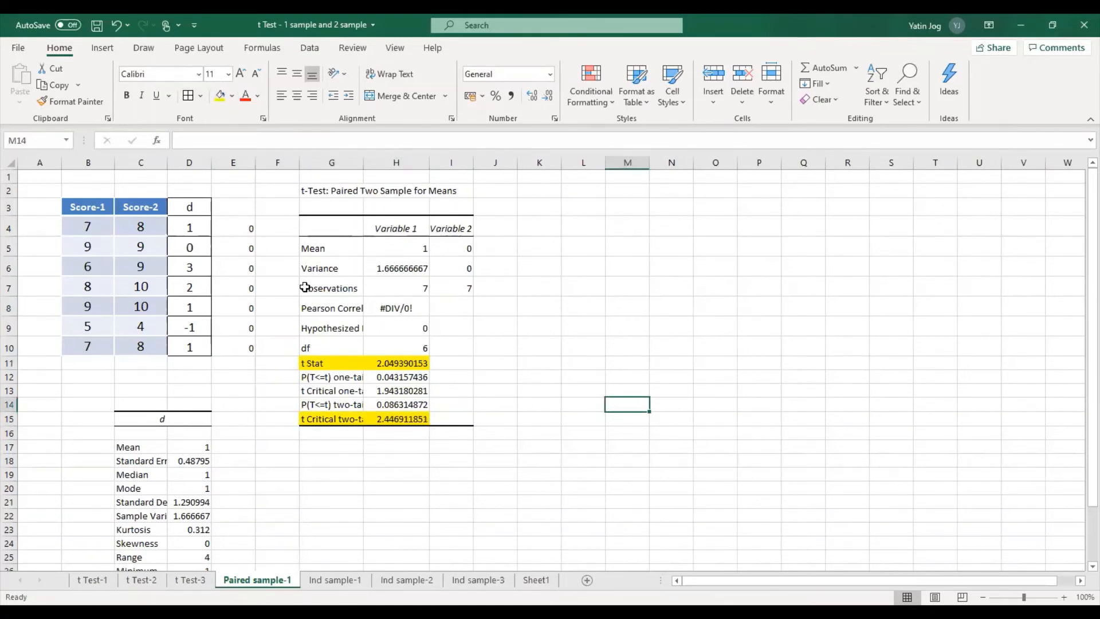
# Step: Start another t-Test: Paired Two Sample for Means with Score-1 in B3:B10 as Variable 1 and Score-2 in C3:C10 as Variable 2
pyautogui.moveTo(80, 205); pyautogui.dragTo(143, 347)
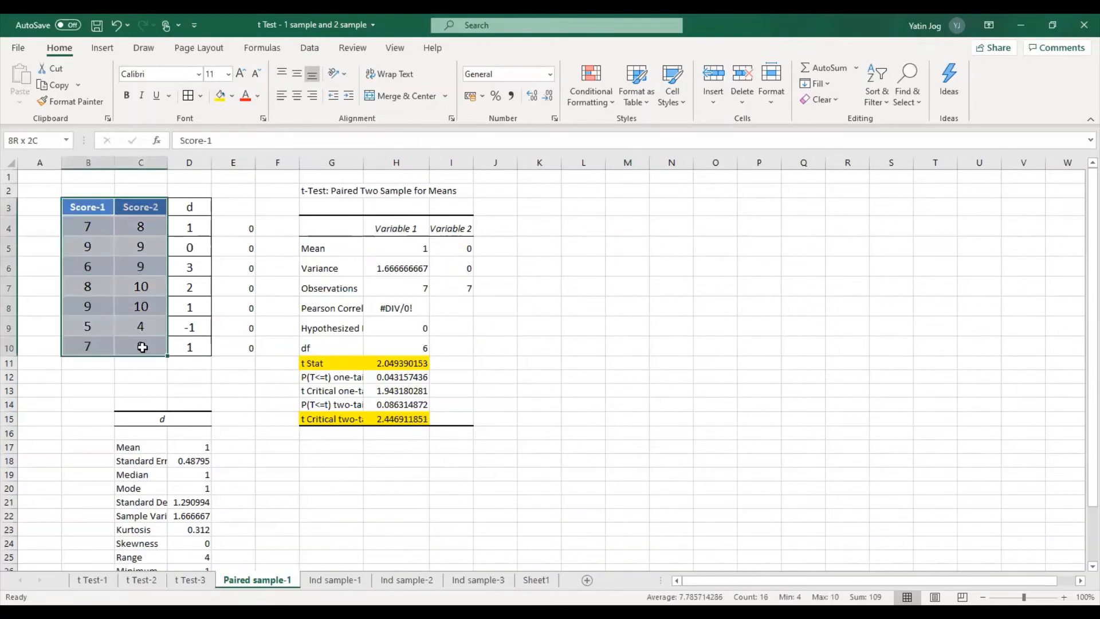
pyautogui.click(627, 286)
pyautogui.click(309, 48)
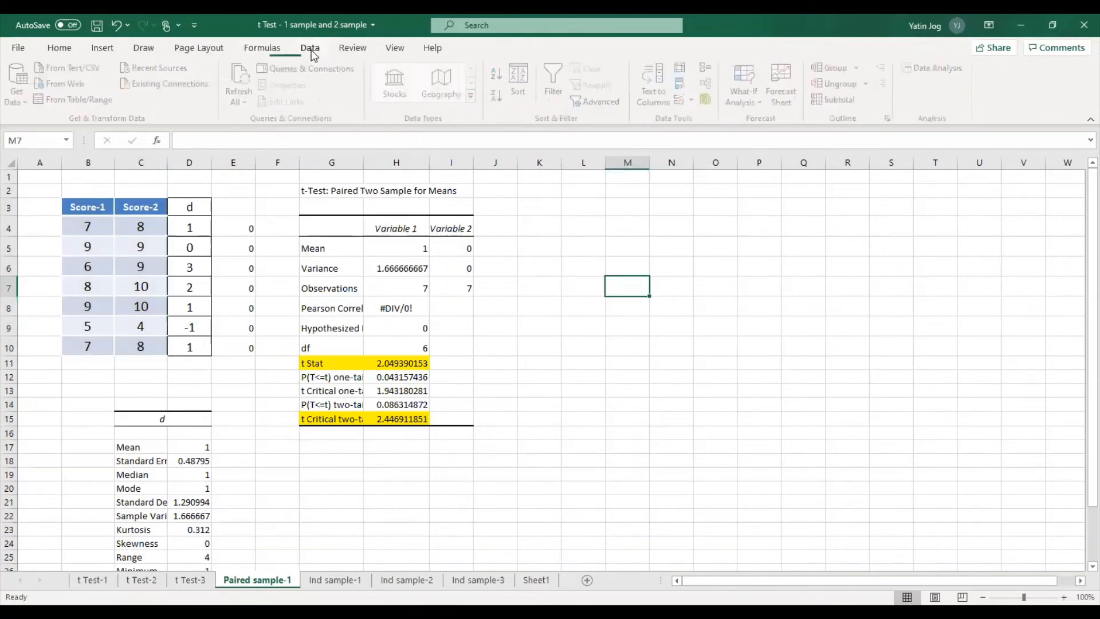
pyautogui.click(940, 68)
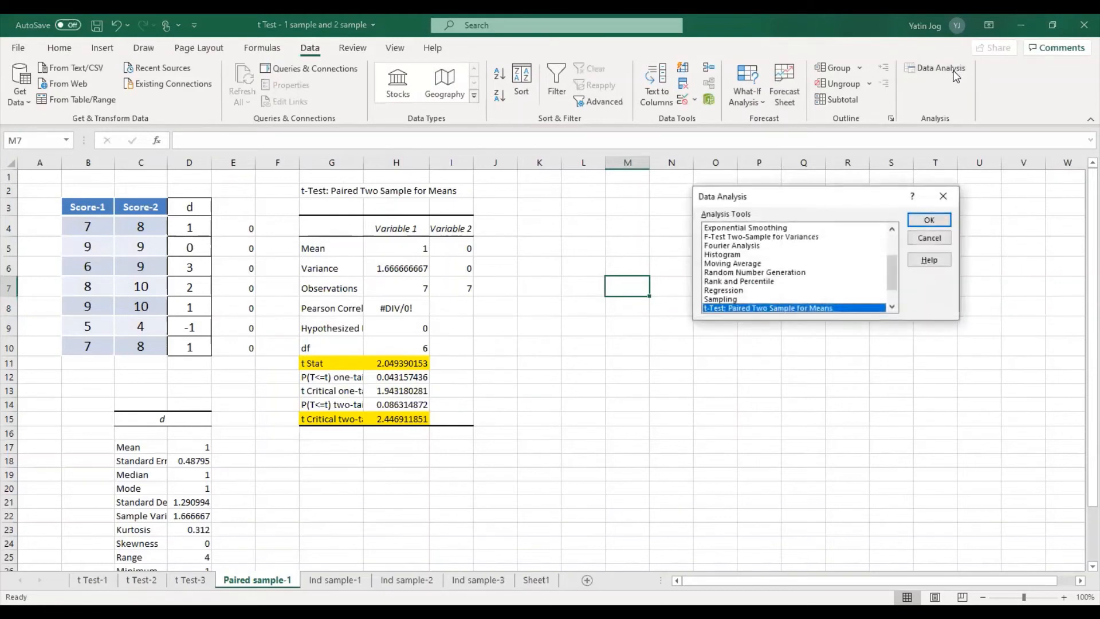
pyautogui.scroll(-1, 789, 267)
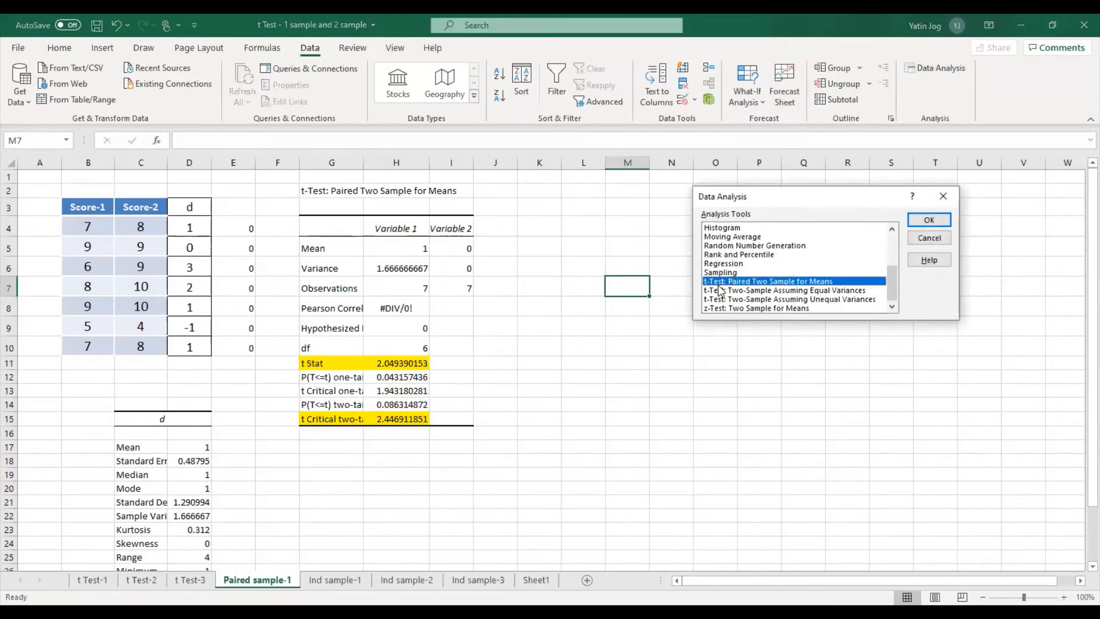
pyautogui.click(921, 224)
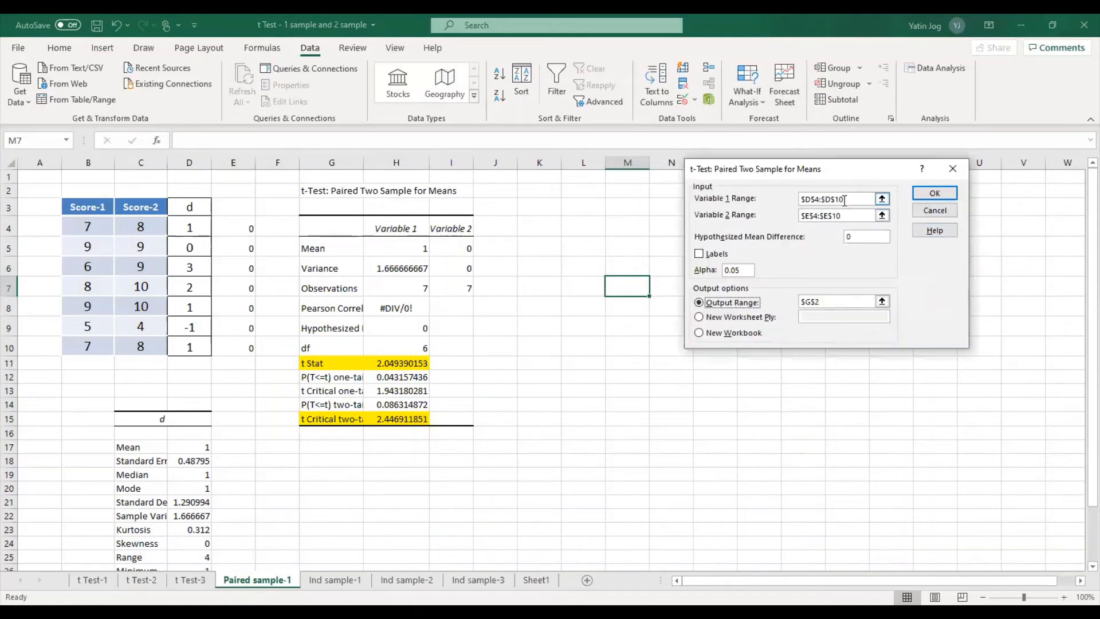
pyautogui.moveTo(845, 201); pyautogui.dragTo(802, 199)
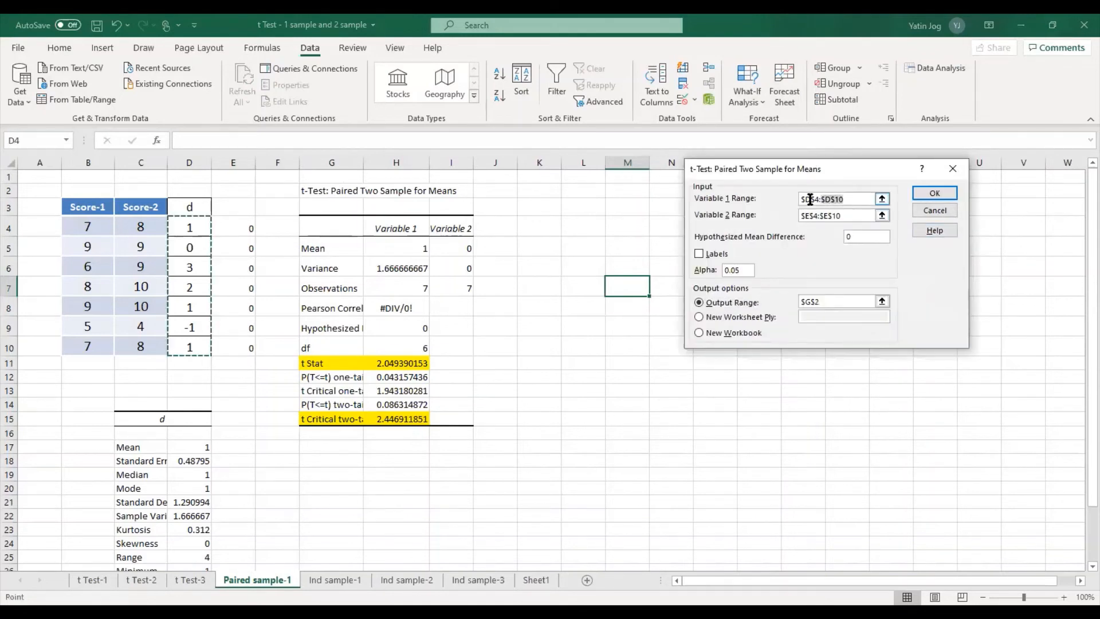
pyautogui.click(85, 205)
pyautogui.moveTo(85, 205); pyautogui.dragTo(87, 346)
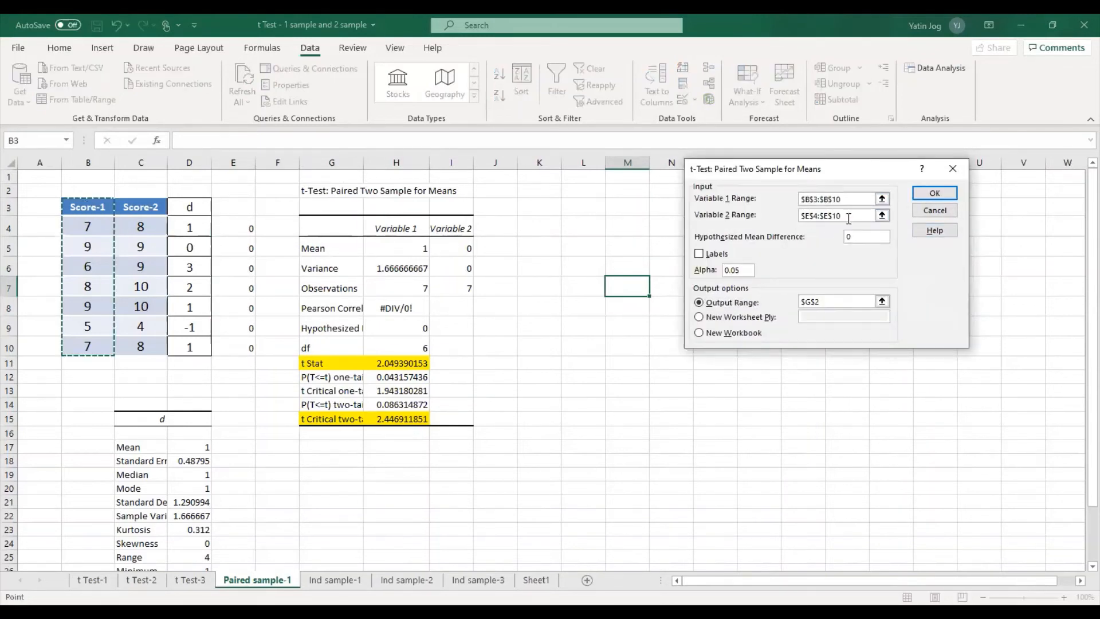
pyautogui.moveTo(849, 215); pyautogui.dragTo(803, 216)
pyautogui.click(143, 209)
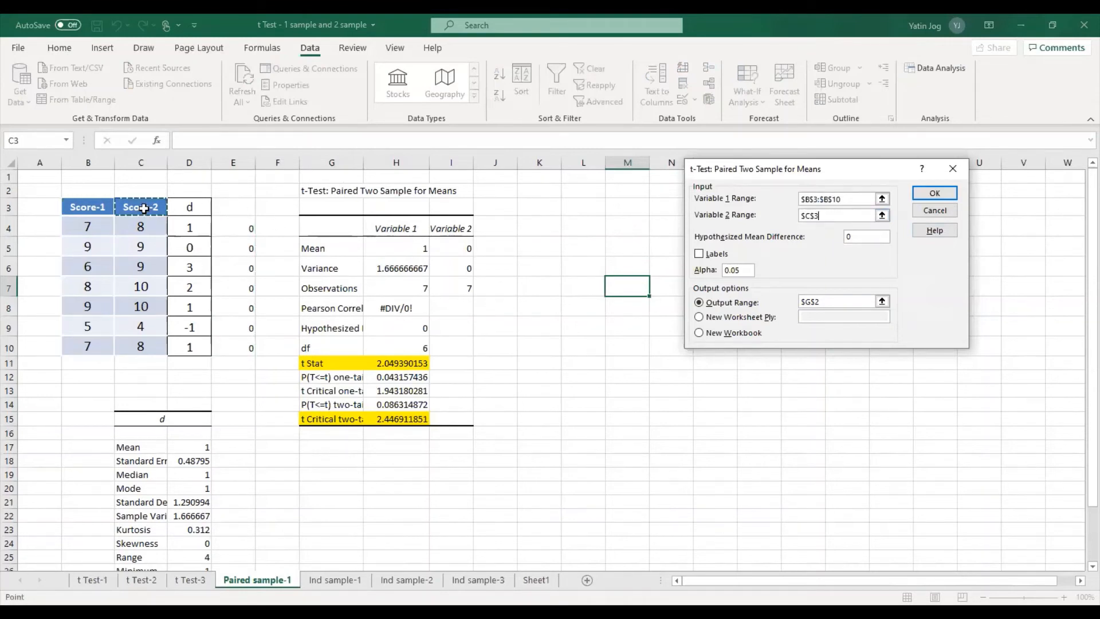
pyautogui.moveTo(143, 209); pyautogui.dragTo(140, 347)
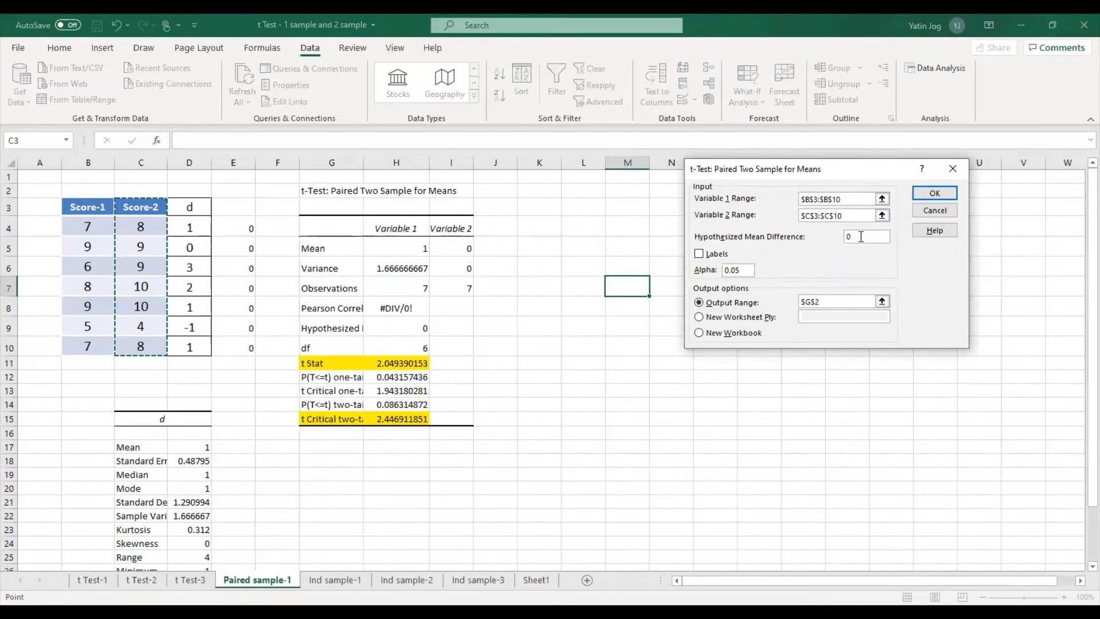
# Step: Run the score comparison with the first row treated as labels and the output starting at L2
pyautogui.moveTo(829, 301); pyautogui.dragTo(799, 307)
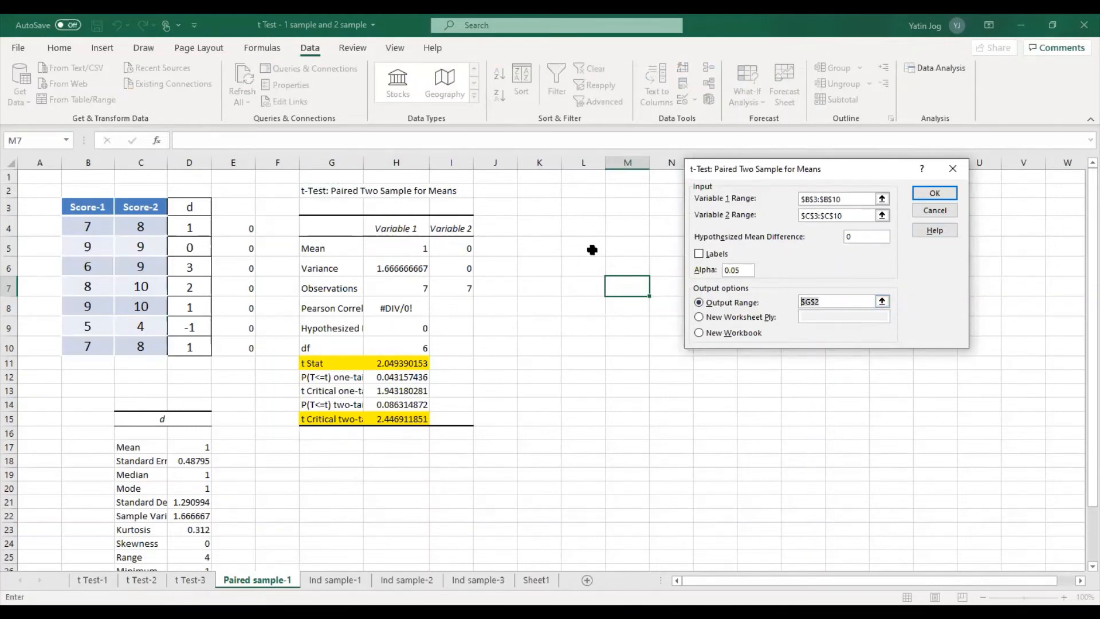
pyautogui.click(585, 191)
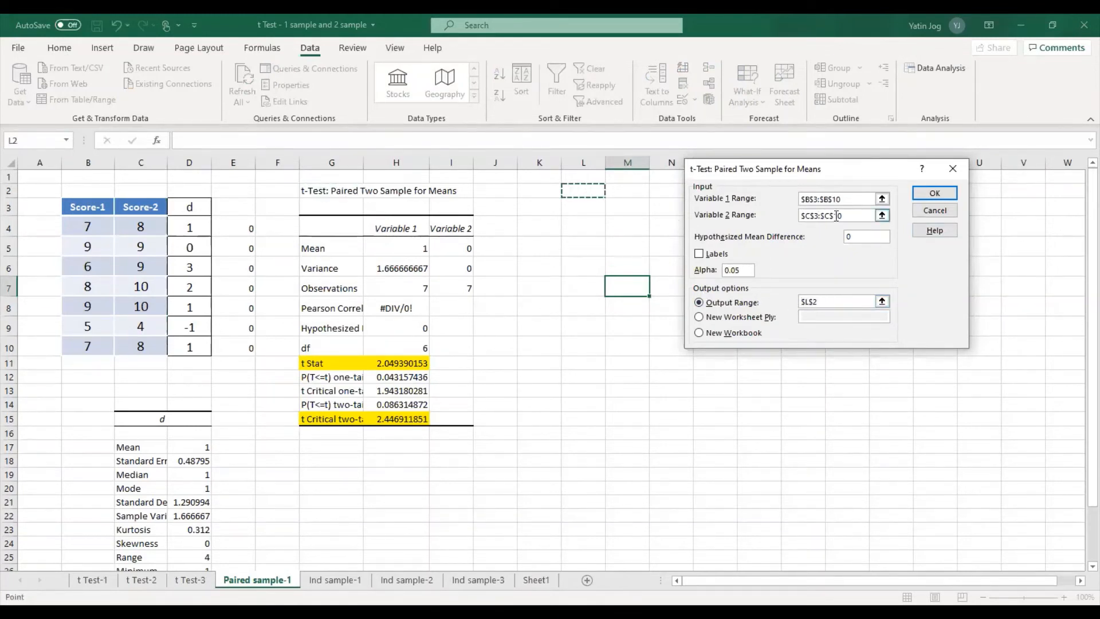
pyautogui.click(932, 195)
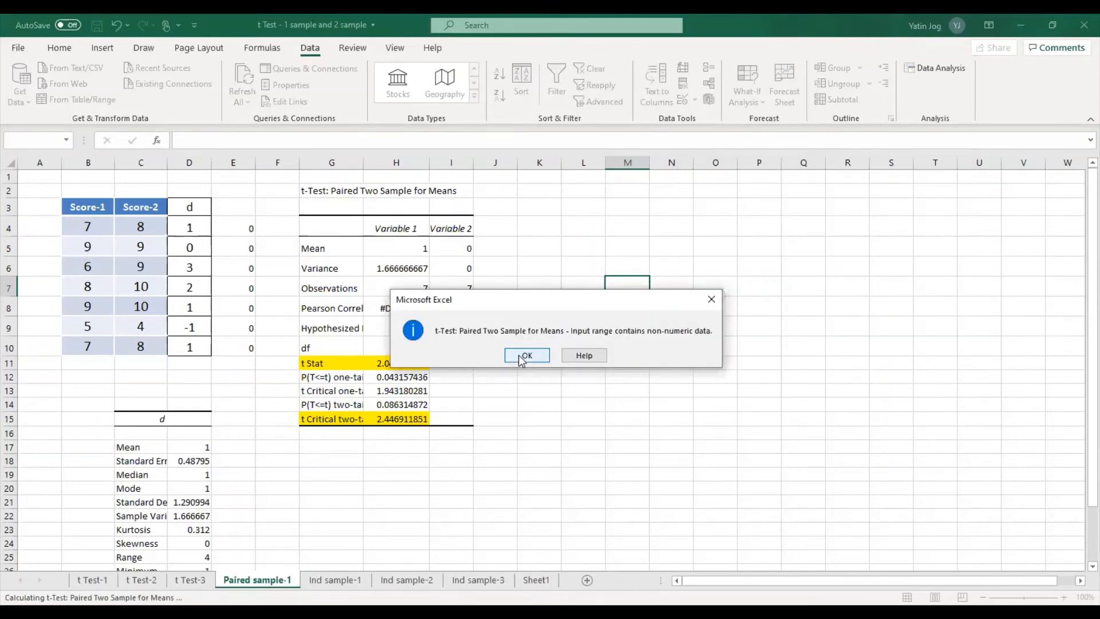
pyautogui.click(526, 356)
pyautogui.click(699, 255)
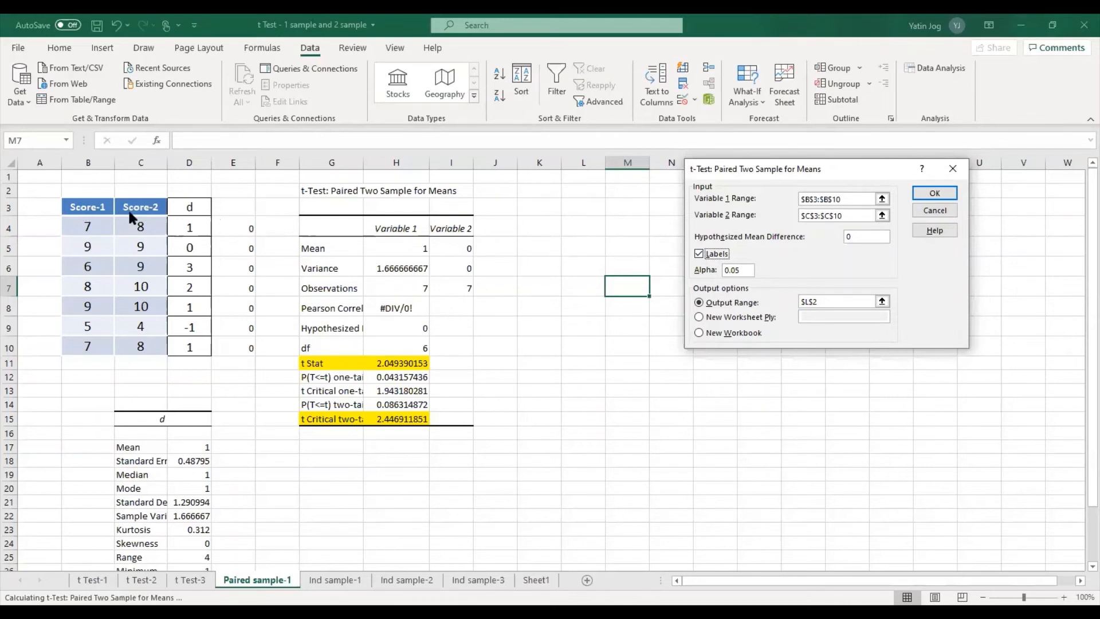
pyautogui.click(943, 192)
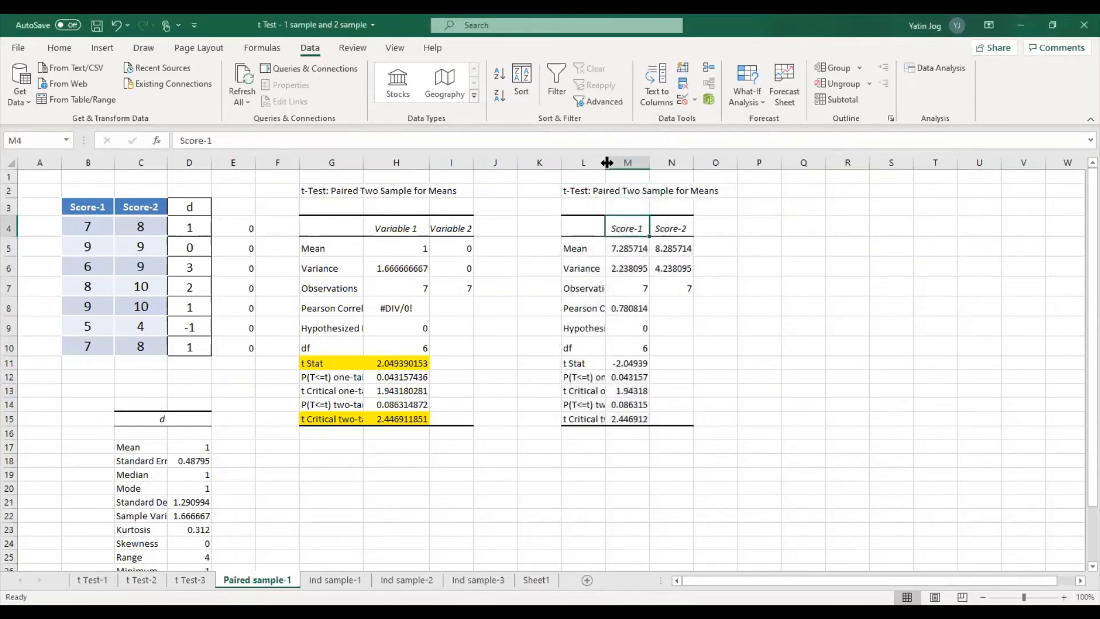
# Step: Widen columns L and M and highlight the t Stat cells L11:M11 and t Critical two-tail cells L15:M15 in yellow
pyautogui.moveTo(604, 162); pyautogui.dragTo(622, 162)
pyautogui.doubleClick(668, 163)
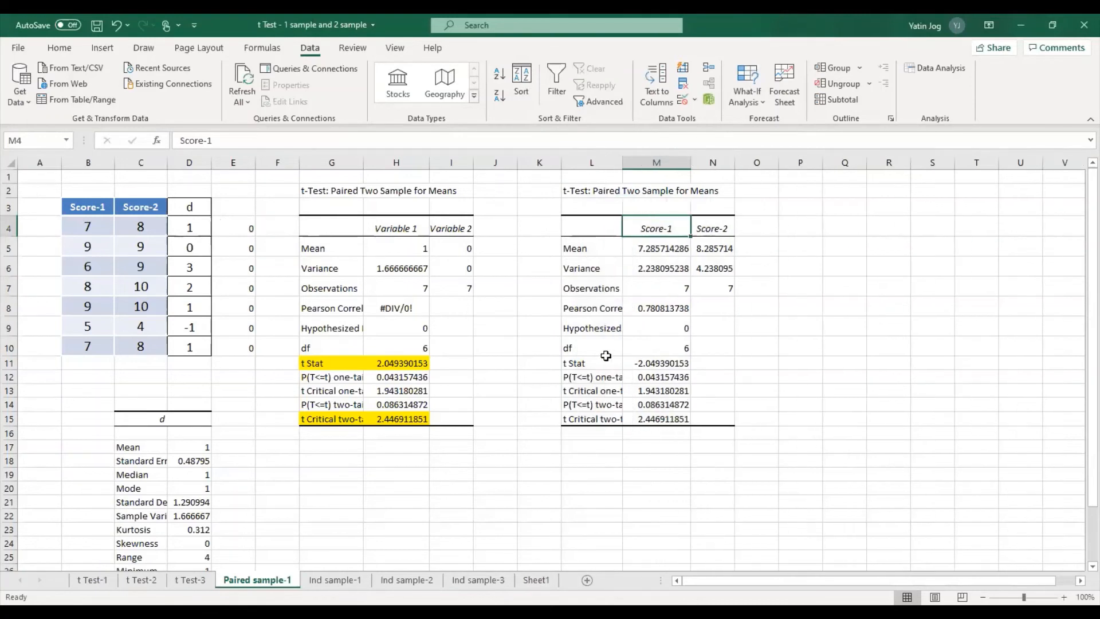
pyautogui.moveTo(595, 363); pyautogui.dragTo(659, 362)
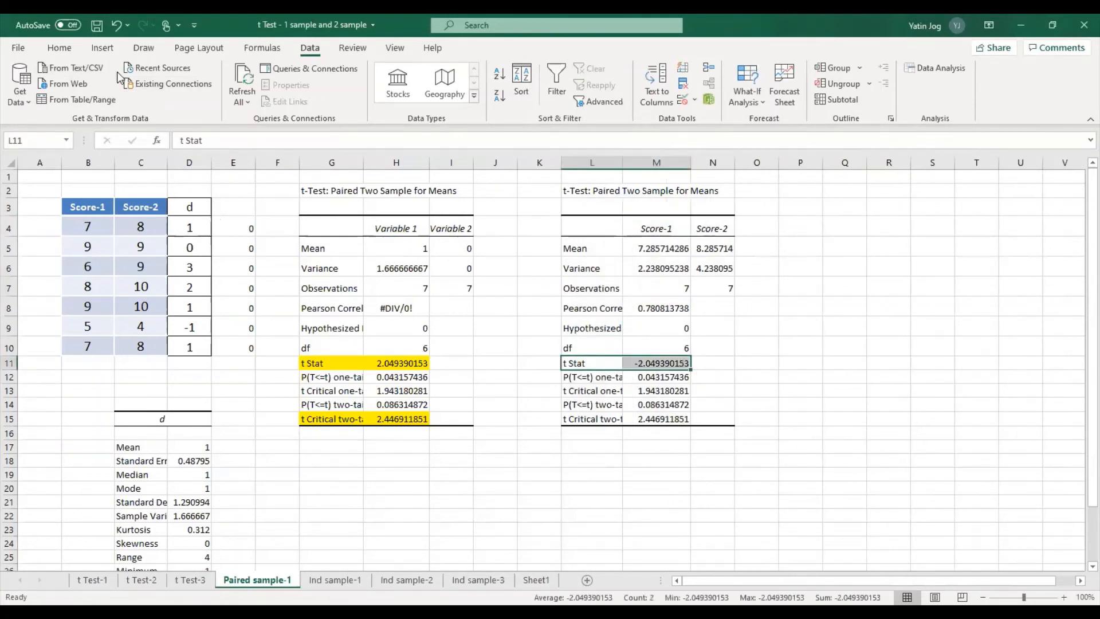
pyautogui.click(59, 48)
pyautogui.click(220, 96)
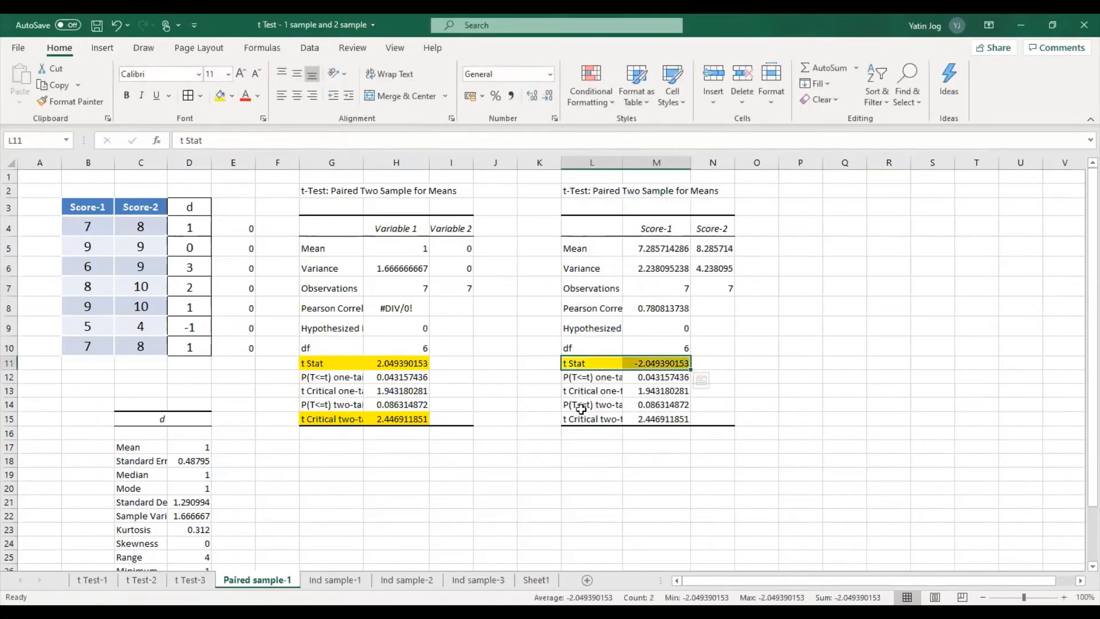
pyautogui.moveTo(579, 418); pyautogui.dragTo(643, 421)
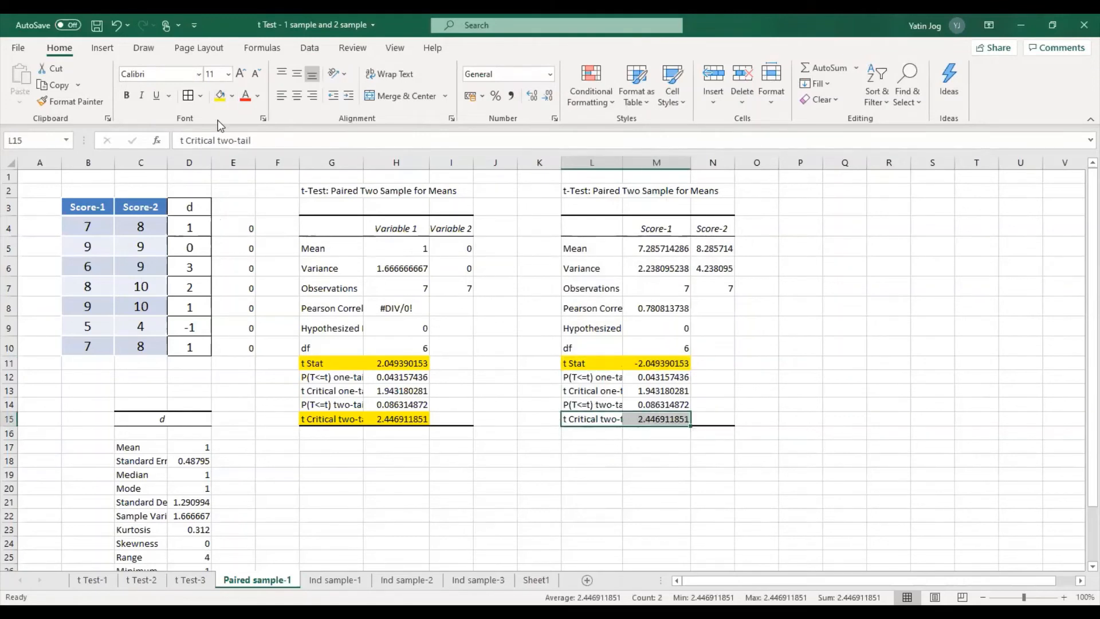
pyautogui.click(220, 96)
pyautogui.click(524, 541)
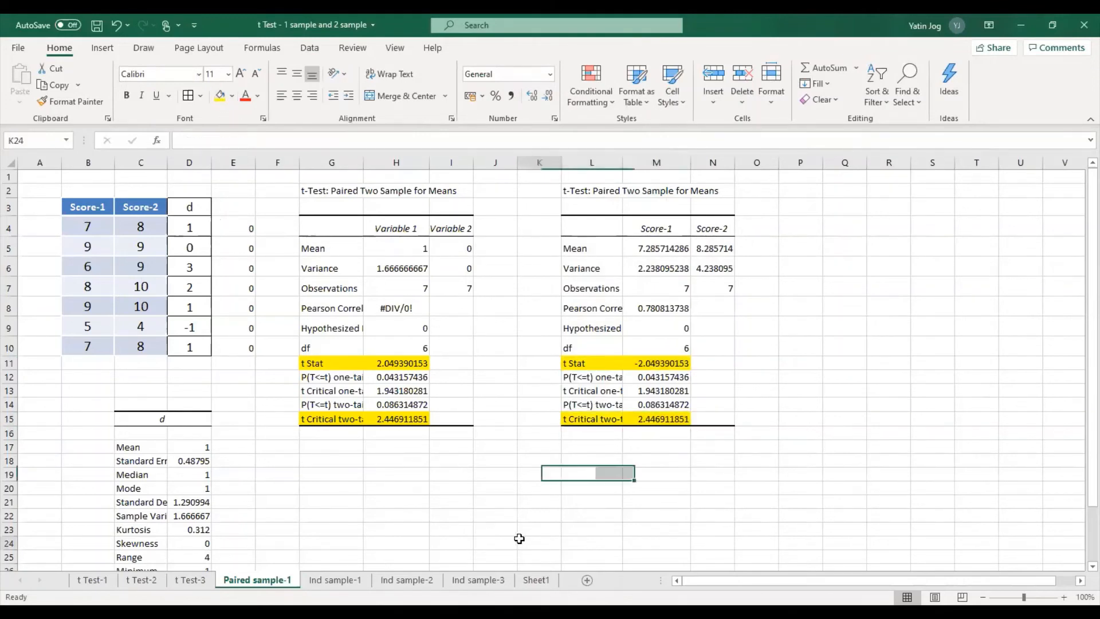
# Step: Compare the t Stat and two-tail critical values between the two paired t-test outputs and review the difference summary statistics
pyautogui.click(369, 363)
pyautogui.click(651, 367)
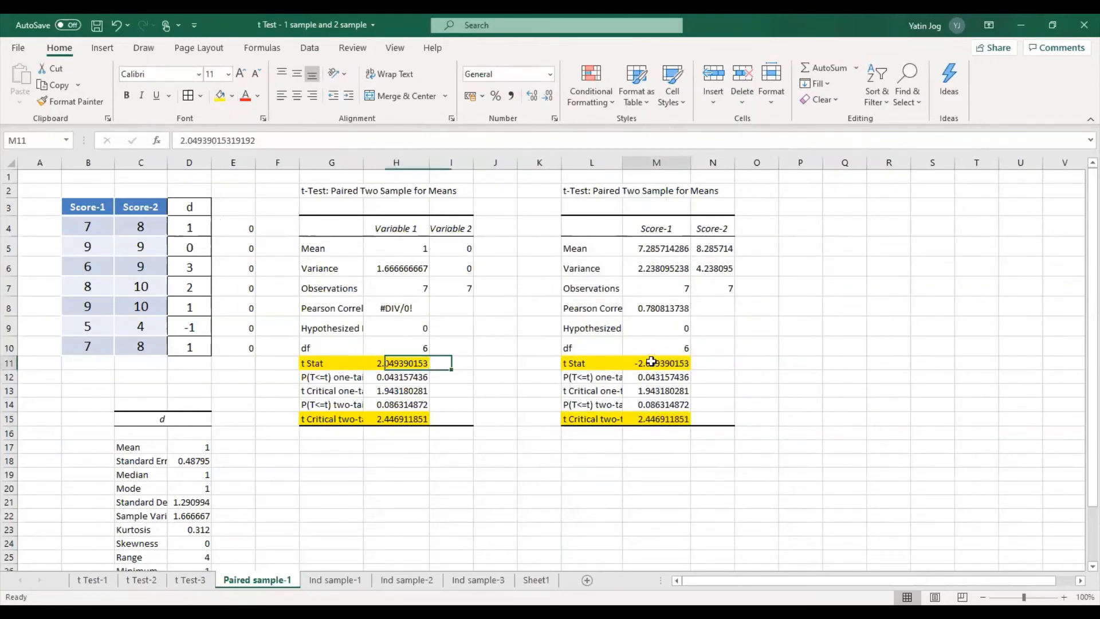
pyautogui.click(399, 419)
pyautogui.click(654, 422)
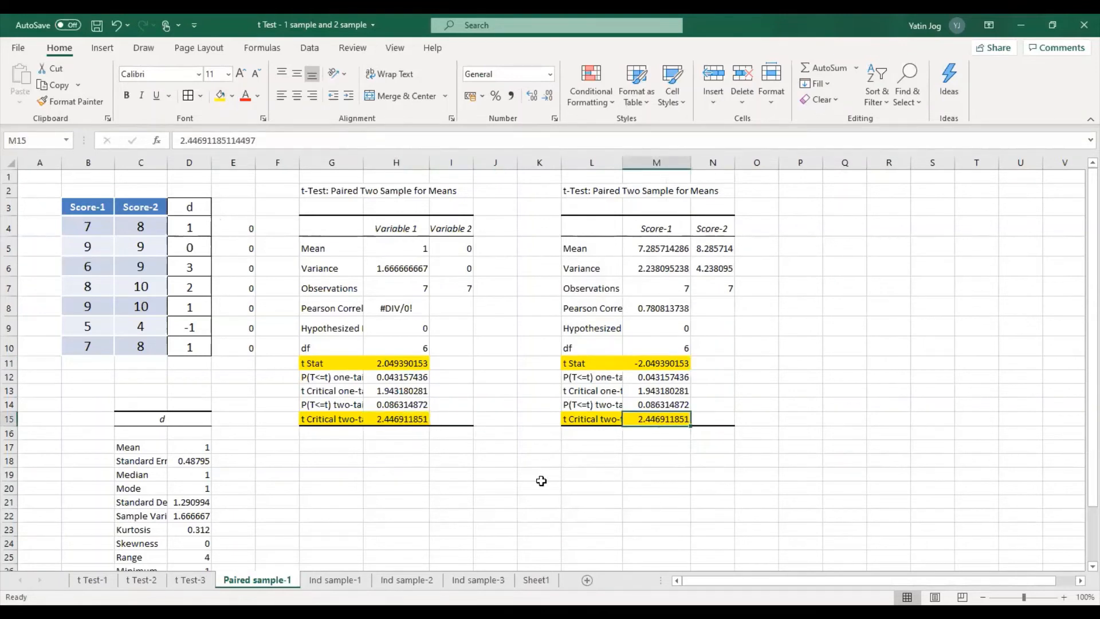
pyautogui.scroll(-1, 254, 438)
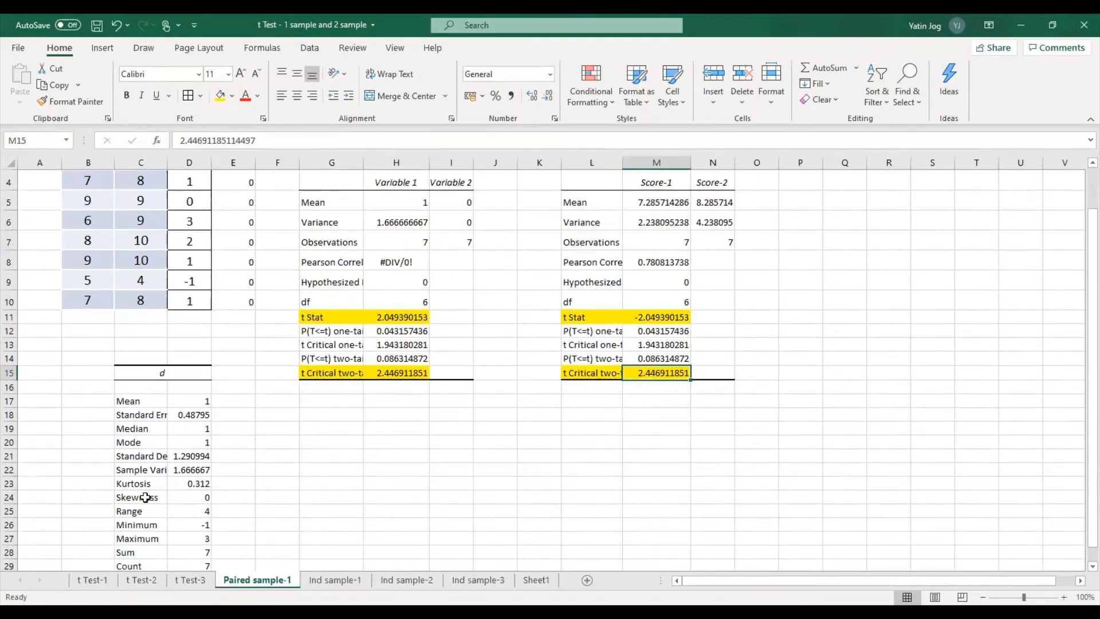
pyautogui.click(279, 442)
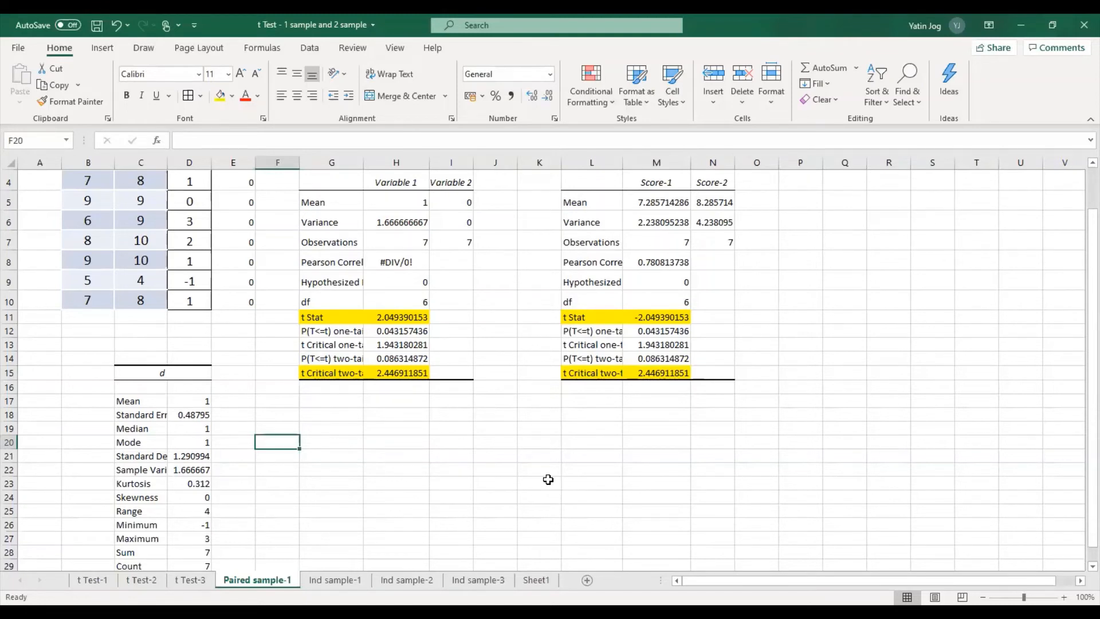
# Step: Calculate the t statistic for the differences in F20 with the formula =D17/(D21/SQRT(D29))
pyautogui.write('=')
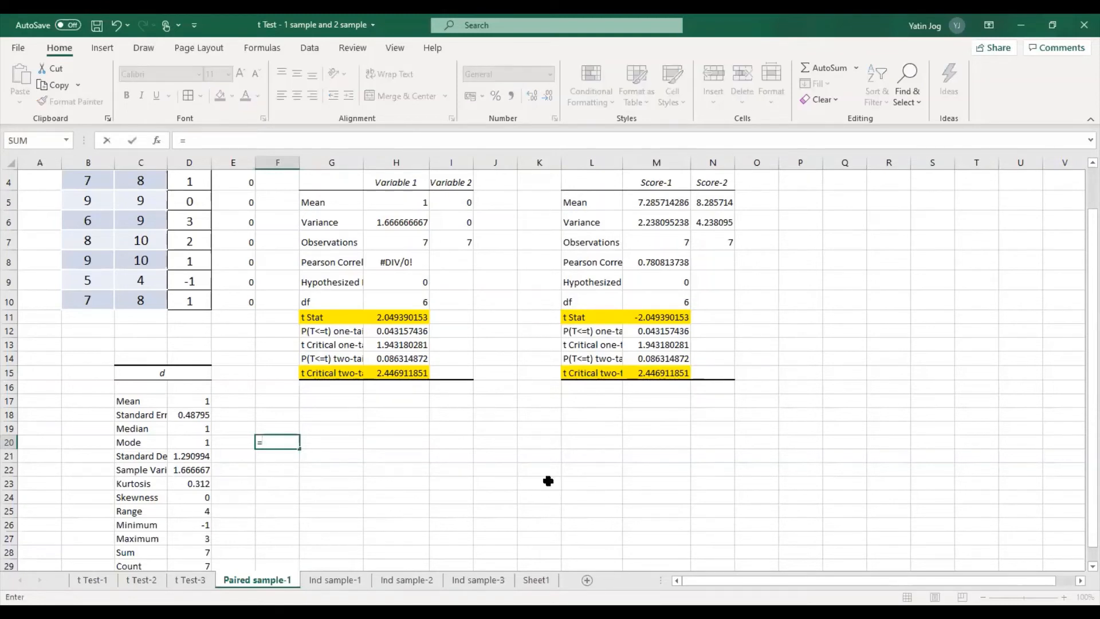
pyautogui.click(198, 402)
pyautogui.write('/')
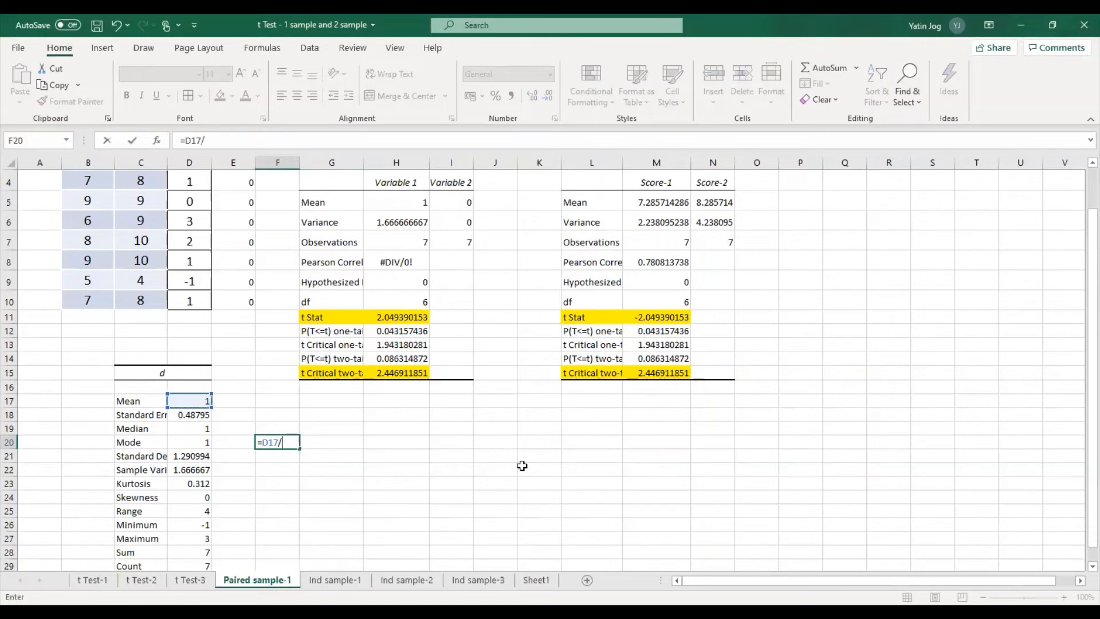
pyautogui.write('(')
pyautogui.click(188, 457)
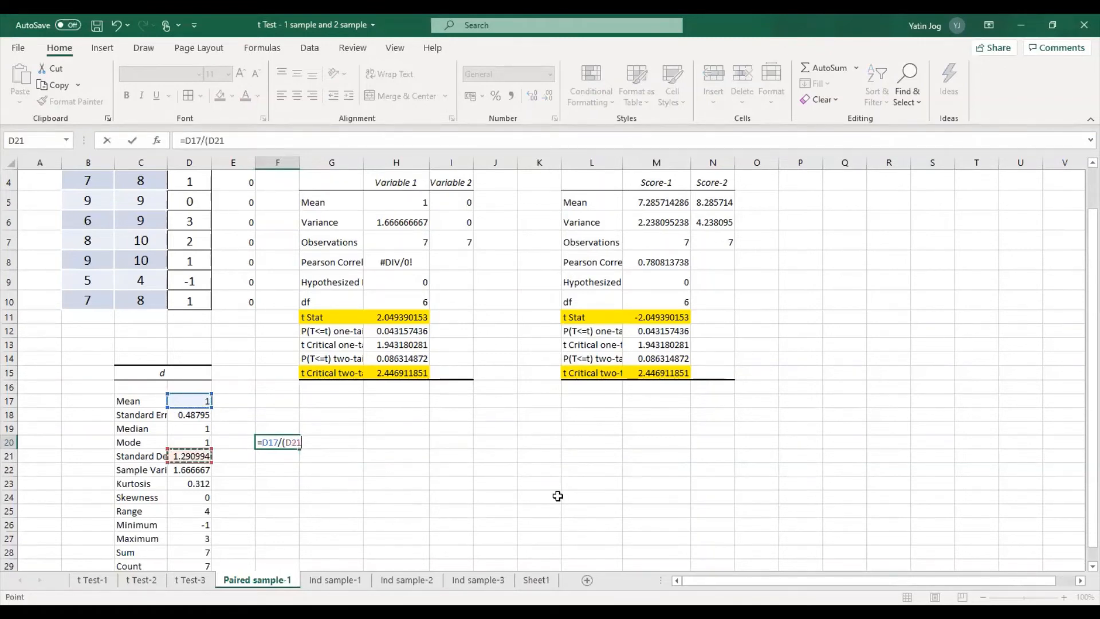
pyautogui.write('/sqrt')
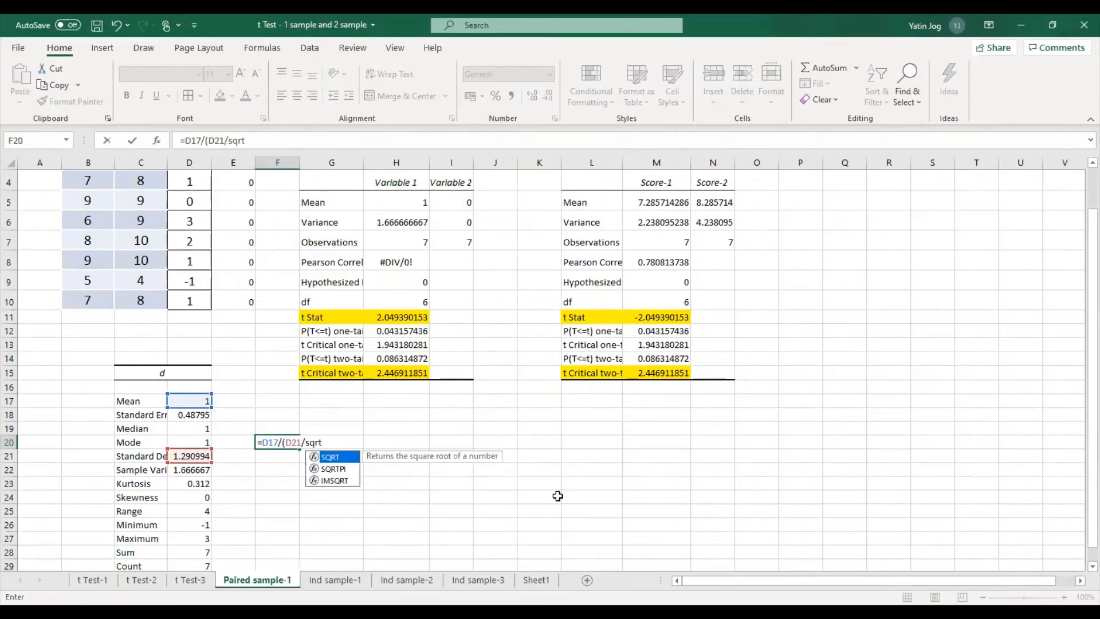
pyautogui.write('(')
pyautogui.scroll(-2, 157, 458)
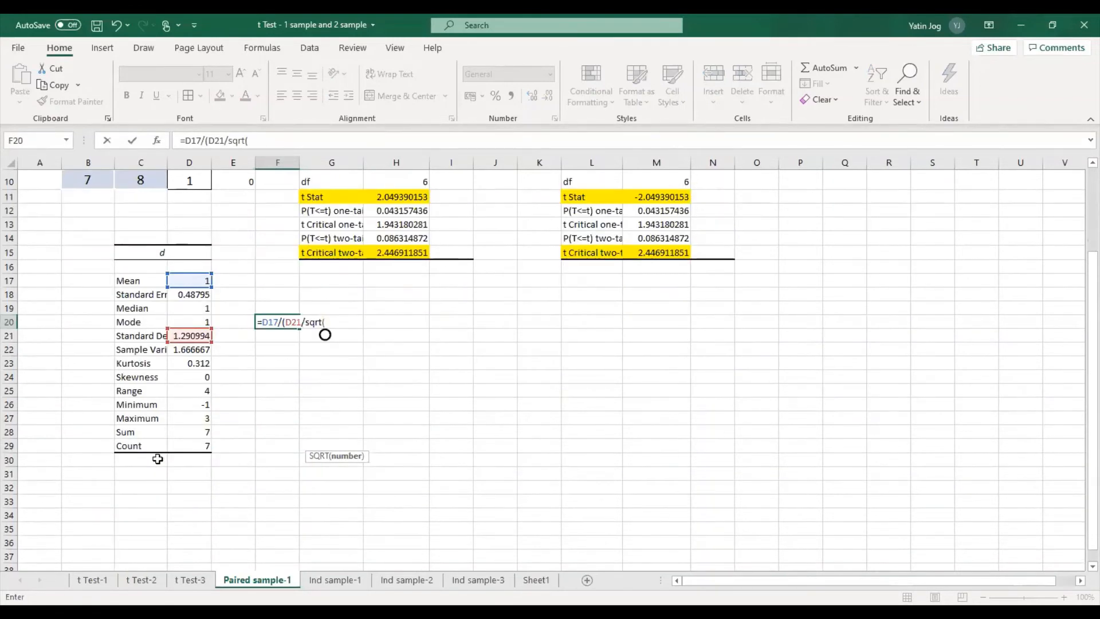
pyautogui.click(189, 445)
pyautogui.write(')')
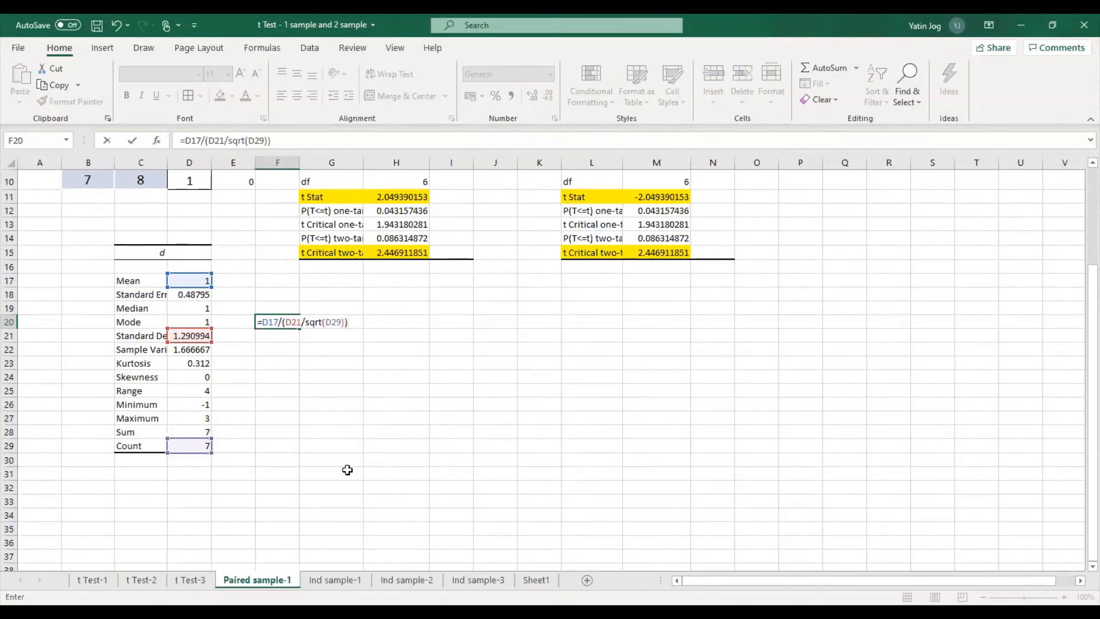
pyautogui.write(')')
pyautogui.press('Return')
# Step: Label F19 as Cal and format F19:F20 with centred text, borders and a yellow fill
pyautogui.scroll(2, 347, 469)
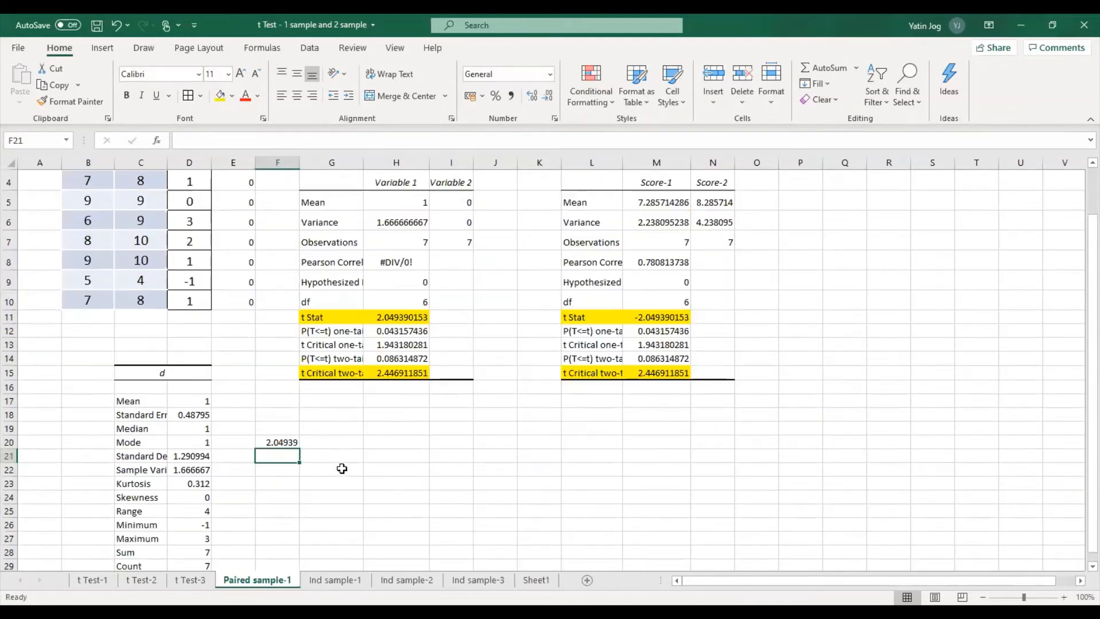
pyautogui.click(275, 429)
pyautogui.write('Cal')
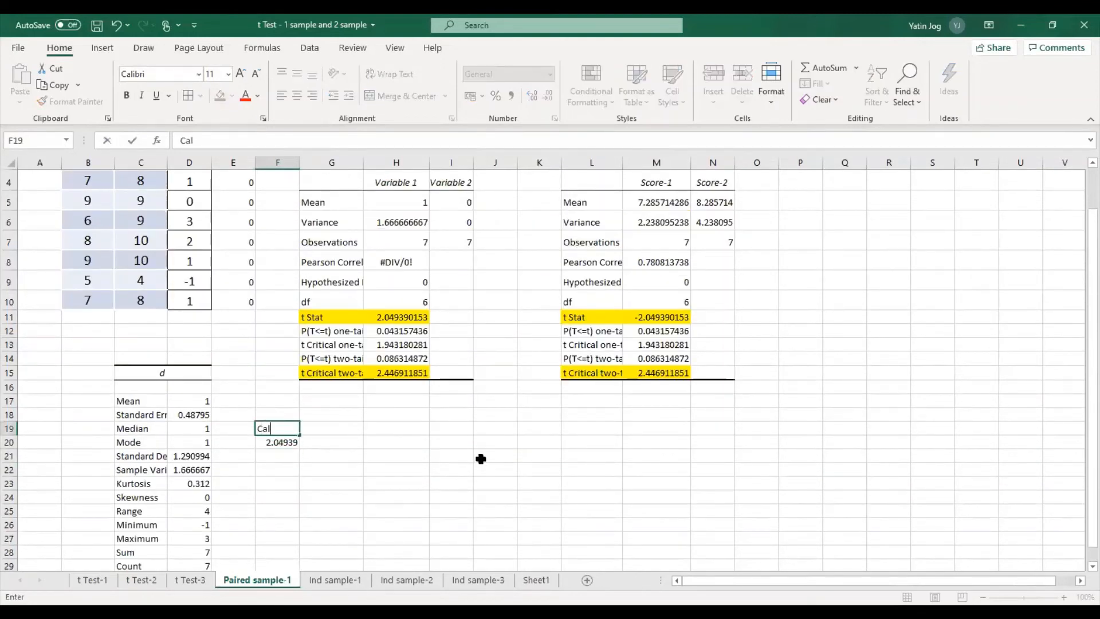
pyautogui.click(480, 458)
pyautogui.moveTo(287, 430); pyautogui.dragTo(284, 442)
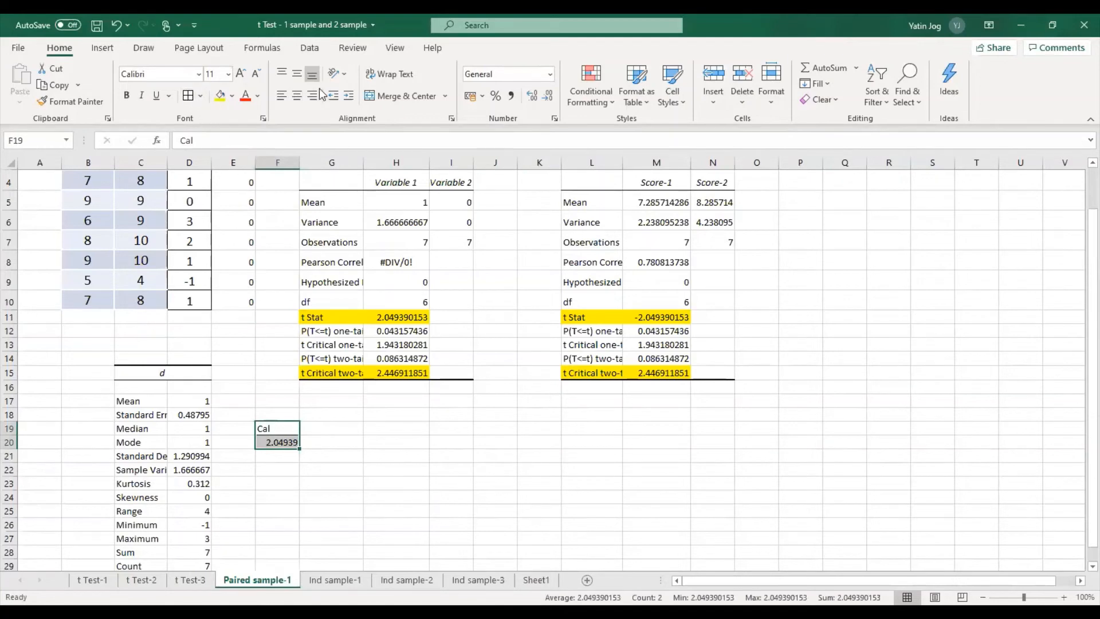
pyautogui.click(297, 96)
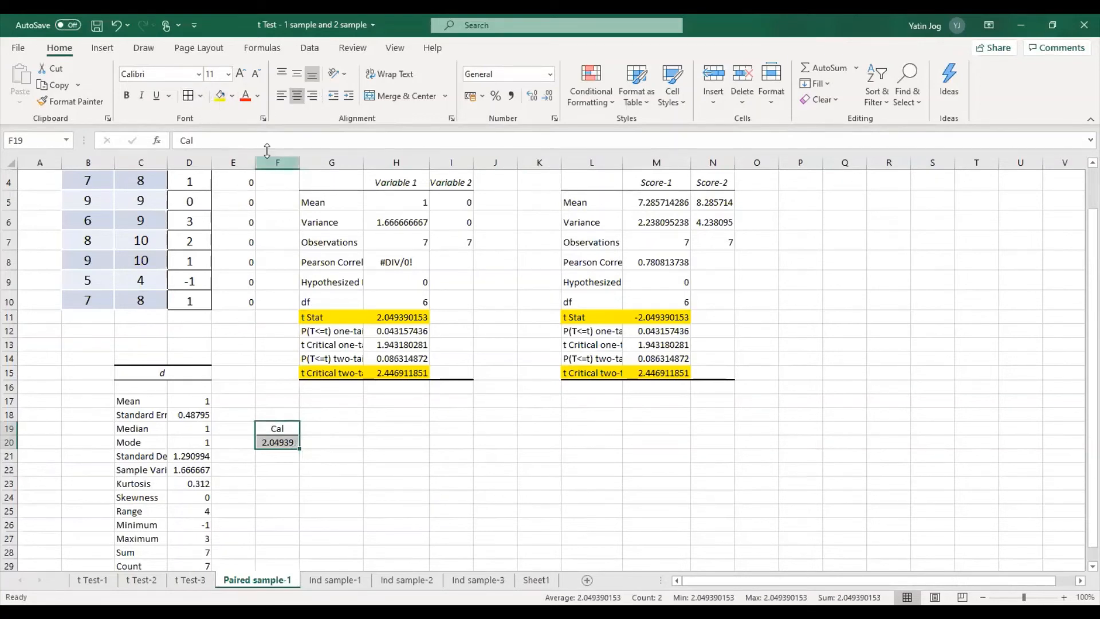
pyautogui.click(220, 96)
pyautogui.hotkey('ctrl', 'q')
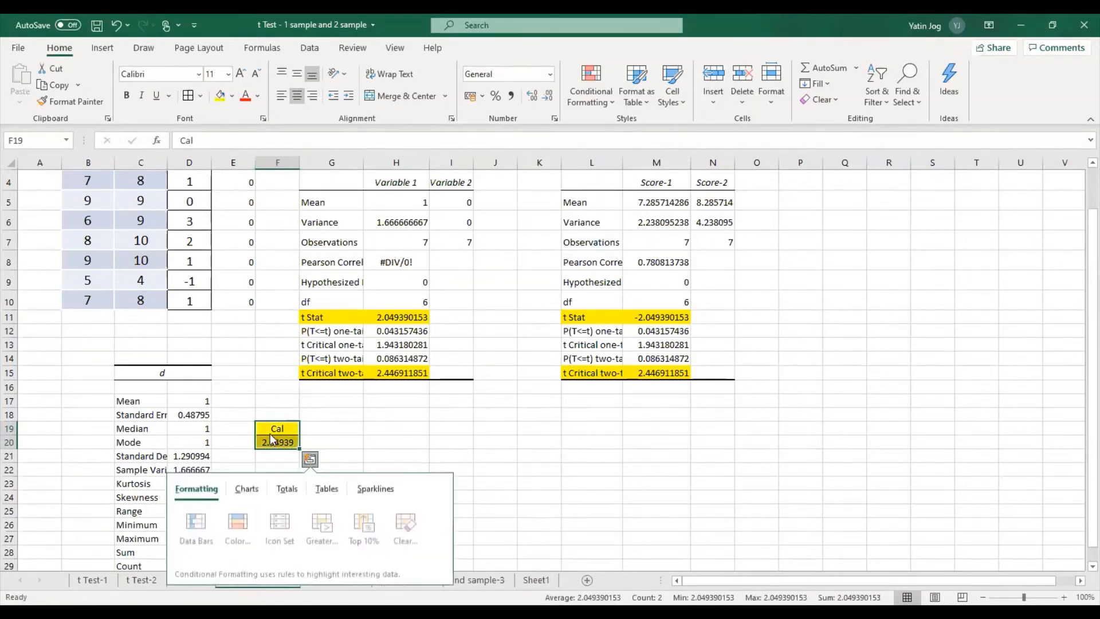
pyautogui.press('Escape')
# Step: Compare the calculated t in F20 with the t Stat in H11 and M11 and the two-tail critical value in H15
pyautogui.click(274, 441)
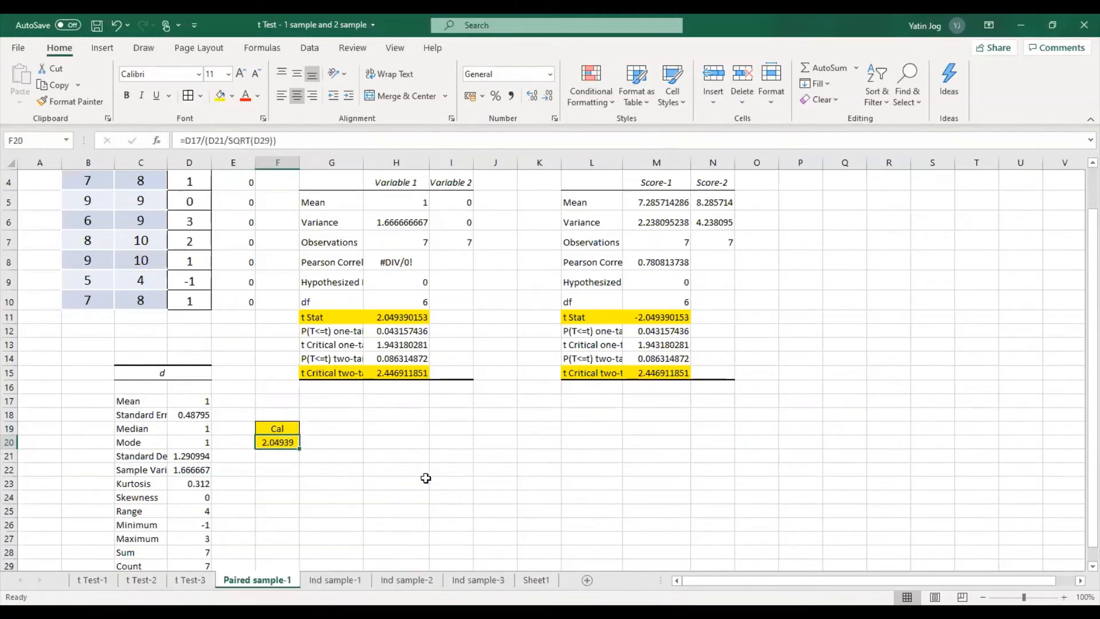
pyautogui.click(393, 317)
pyautogui.scroll(1, 461, 343)
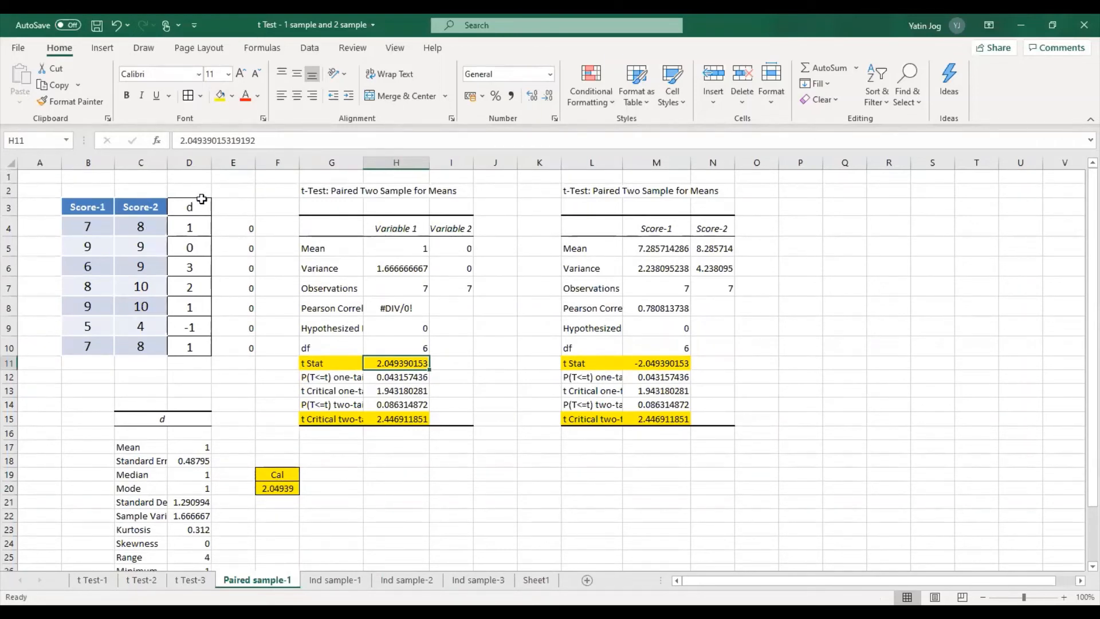
pyautogui.moveTo(200, 203); pyautogui.dragTo(205, 343)
pyautogui.click(644, 365)
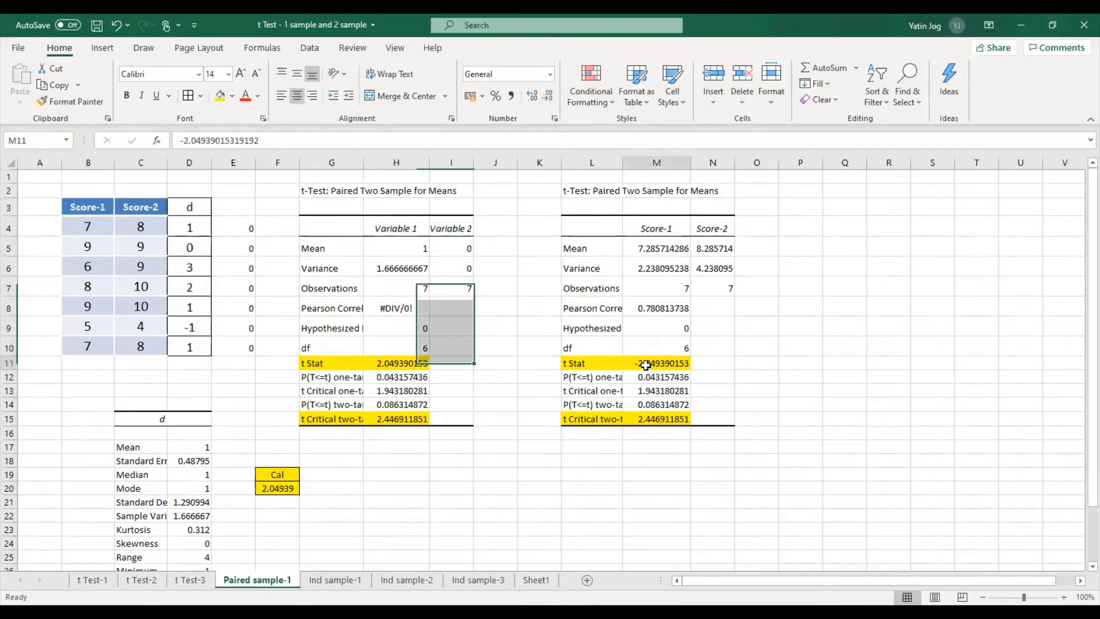
pyautogui.moveTo(99, 208); pyautogui.dragTo(134, 346)
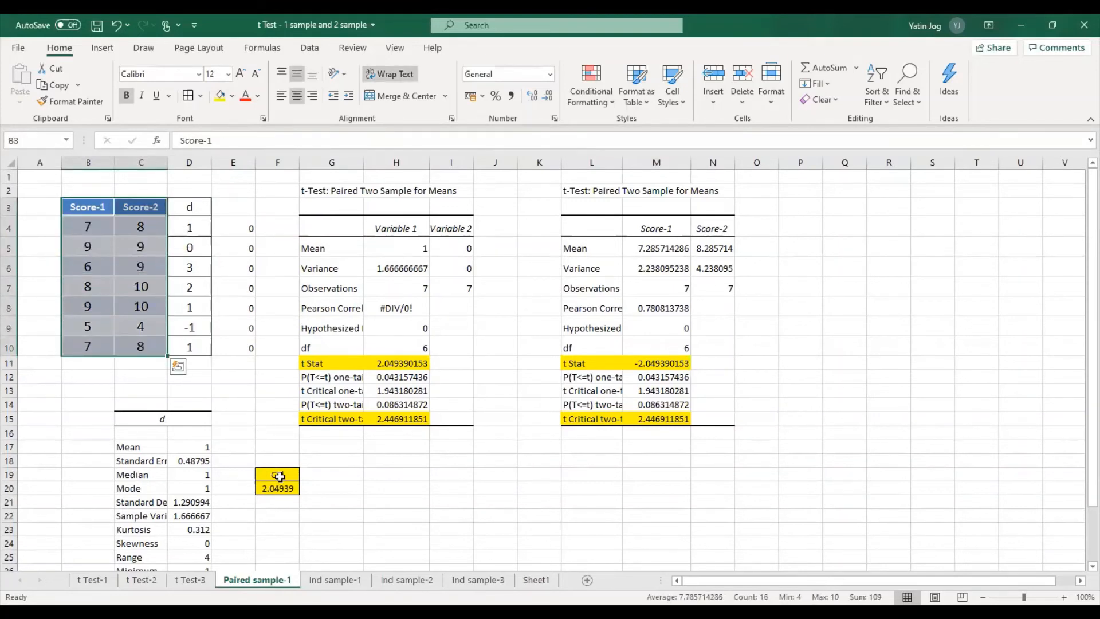
pyautogui.click(321, 493)
pyautogui.click(406, 488)
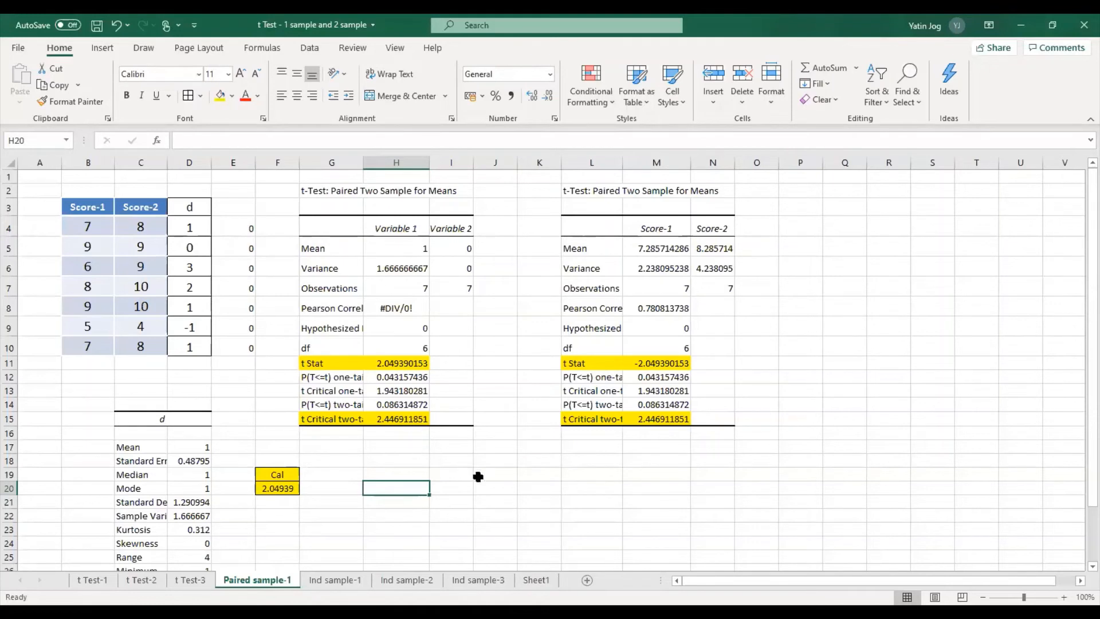
pyautogui.click(388, 363)
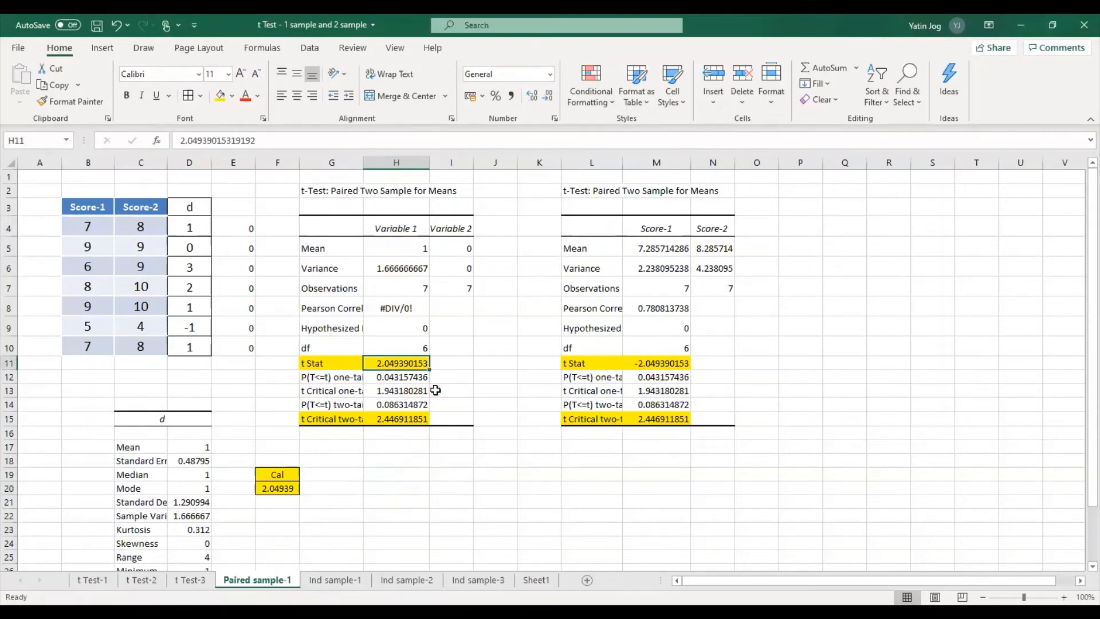
pyautogui.click(406, 419)
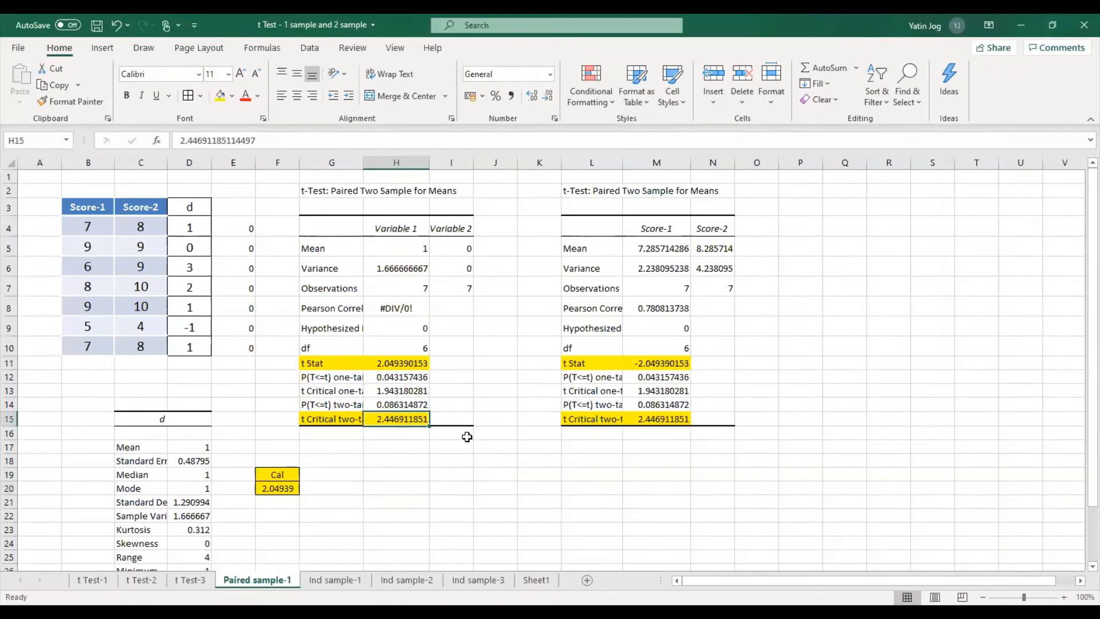
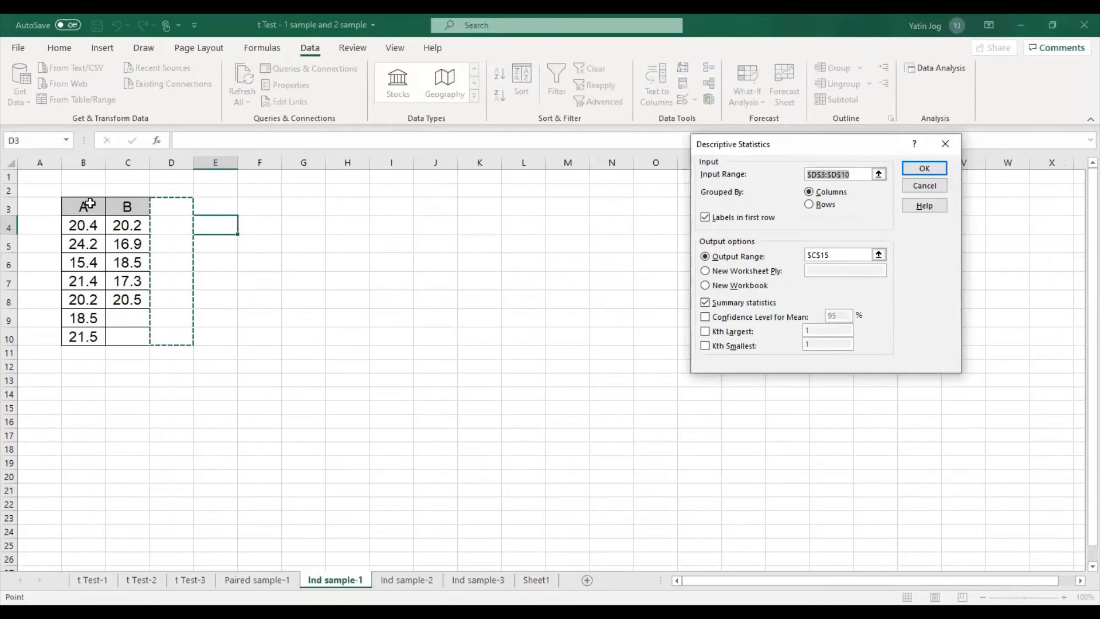
# Step: On Ind sample-1, run Descriptive Statistics for B3:C10 with labels in the first row, summary statistics and output starting at E3
pyautogui.moveTo(90, 203); pyautogui.dragTo(127, 337)
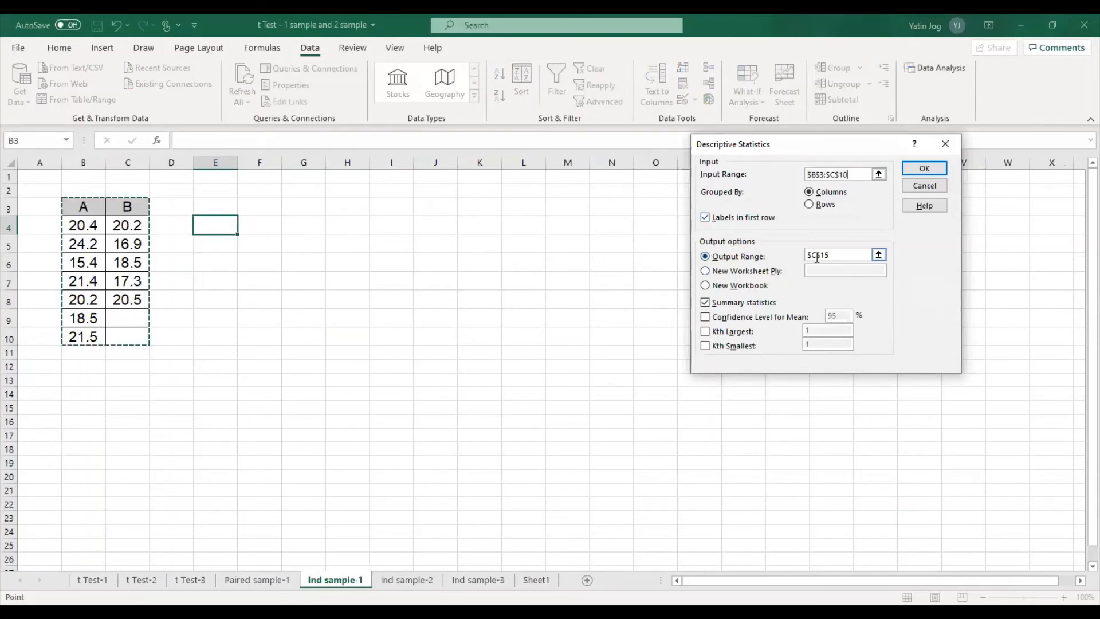
pyautogui.moveTo(835, 258); pyautogui.dragTo(802, 261)
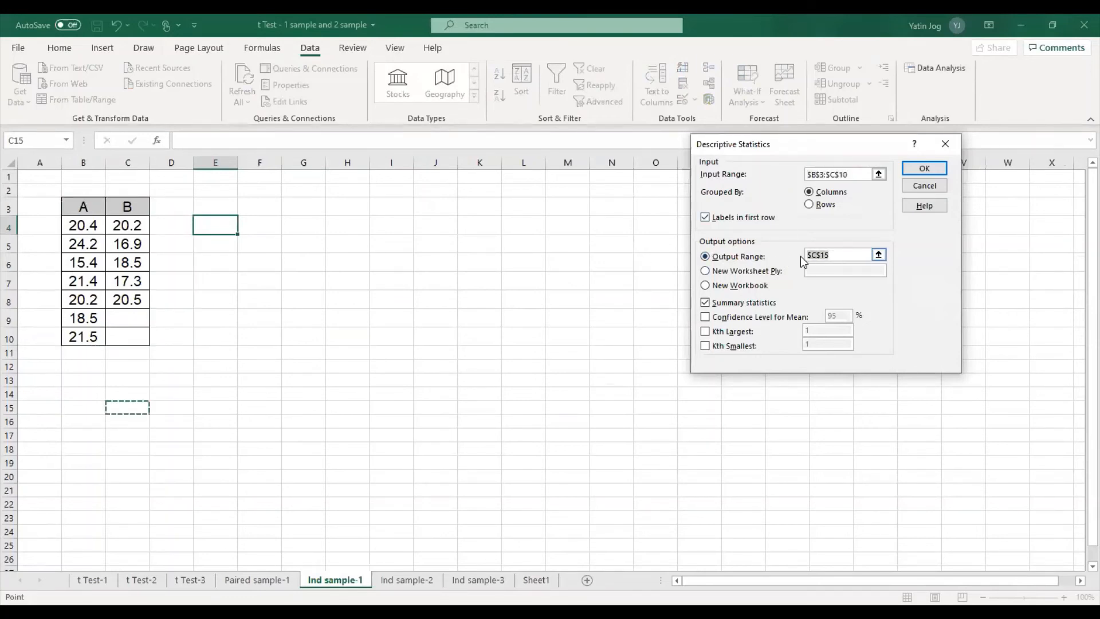
pyautogui.click(226, 207)
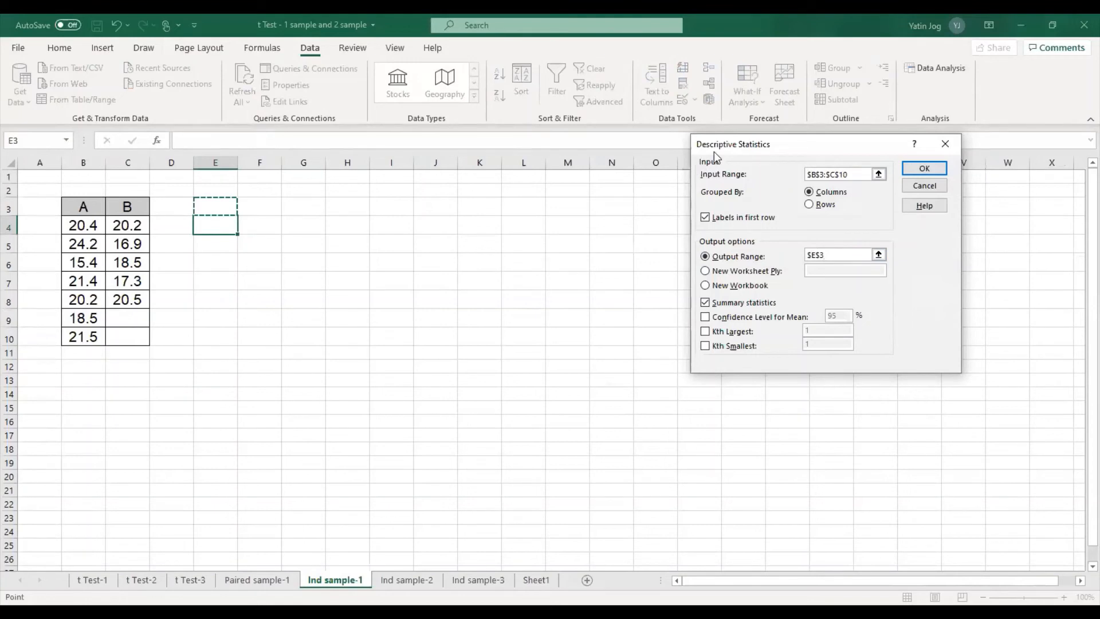
pyautogui.click(732, 305)
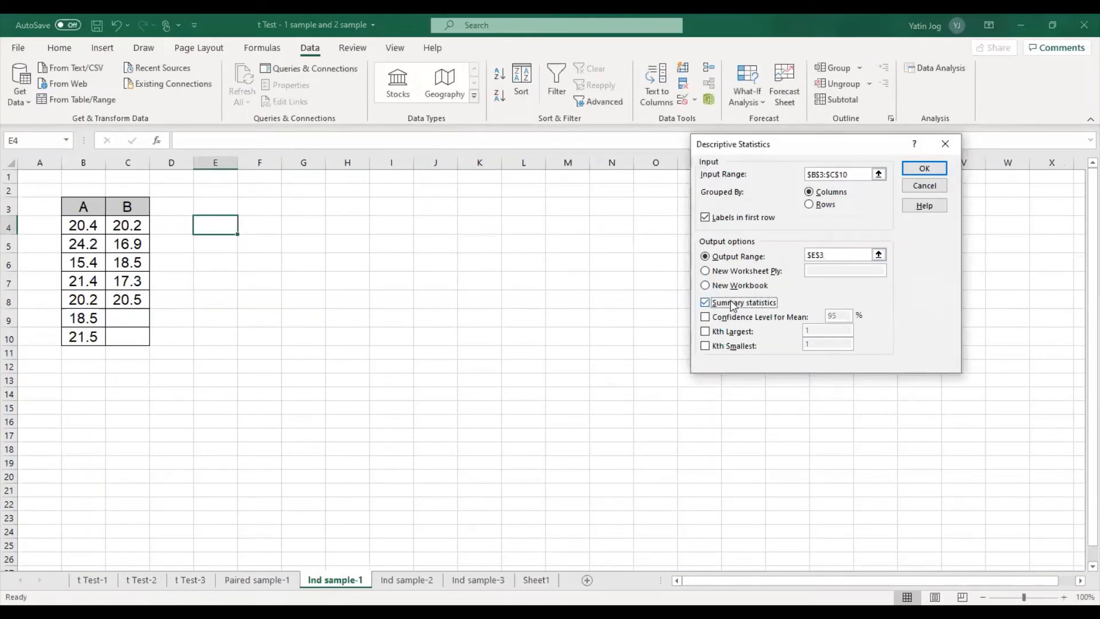
pyautogui.press('Return')
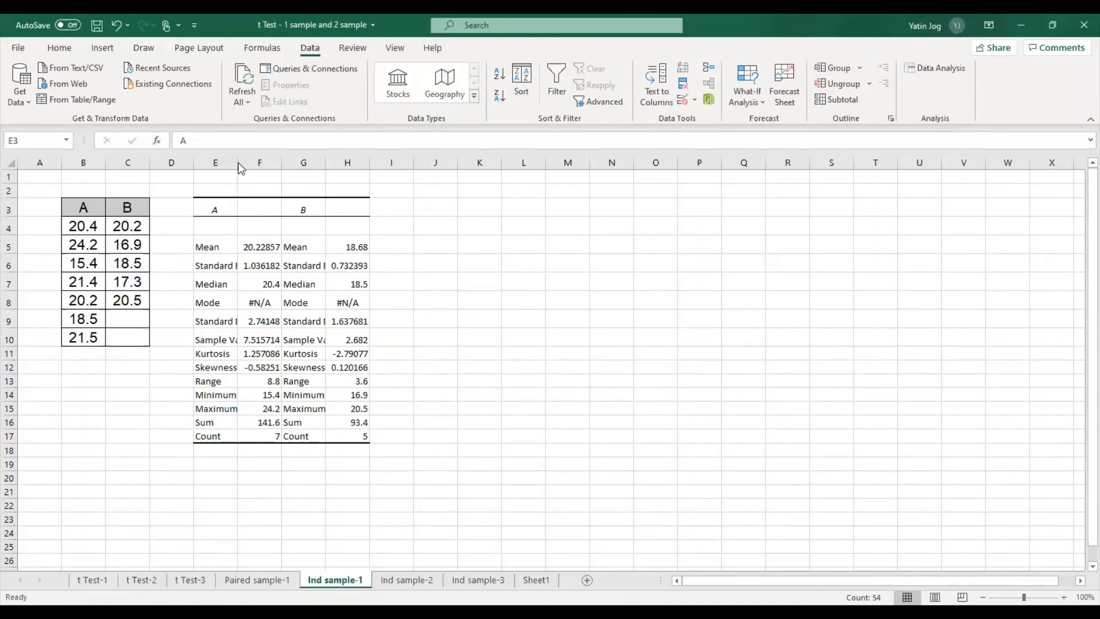
# Step: Widen columns E and G and highlight the Sample Variance row E10:H10 in yellow
pyautogui.moveTo(237, 166); pyautogui.dragTo(249, 166)
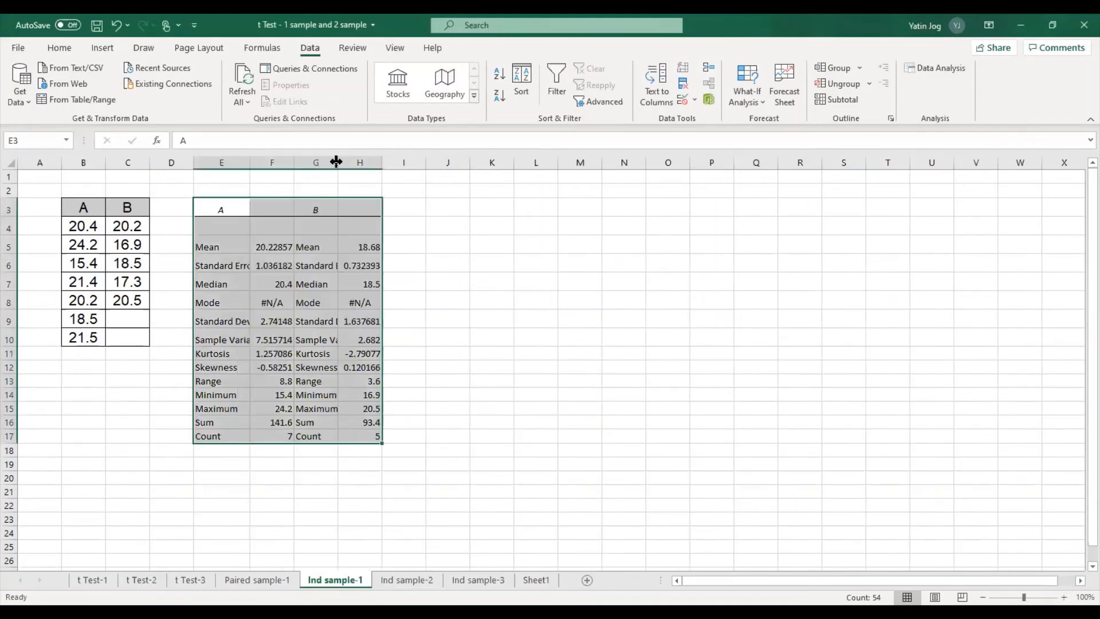
pyautogui.moveTo(336, 162); pyautogui.dragTo(342, 162)
pyautogui.click(312, 288)
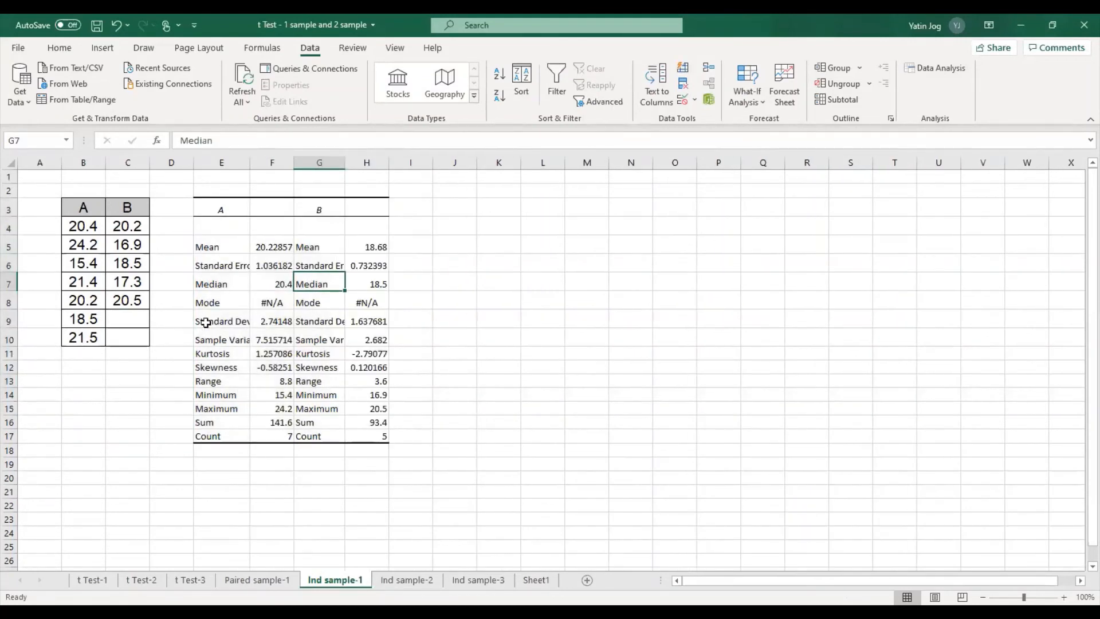
pyautogui.moveTo(231, 342); pyautogui.dragTo(359, 335)
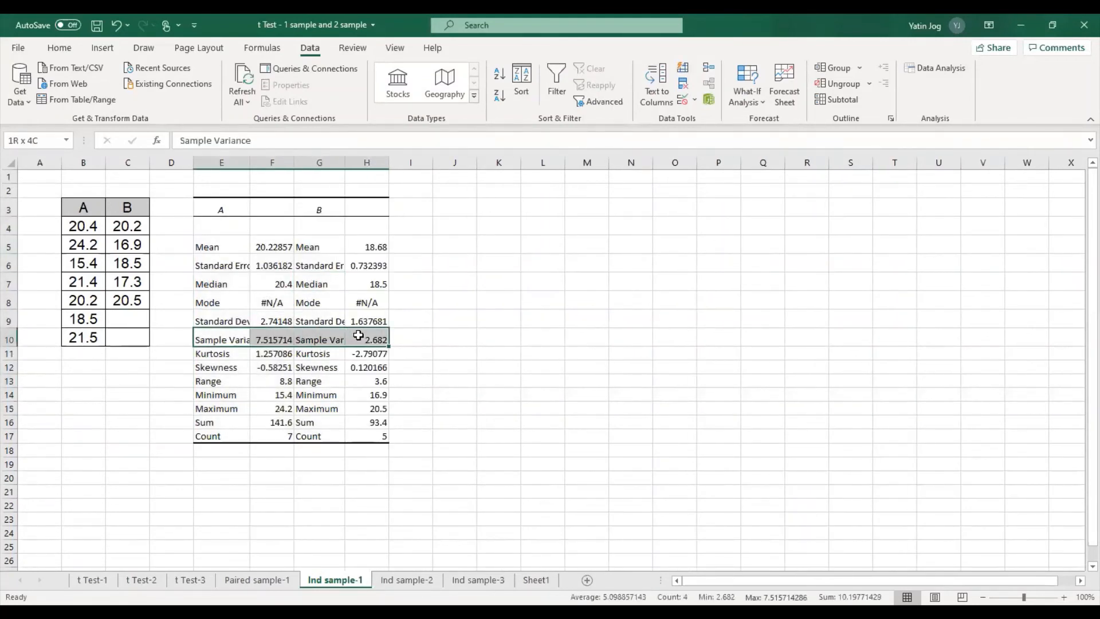
pyautogui.click(60, 48)
pyautogui.click(220, 96)
pyautogui.click(288, 338)
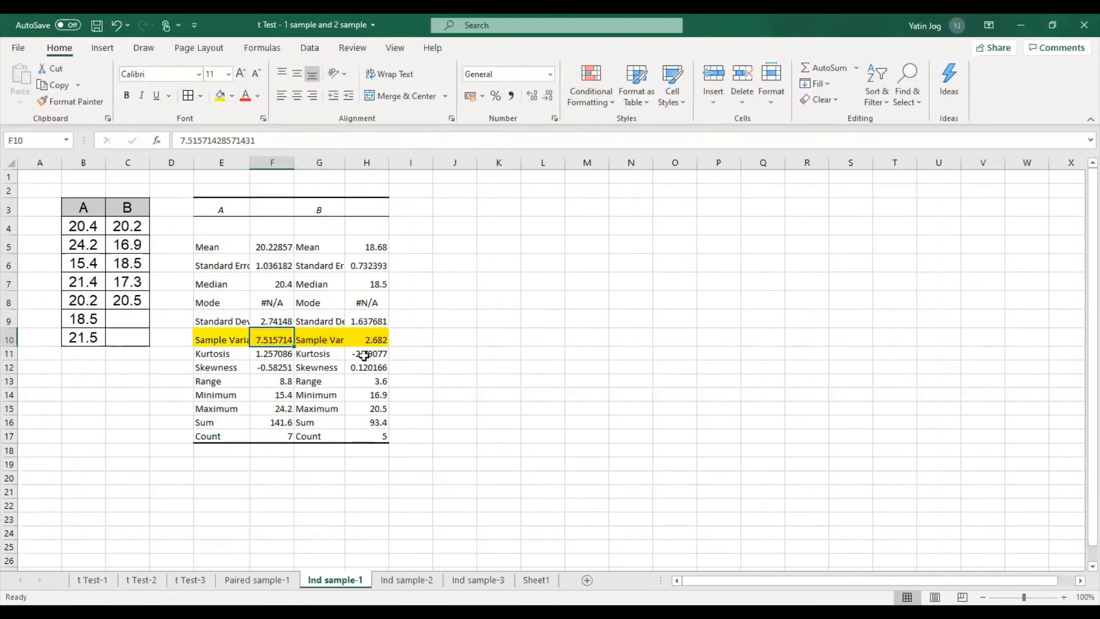
pyautogui.click(365, 342)
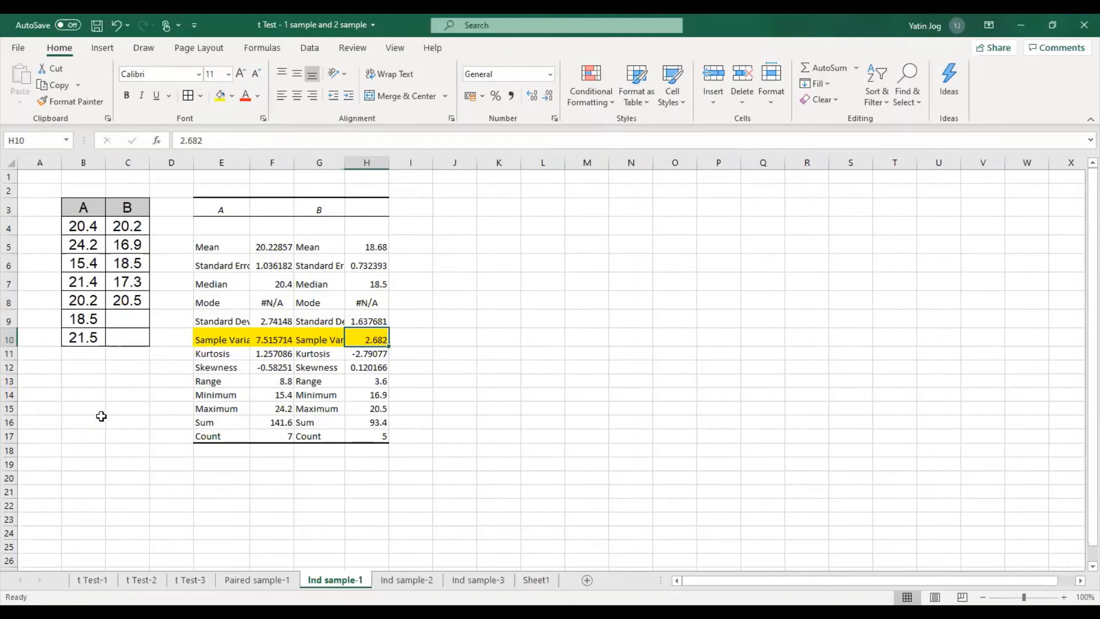
# Step: Enter the row labels A in E20 and B in E21 below the summary statistics
pyautogui.click(217, 479)
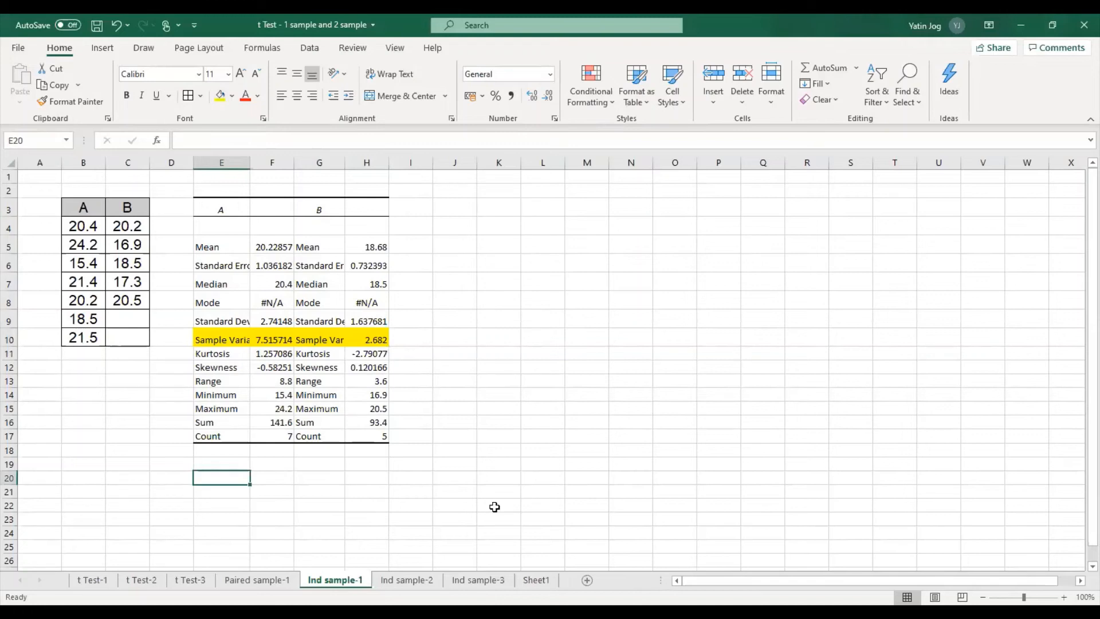
pyautogui.write('A')
pyautogui.press('Return')
pyautogui.write('B')
pyautogui.press('Tab')
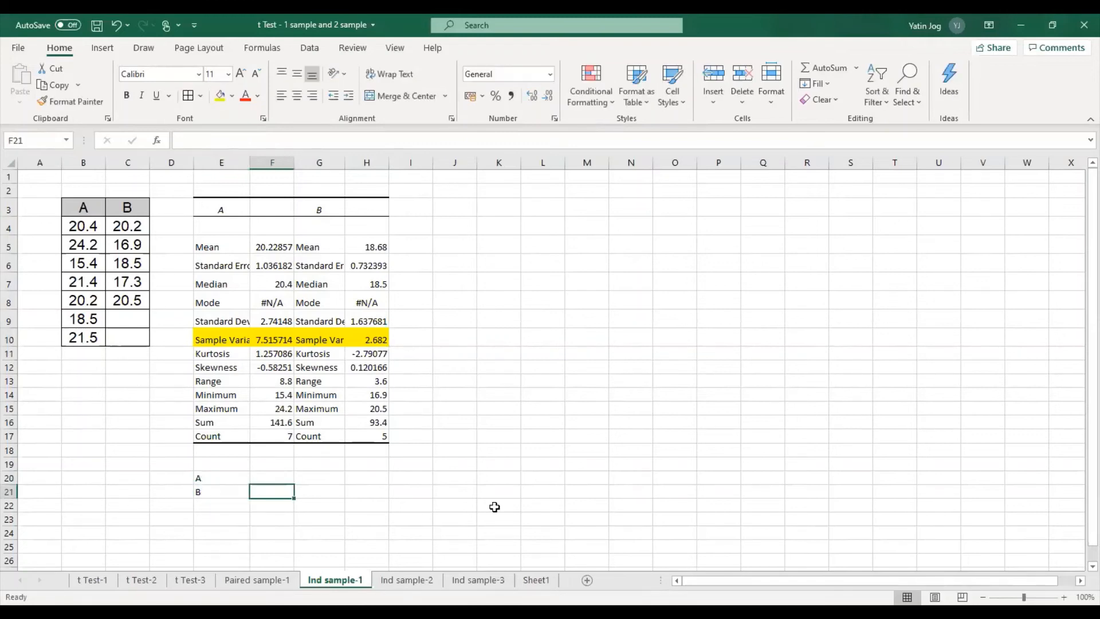
# Step: Calculate sample A's variance in F20 with VAR over B4:B10 and check it against the Sample Variance in F10
pyautogui.press('Up')
pyautogui.write('=')
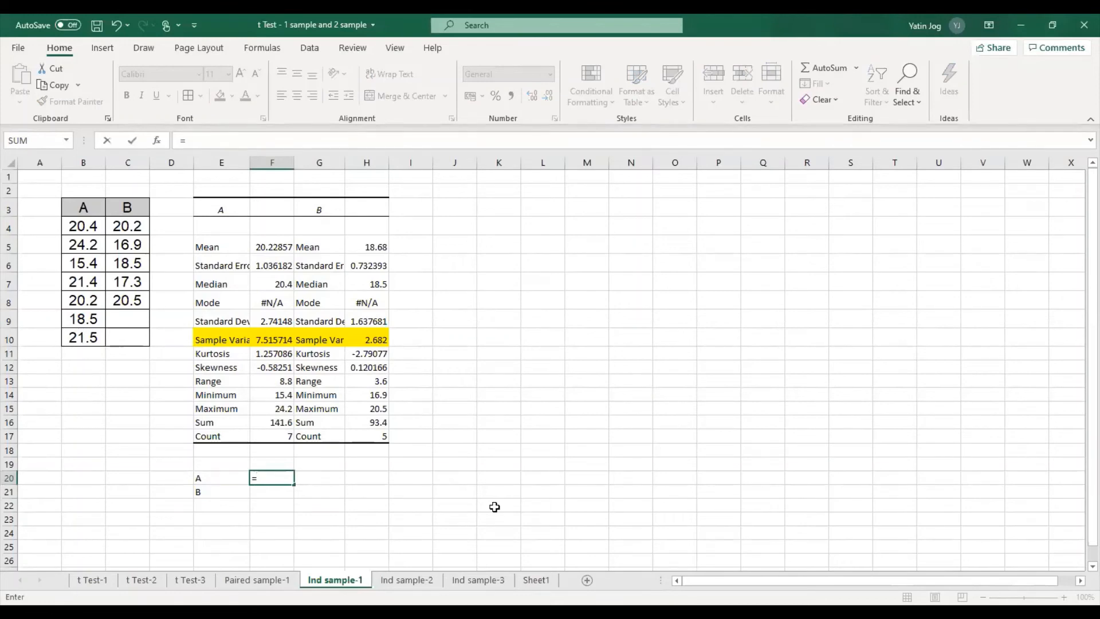
pyautogui.write('var(')
pyautogui.click(85, 231)
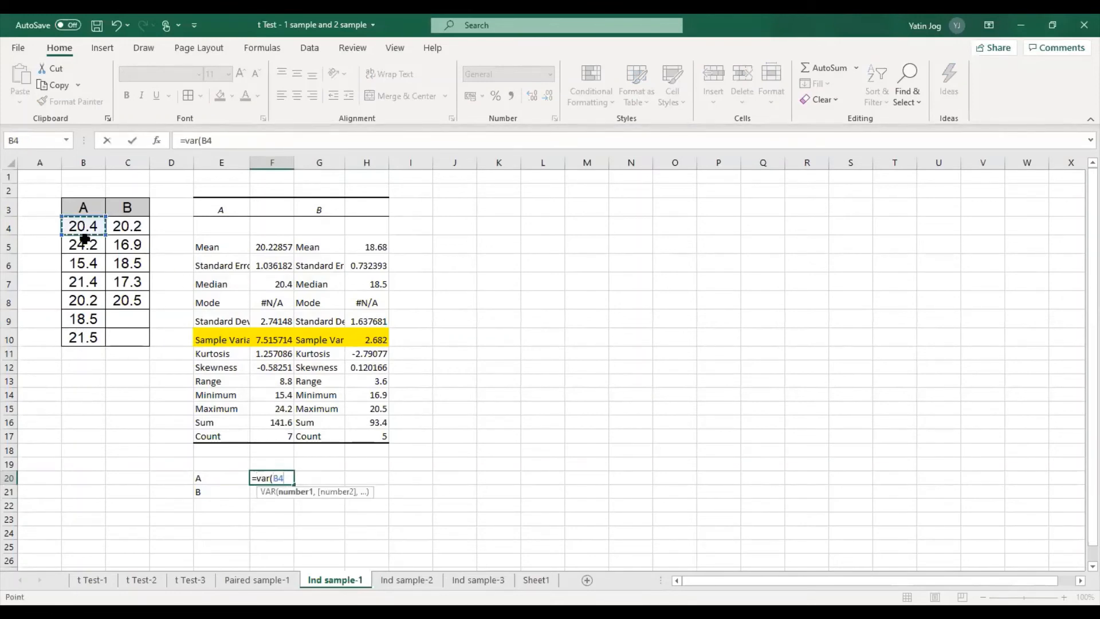
pyautogui.moveTo(84, 239); pyautogui.dragTo(77, 337)
pyautogui.press('Return')
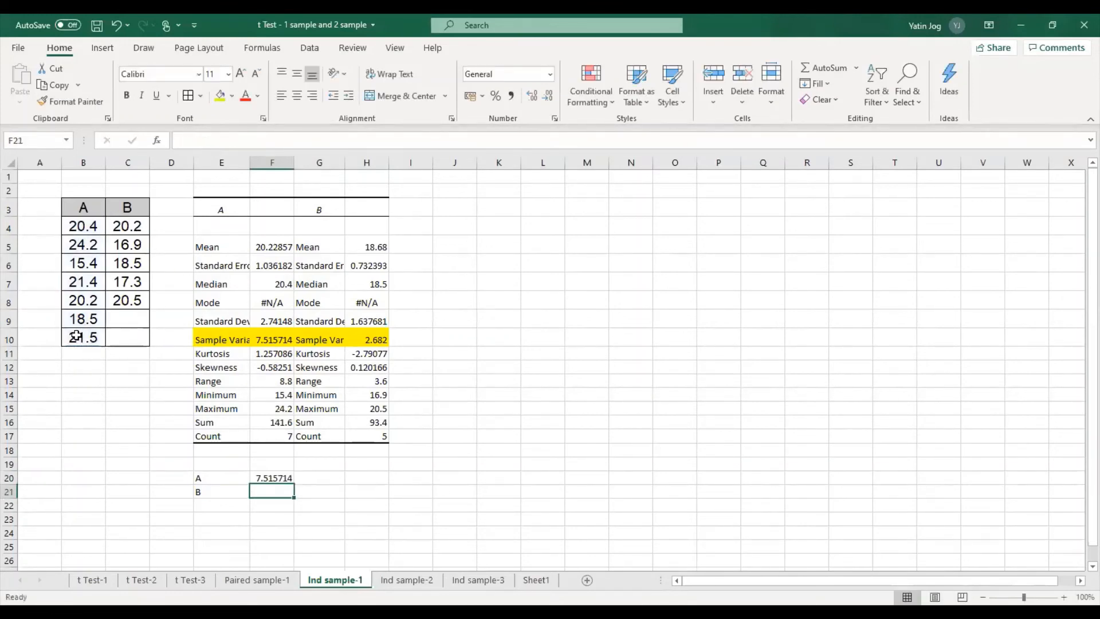
pyautogui.click(272, 340)
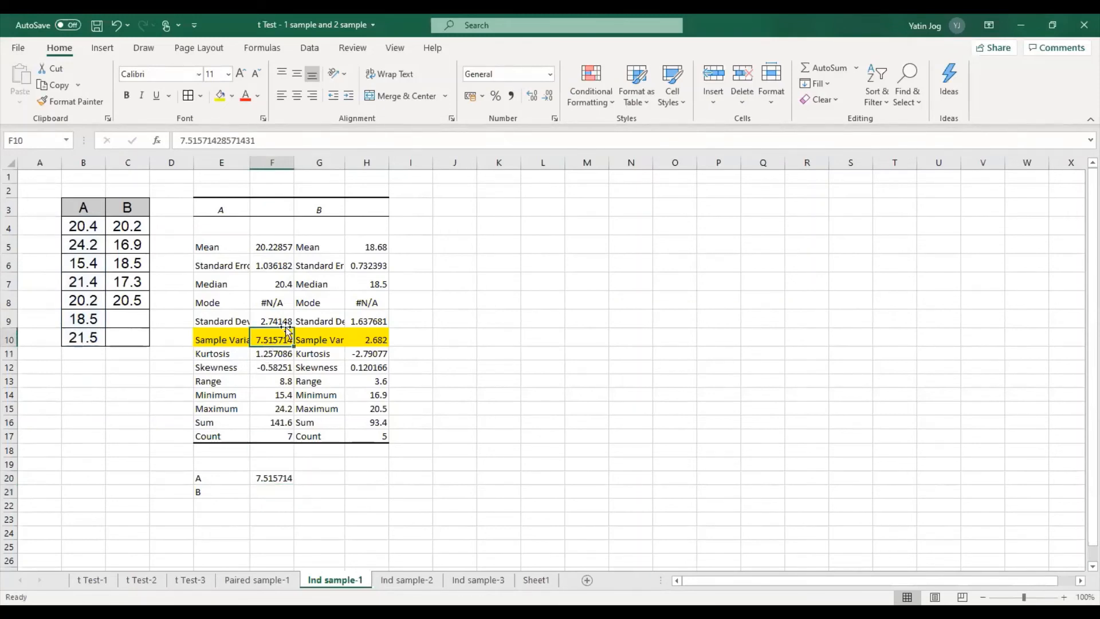
# Step: Calculate sample B's variance in F21 with VAR over C4:C8
pyautogui.click(271, 491)
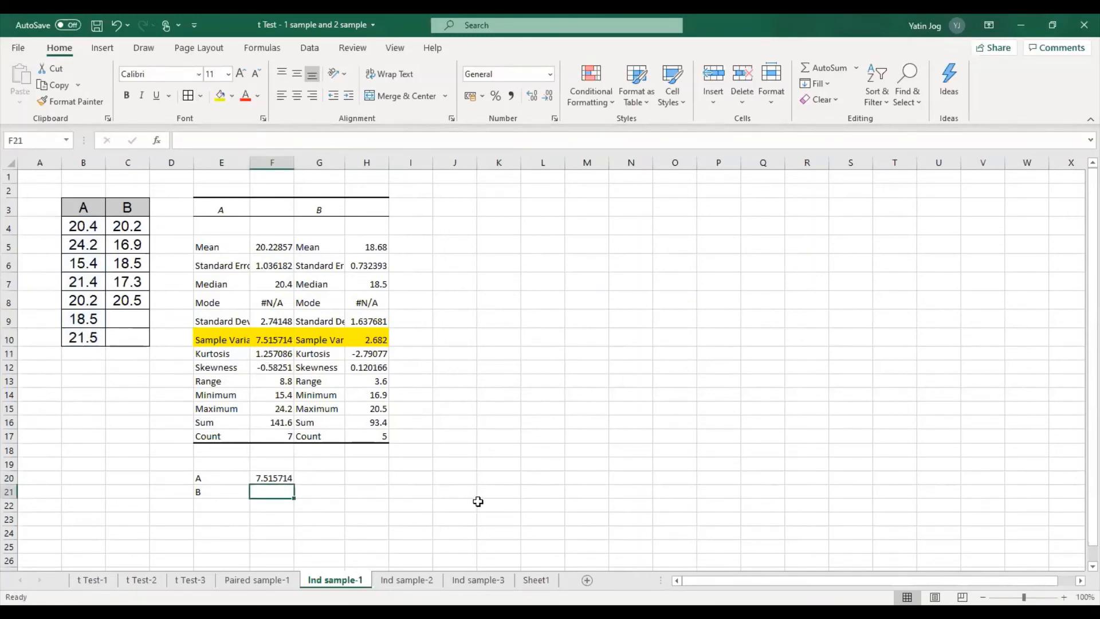
pyautogui.write('=')
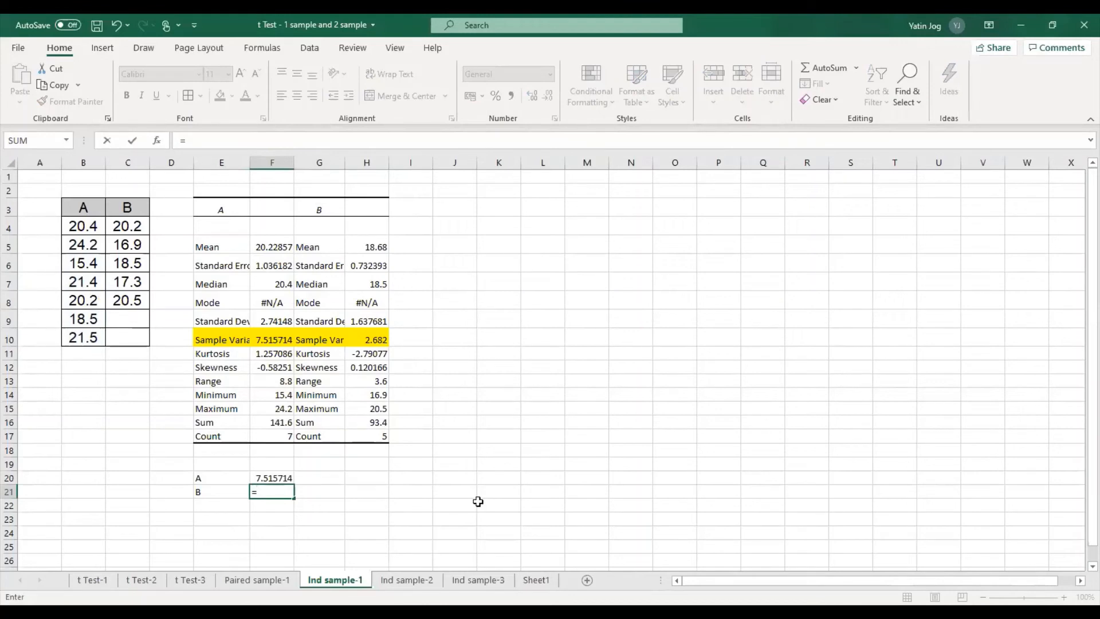
pyautogui.write('var(')
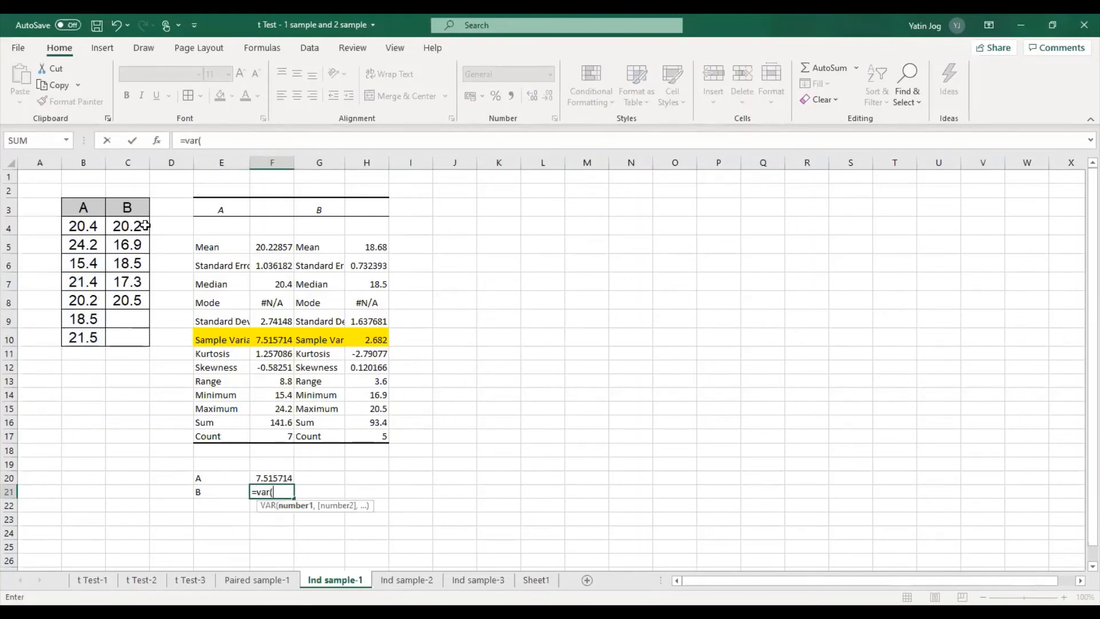
pyautogui.click(136, 226)
pyautogui.hotkey('shift', 'Down')
pyautogui.hotkey('shift', 'Down')
pyautogui.hotkey('shift', 'Down')
pyautogui.hotkey('shift', 'Down')
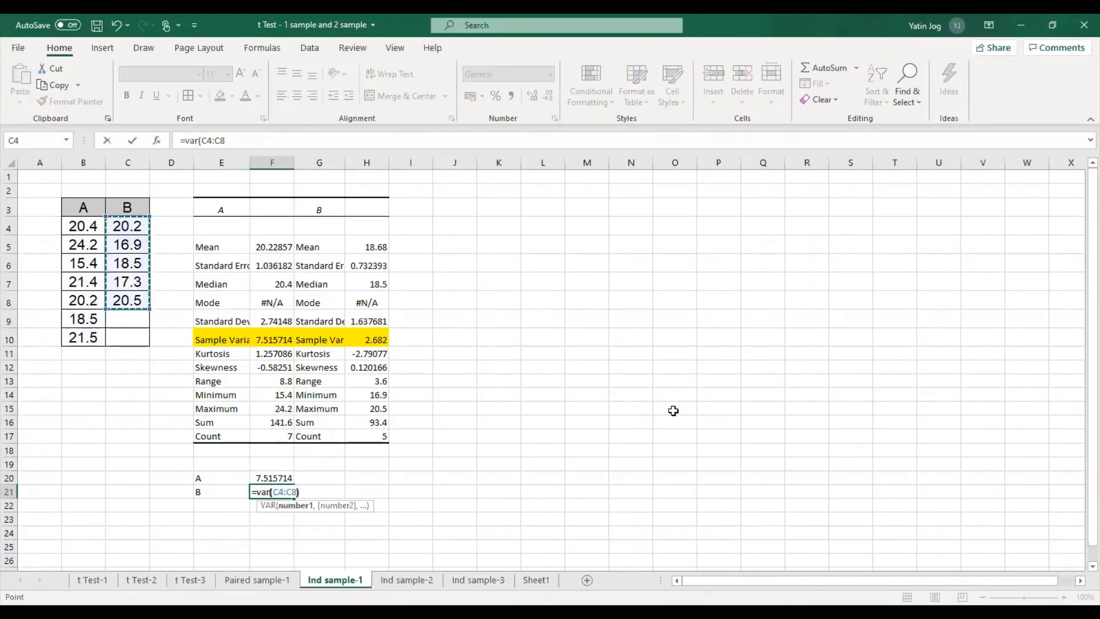
pyautogui.write(')')
pyautogui.press('Return')
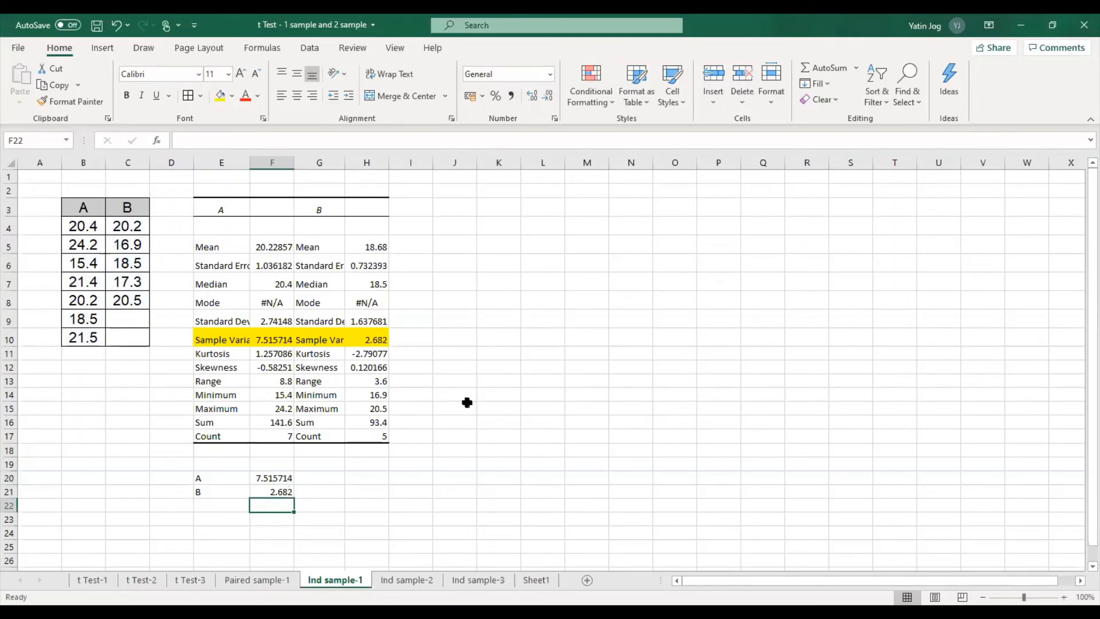
# Step: Apply borders to all cells of the variance table E20:F21
pyautogui.moveTo(238, 475); pyautogui.dragTo(285, 491)
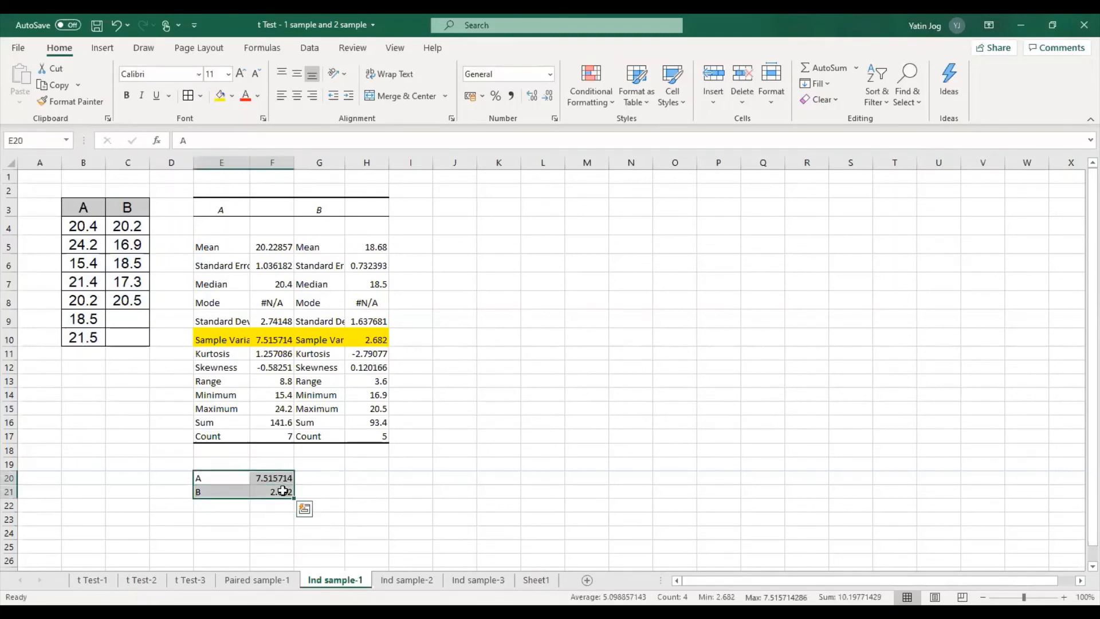
pyautogui.click(187, 96)
pyautogui.click(573, 405)
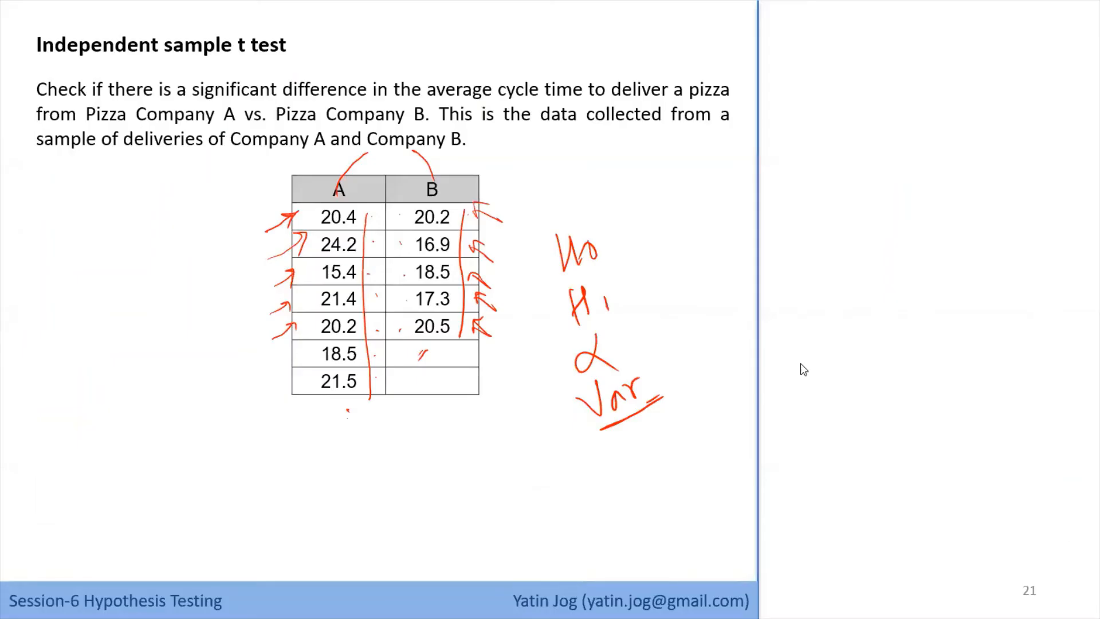
pyautogui.click(799, 363)
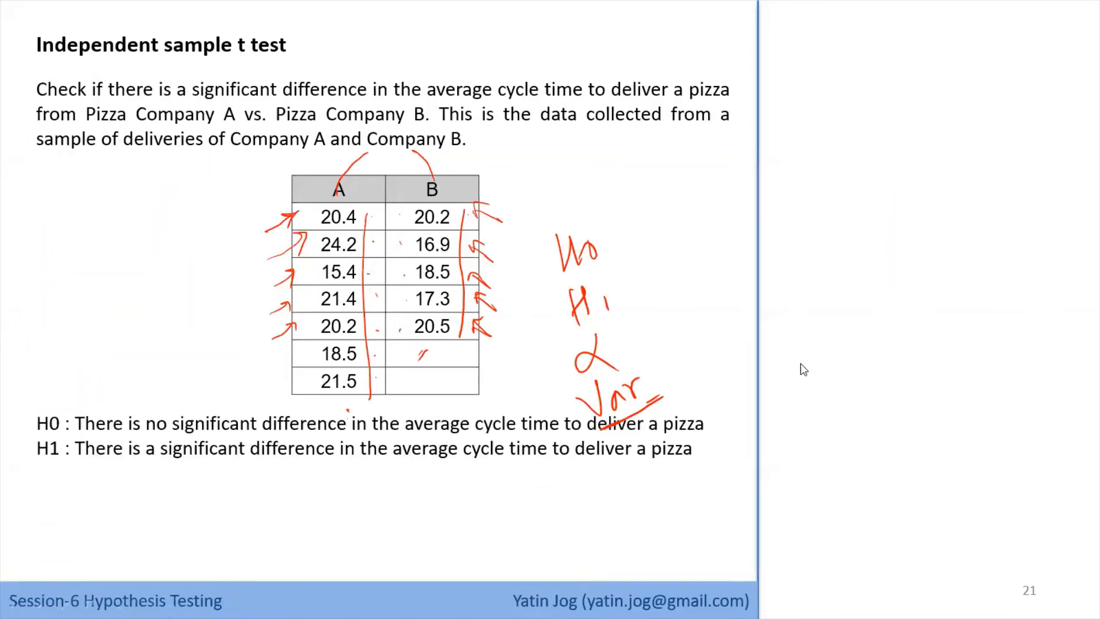
pyautogui.click(800, 364)
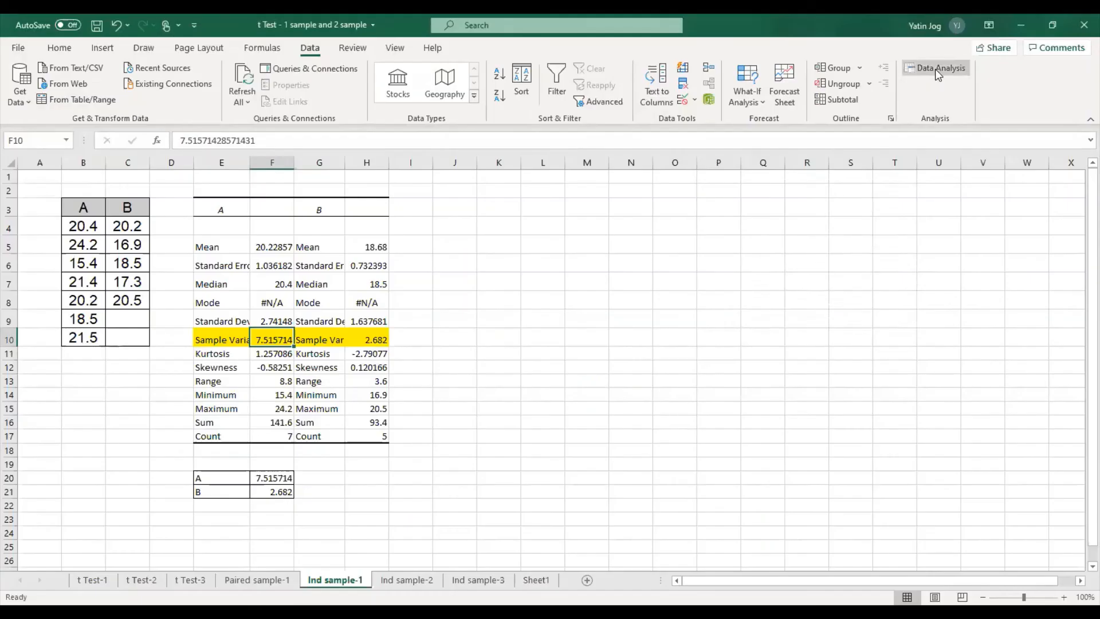
# Step: Start a t-Test: Two-Sample Assuming Unequal Variances with B3:B10 as variable 1 and C3:C10 as variable 2
pyautogui.click(935, 68)
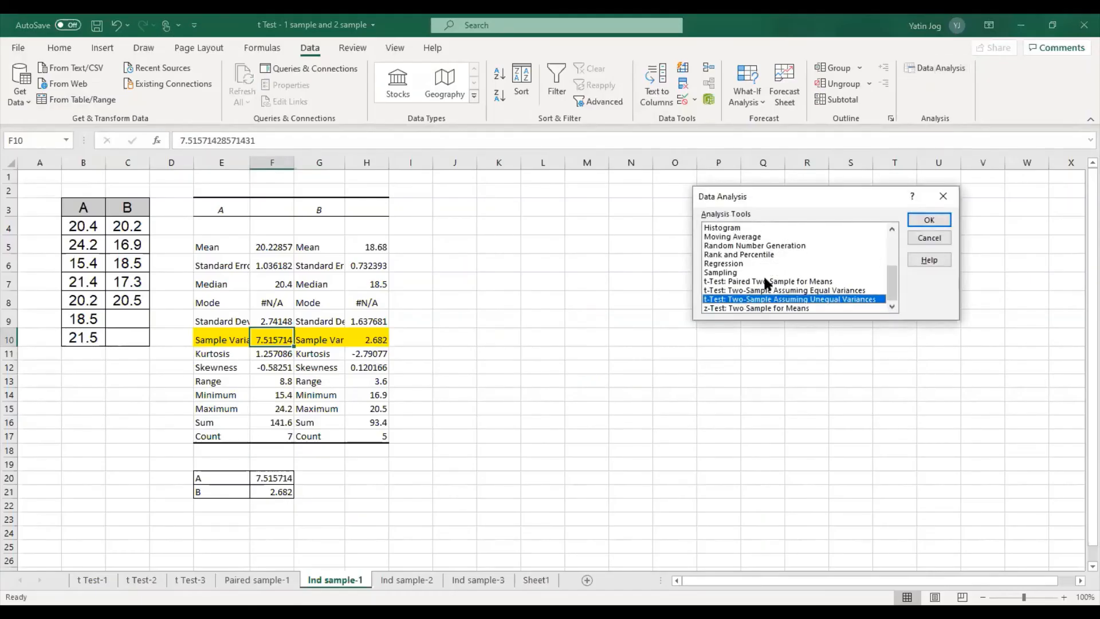
pyautogui.scroll(-1, 769, 286)
pyautogui.click(926, 224)
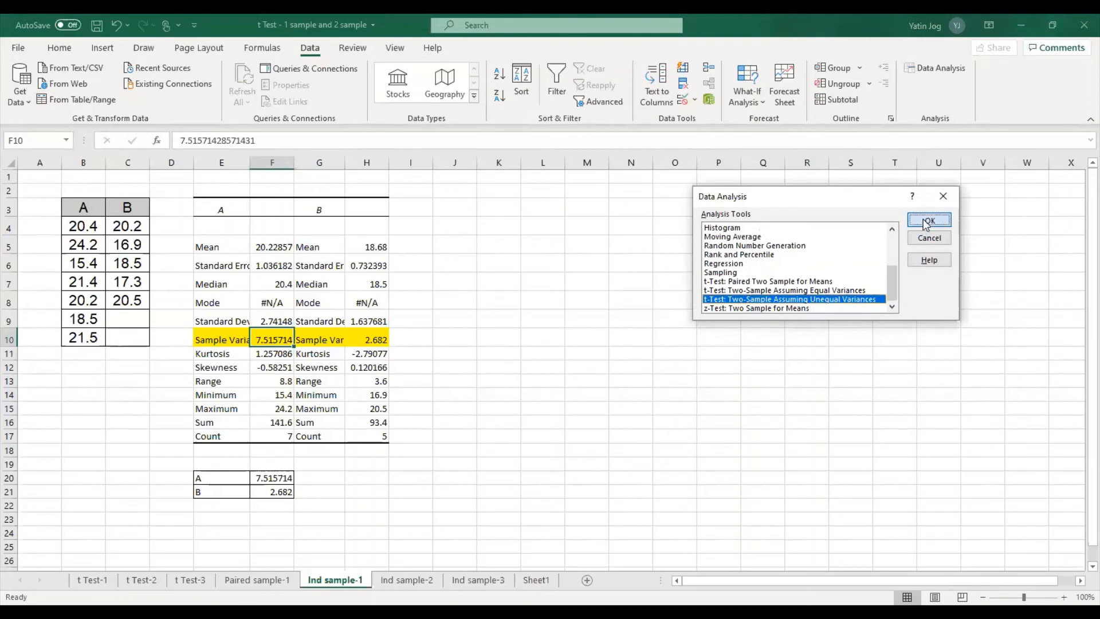
pyautogui.click(76, 208)
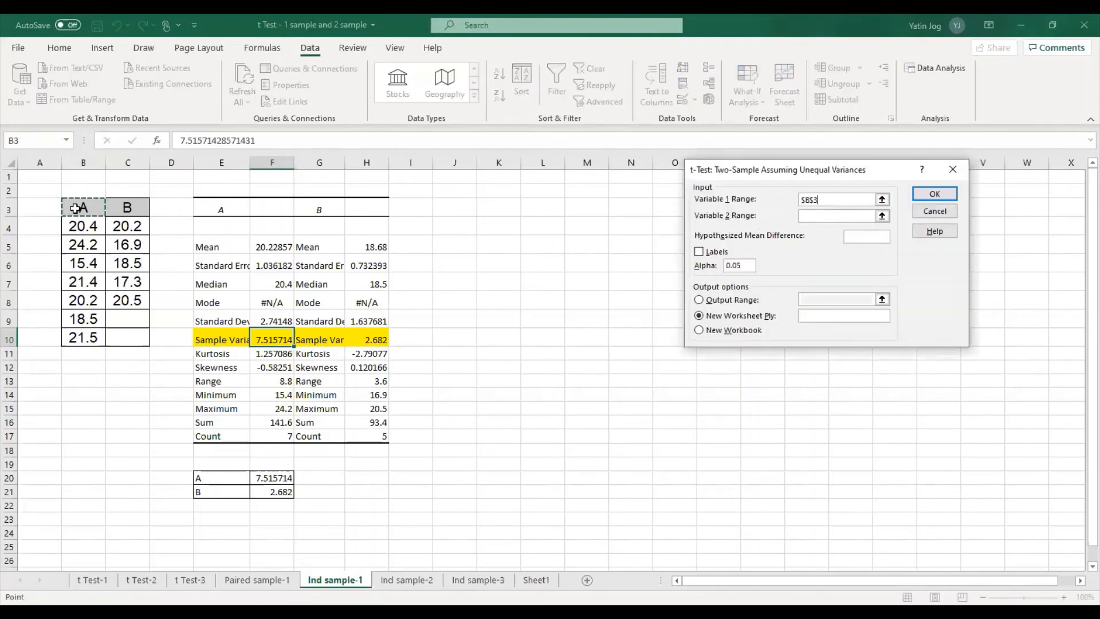
pyautogui.moveTo(76, 208); pyautogui.dragTo(83, 338)
pyautogui.press('Tab')
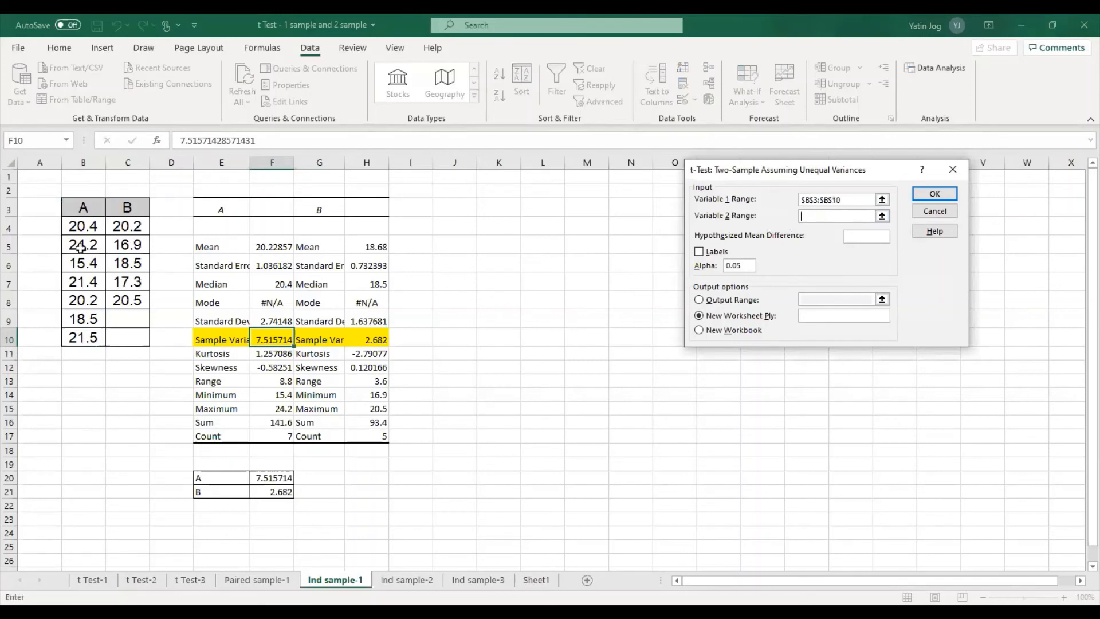
pyautogui.moveTo(127, 208); pyautogui.dragTo(127, 338)
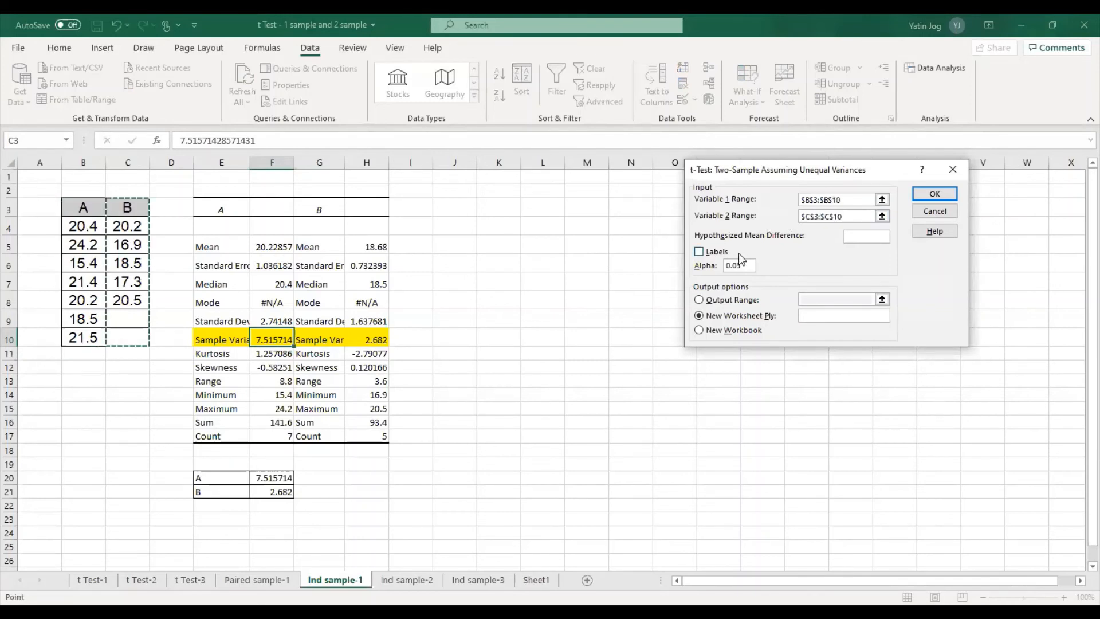
# Step: Include labels, set the hypothesized mean difference to 0 and run the t-test with its output starting at K3
pyautogui.click(702, 253)
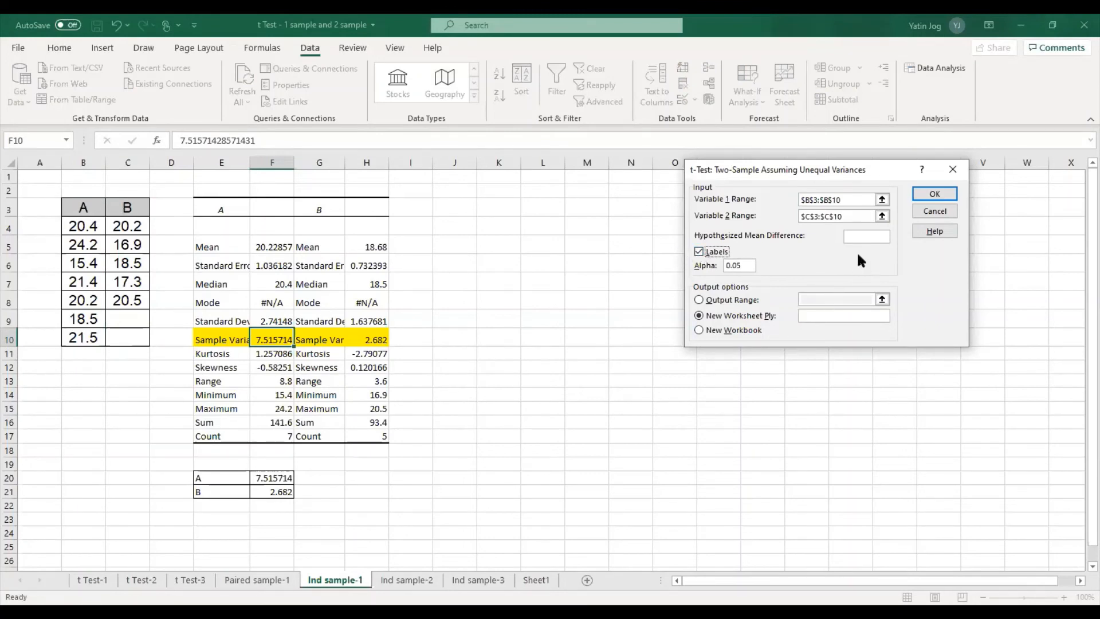
pyautogui.click(877, 238)
pyautogui.write('0')
pyautogui.click(699, 300)
pyautogui.click(834, 298)
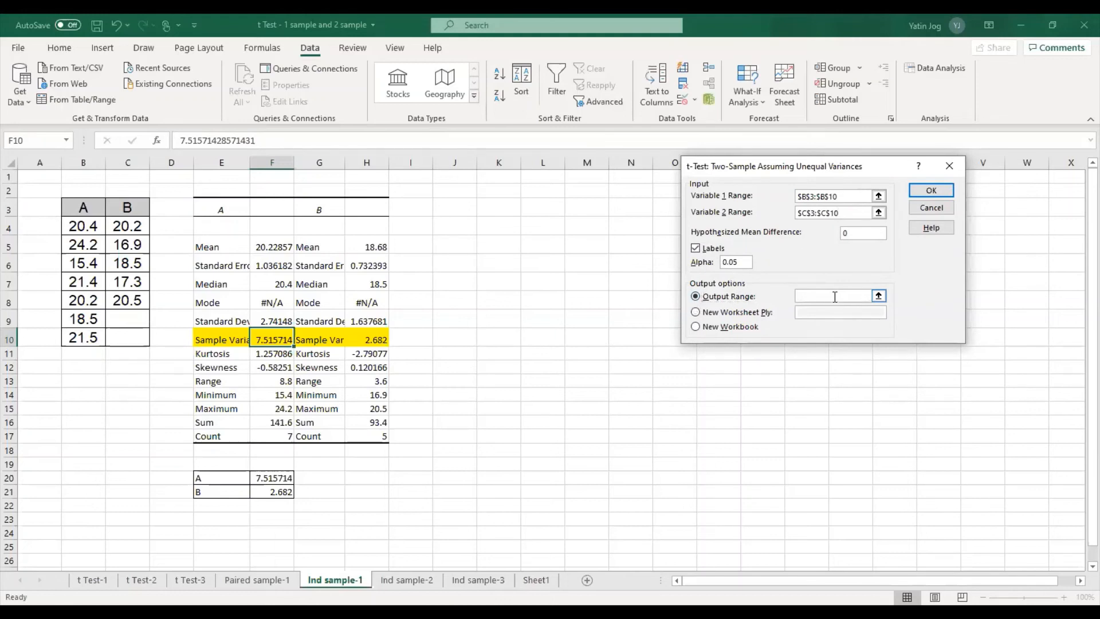
pyautogui.click(487, 212)
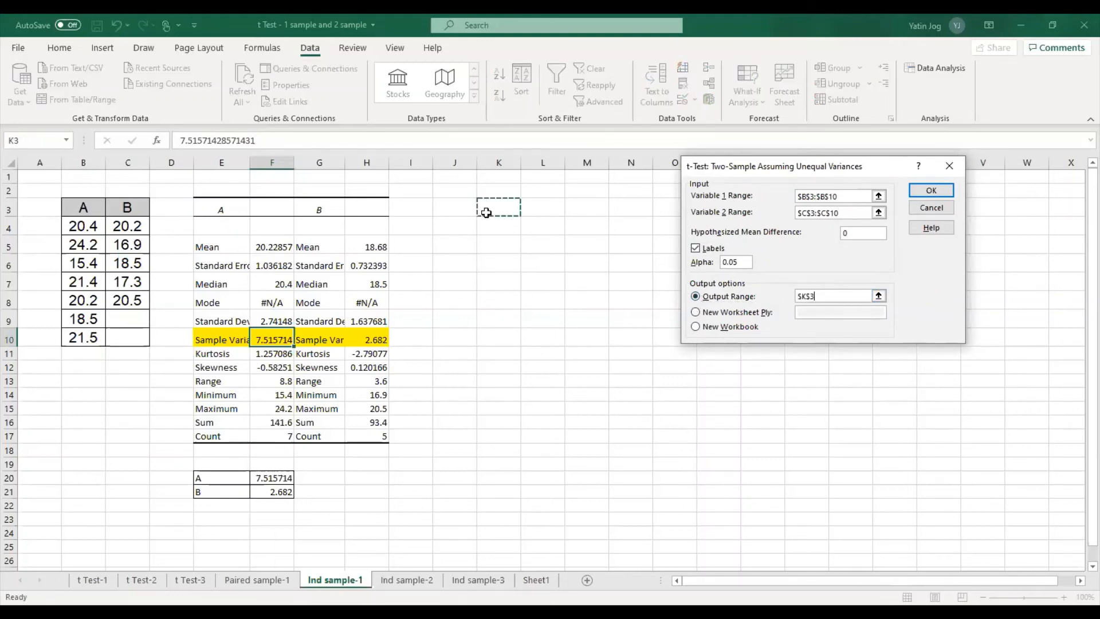
pyautogui.click(945, 194)
pyautogui.click(687, 316)
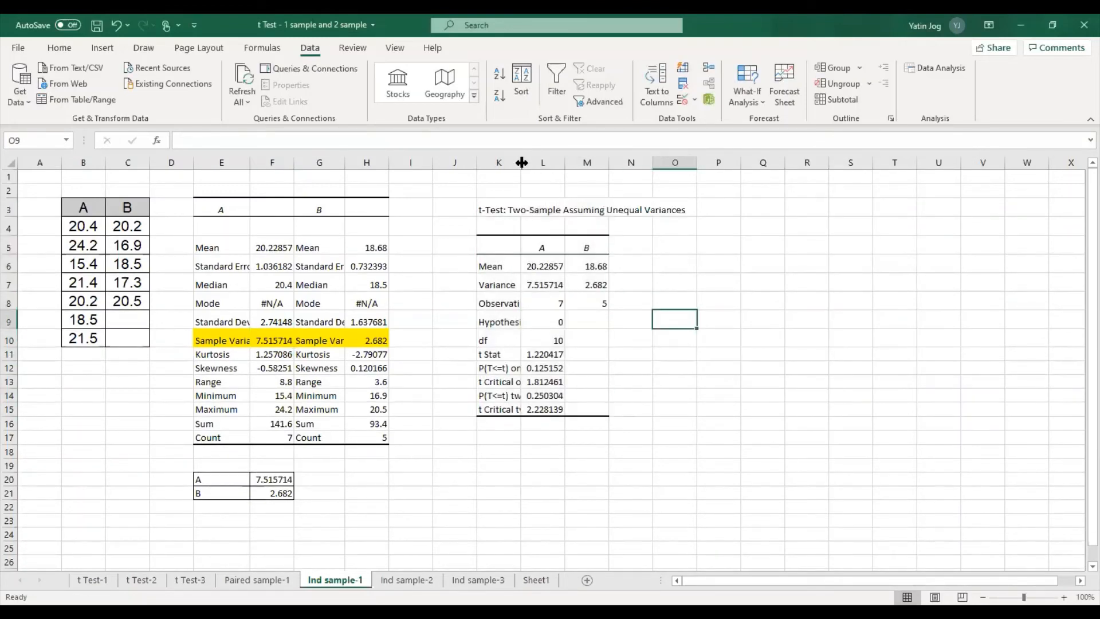
# Step: Widen columns K and L and highlight the t Stat and t Critical two-tail rows in yellow
pyautogui.moveTo(521, 162); pyautogui.dragTo(551, 163)
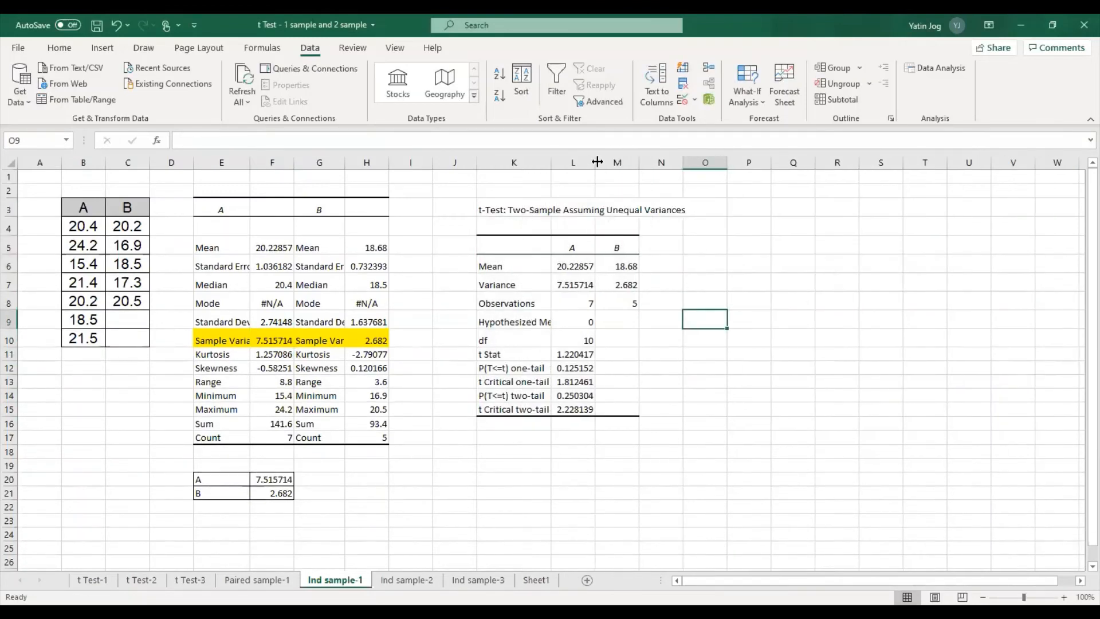
pyautogui.doubleClick(597, 162)
pyautogui.moveTo(505, 358); pyautogui.dragTo(556, 354)
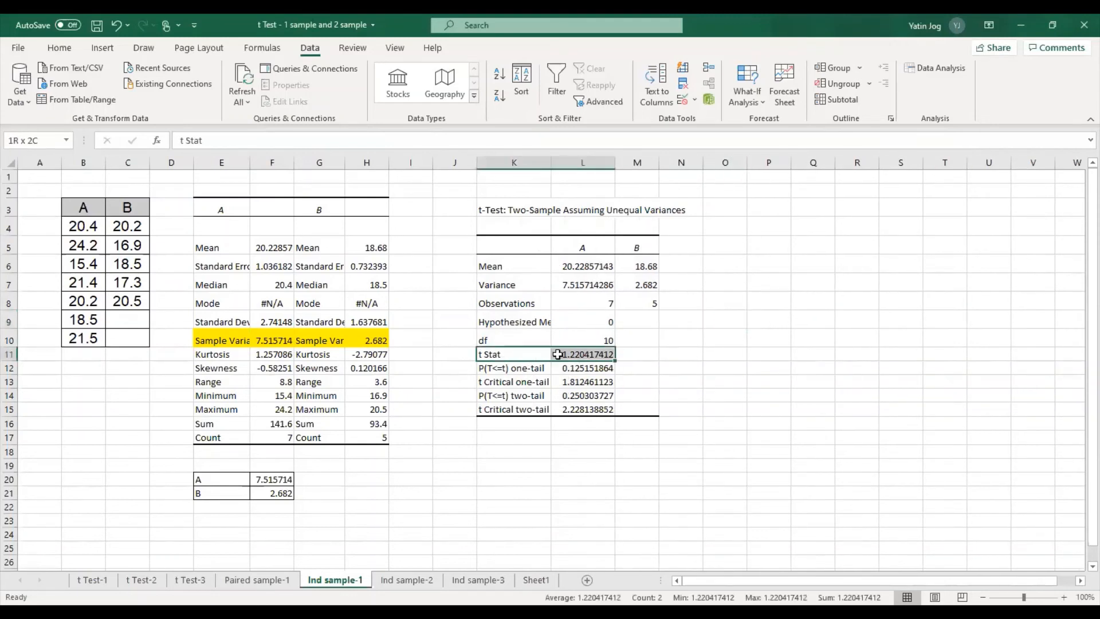
pyautogui.click(58, 47)
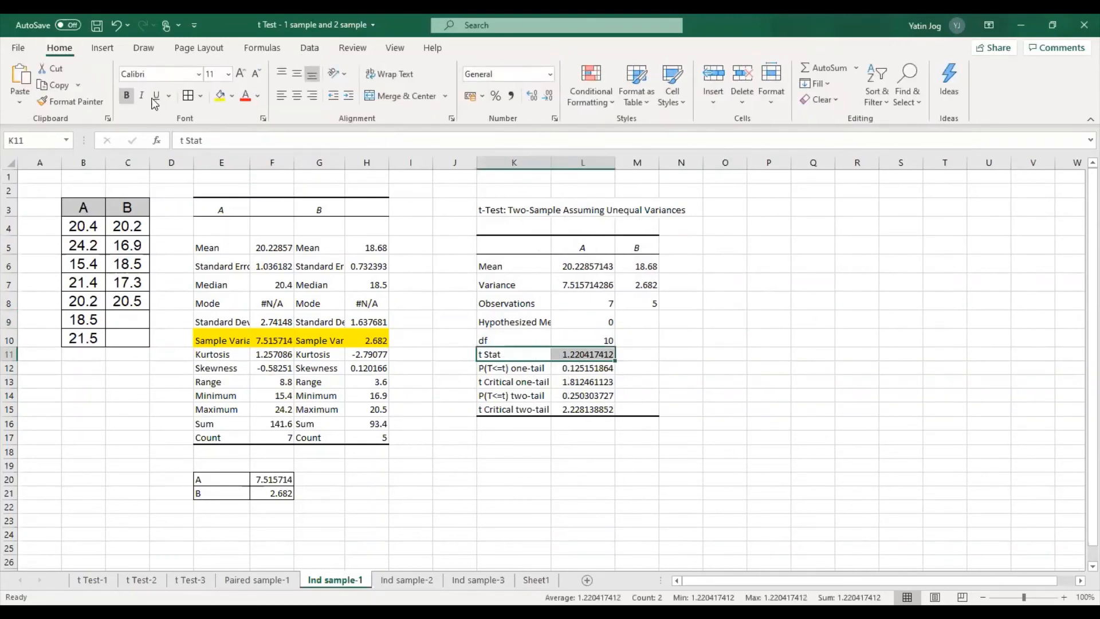
pyautogui.click(220, 95)
pyautogui.moveTo(516, 409); pyautogui.dragTo(596, 409)
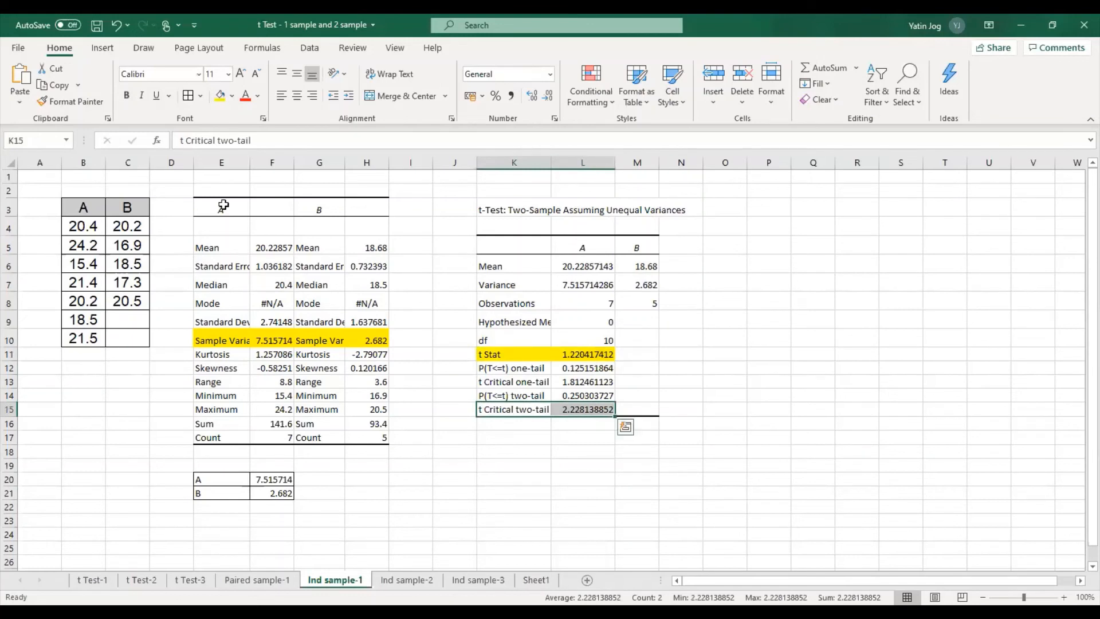
pyautogui.click(220, 95)
pyautogui.click(572, 448)
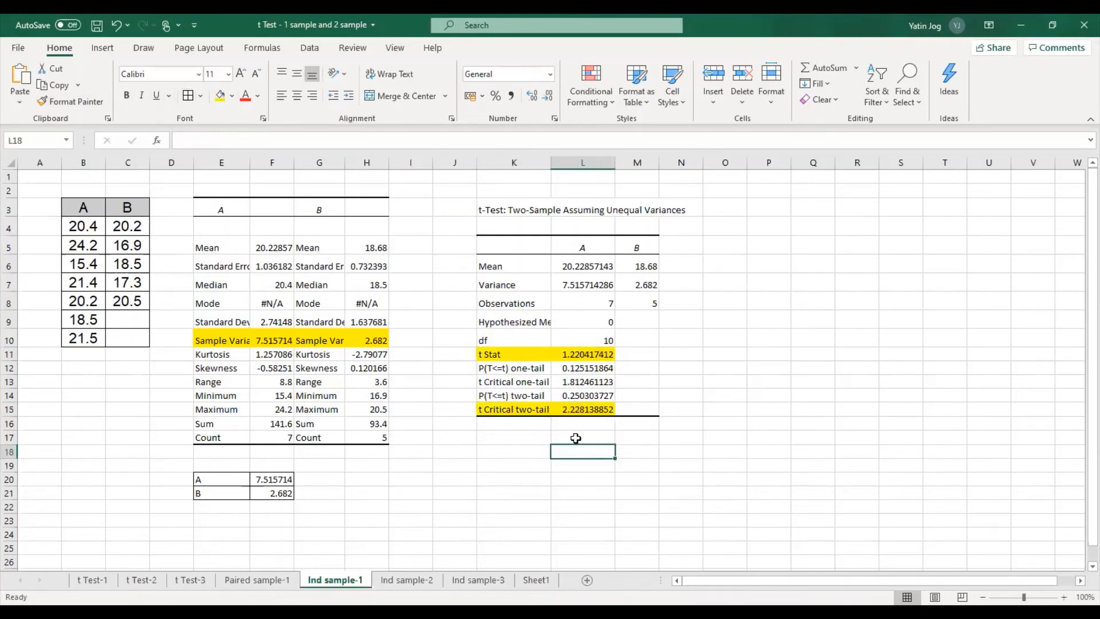
# Step: Compare the t Stat in L11 with the t Critical two-tail value in L15
pyautogui.click(566, 353)
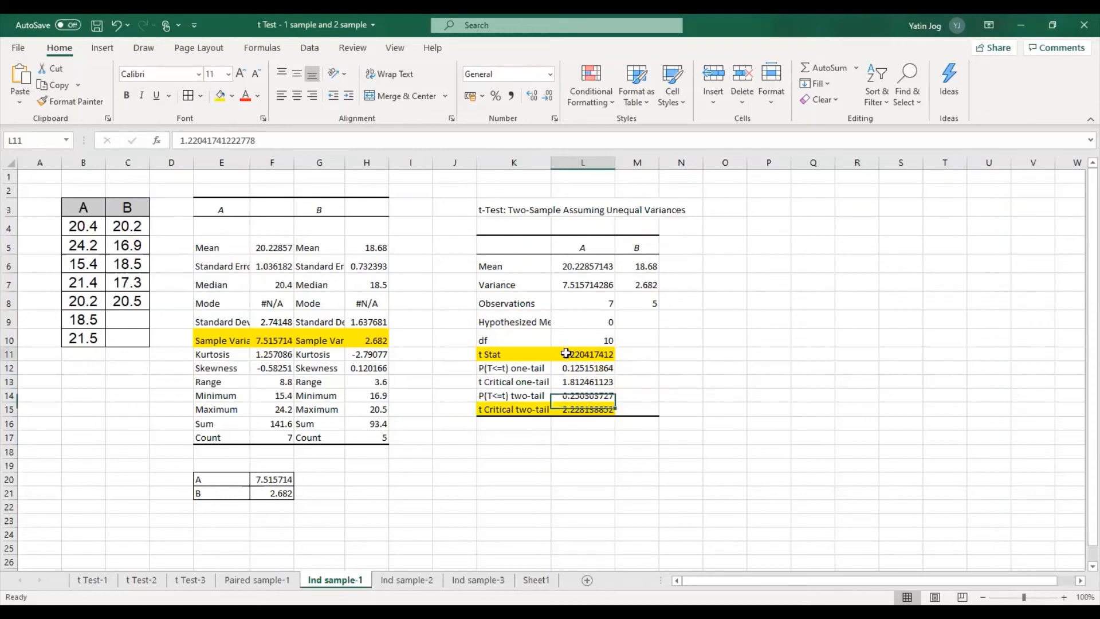
pyautogui.click(594, 410)
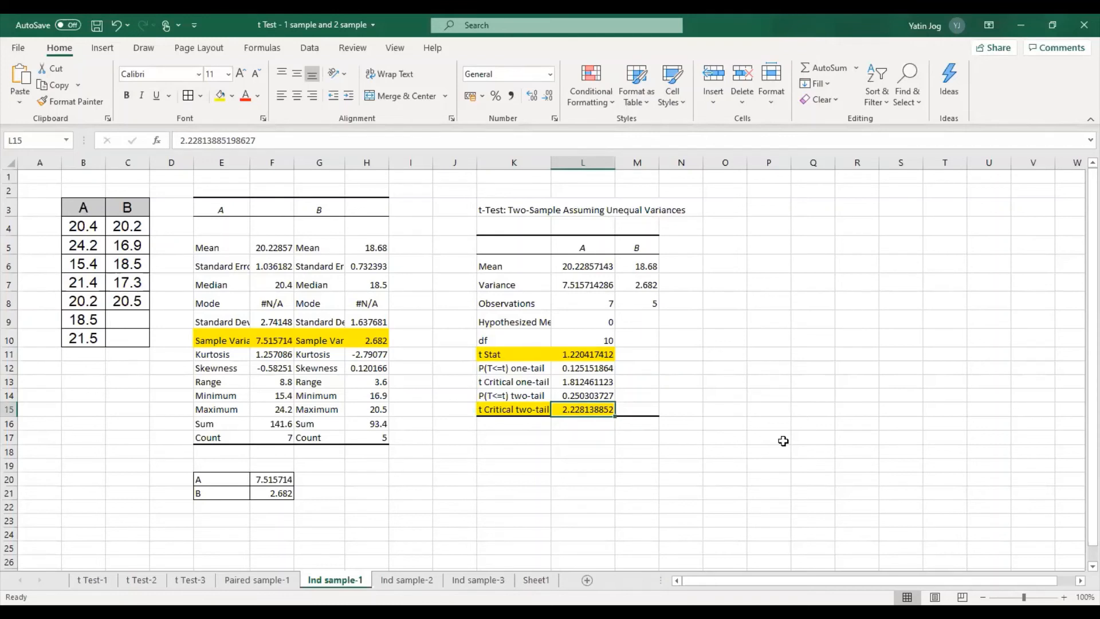
pyautogui.click(507, 454)
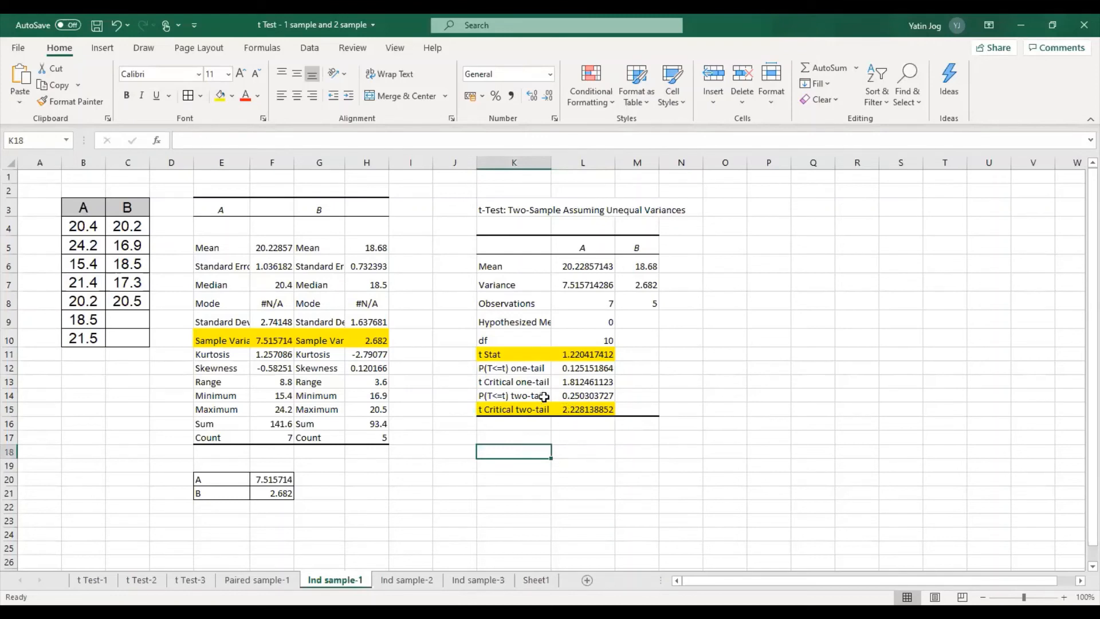
# Step: Highlight the P(T<=t) two-tail row K14:L14 with a different fill colour and select its p-value
pyautogui.moveTo(543, 396); pyautogui.dragTo(590, 396)
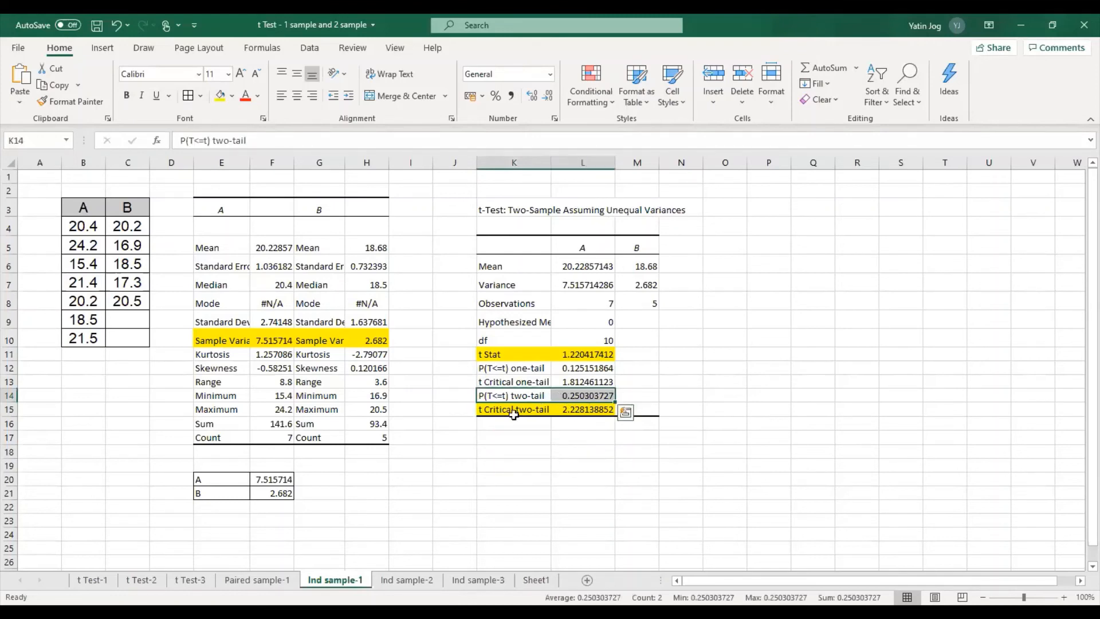
pyautogui.click(233, 101)
pyautogui.click(302, 157)
pyautogui.click(590, 395)
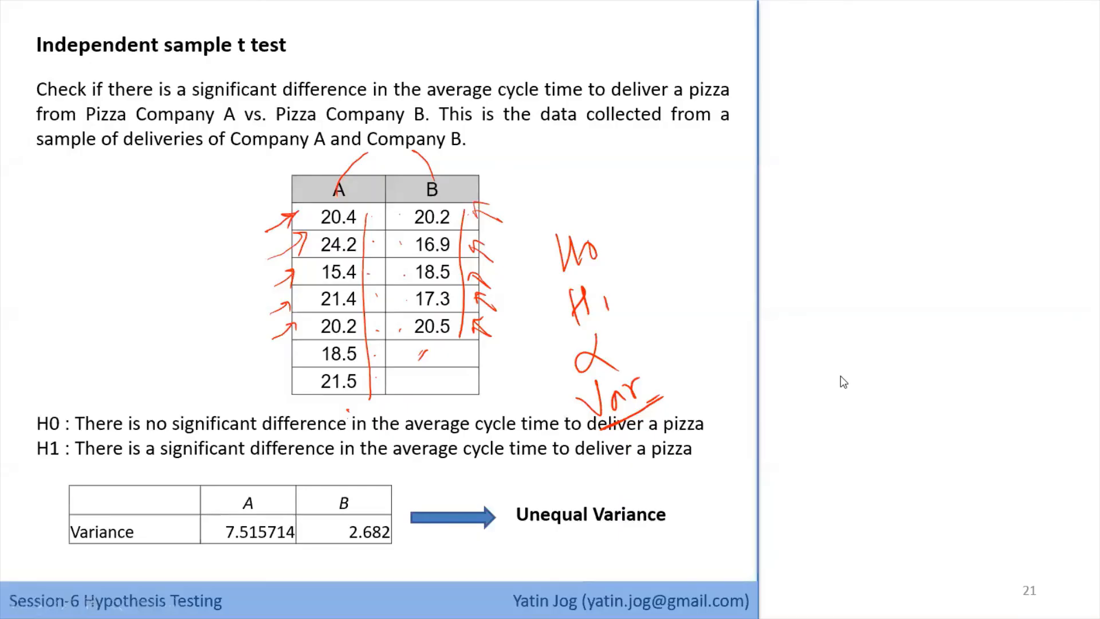
pyautogui.click(842, 380)
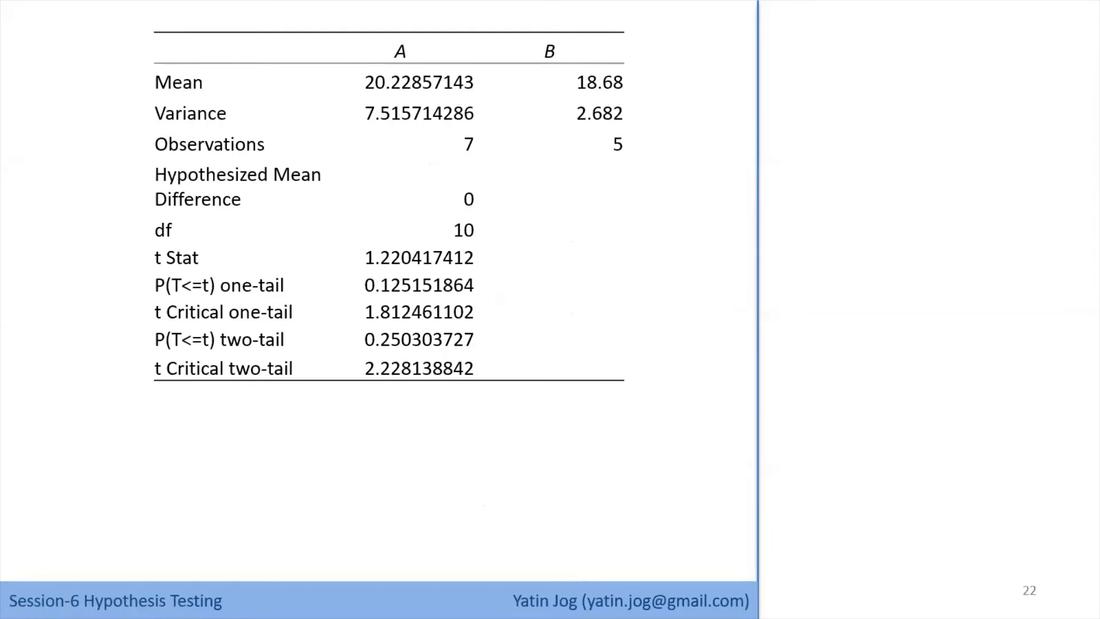
pyautogui.press('Right')
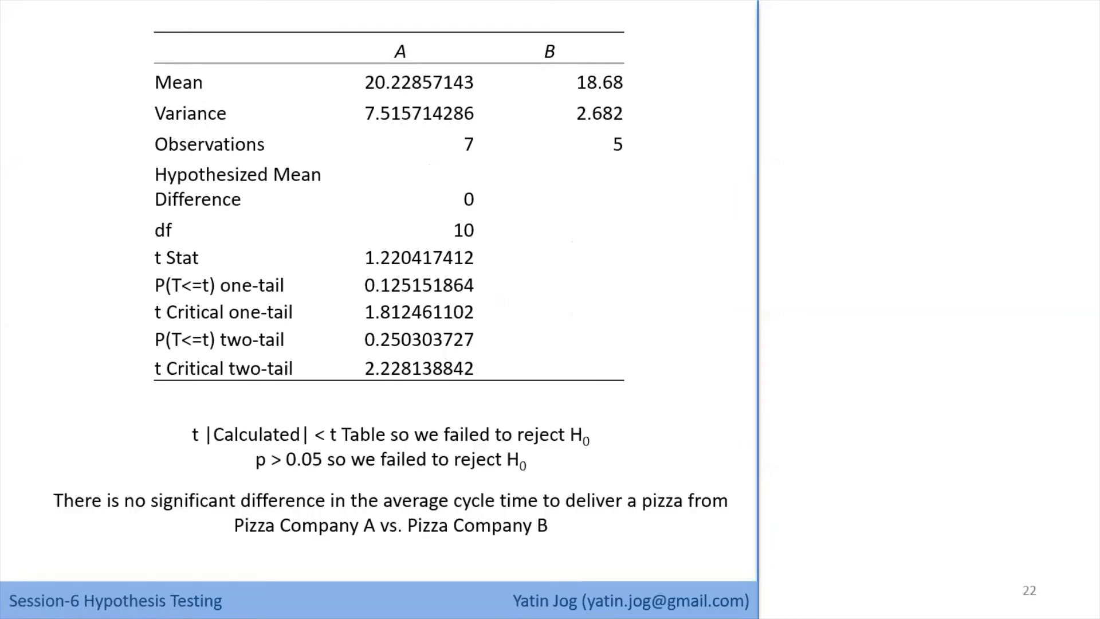